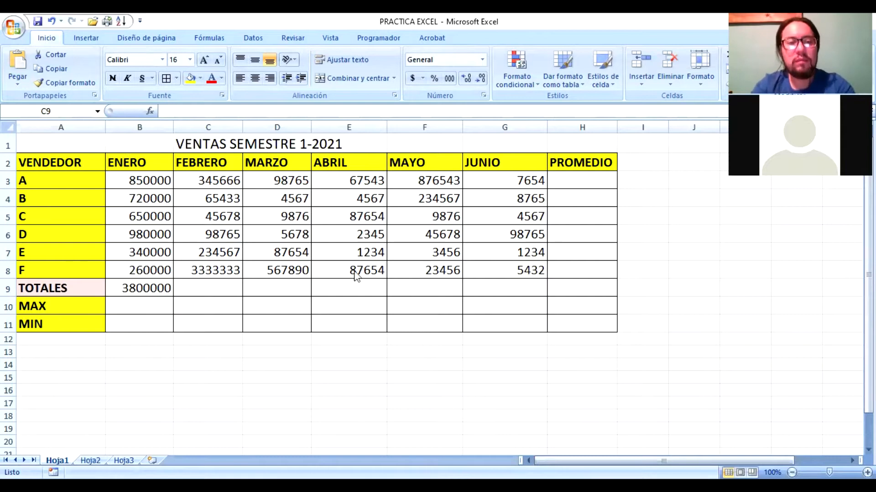
Step: Total the February sales in cell C9 with AutoSum over the range C3:C8
left_click(214, 285)
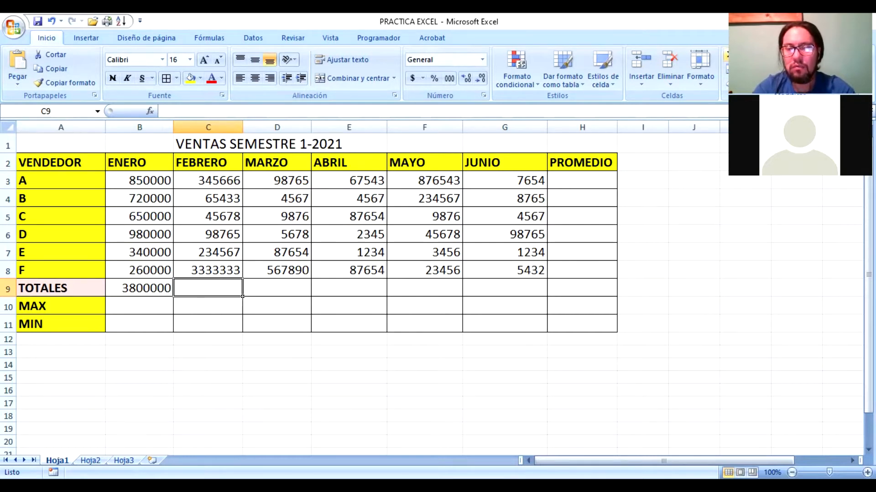
left_click(733, 56)
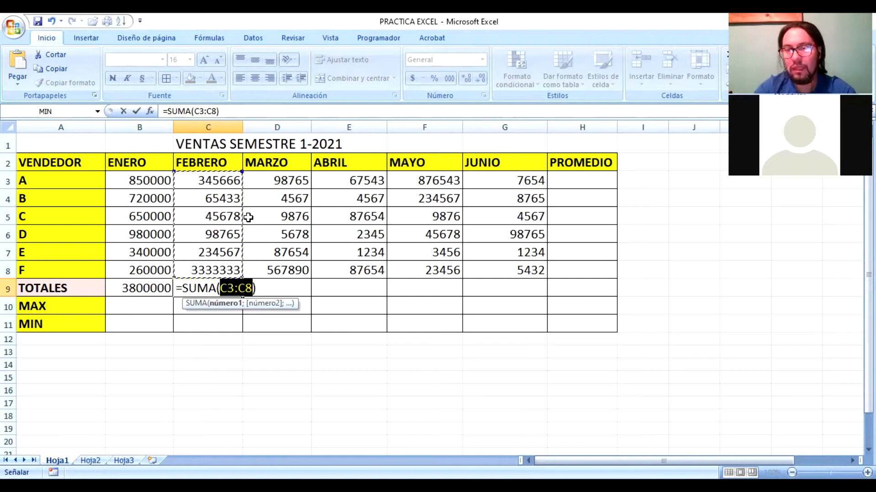
key("Return")
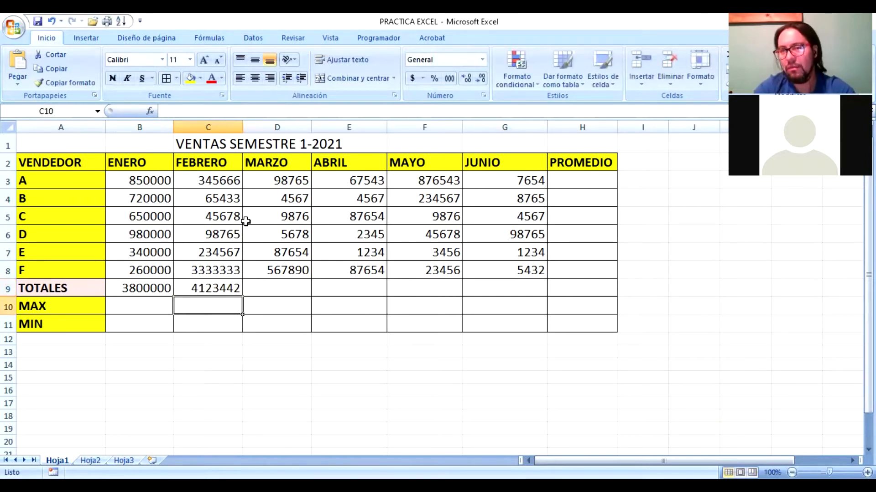
left_click(219, 287)
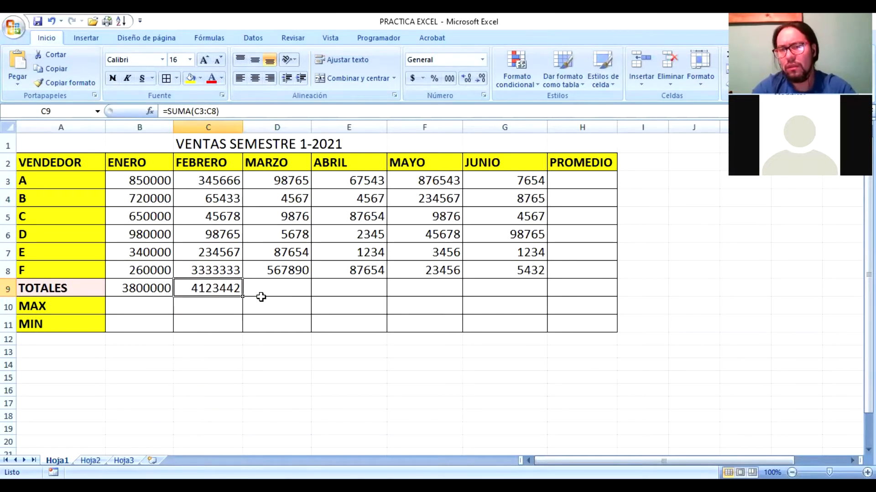
Step: Insert the SUMA function in cell D9 for the March total, choosing it from the recently used functions
left_click(278, 286)
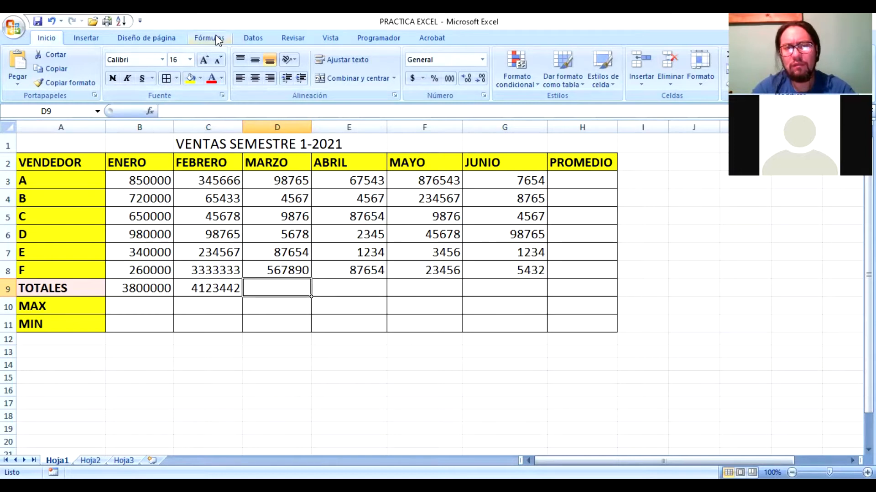
left_click(151, 109)
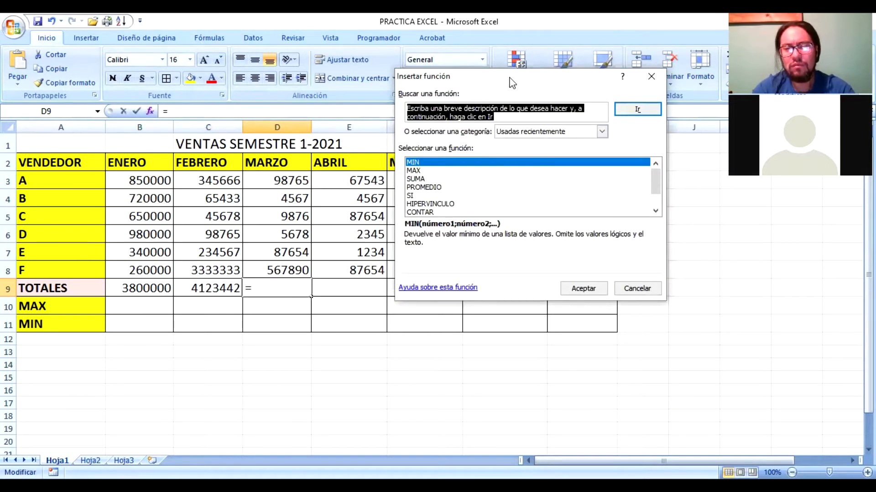
left_click_drag(511, 83, 451, 77)
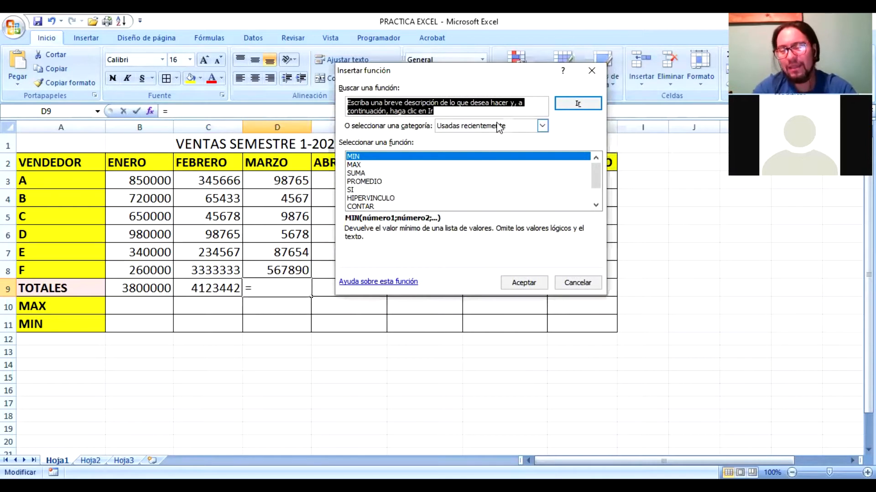
left_click(544, 128)
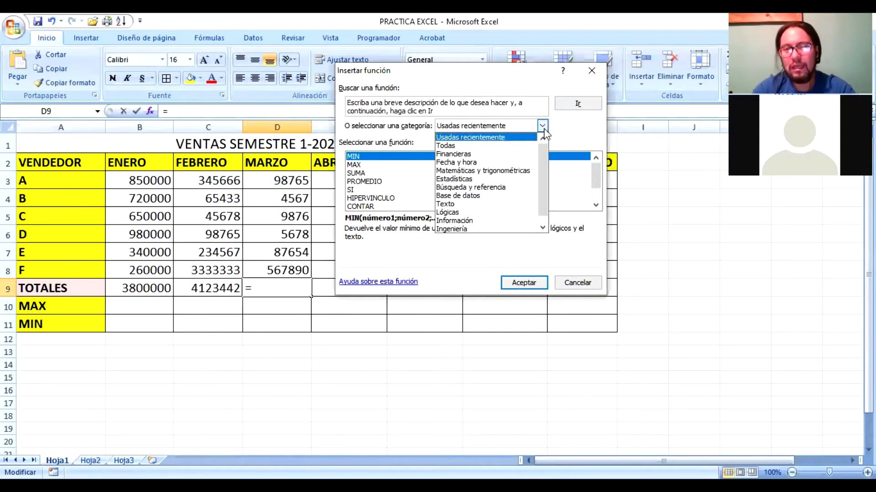
left_click(506, 143)
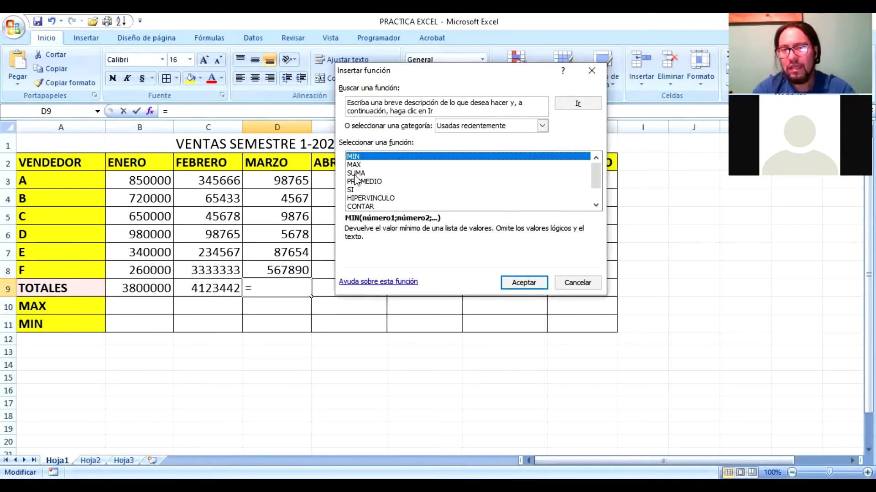
left_click(381, 112)
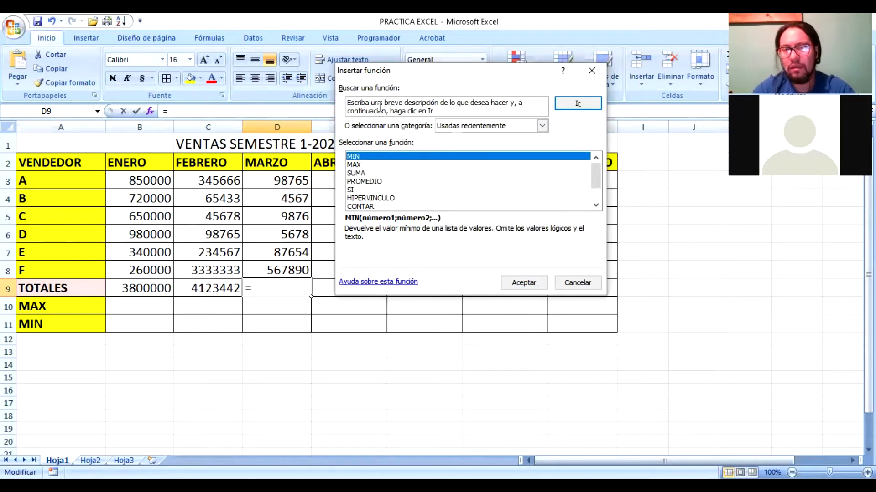
left_click(360, 176)
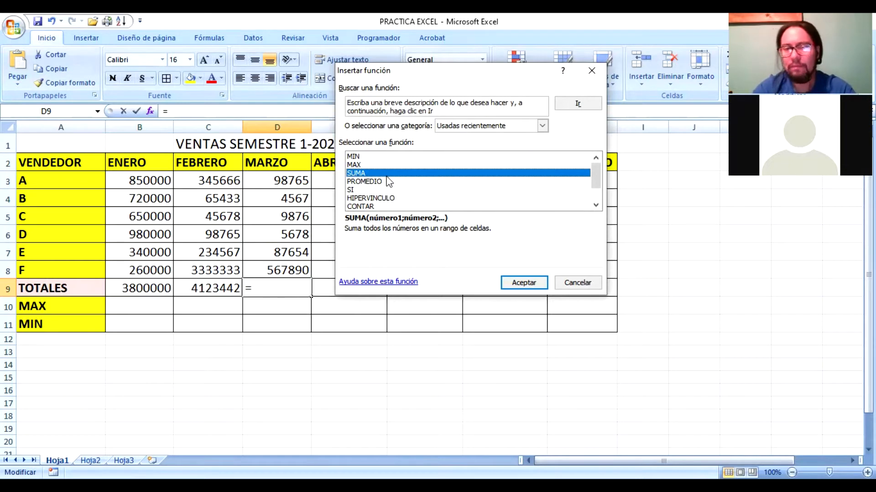
left_click(526, 284)
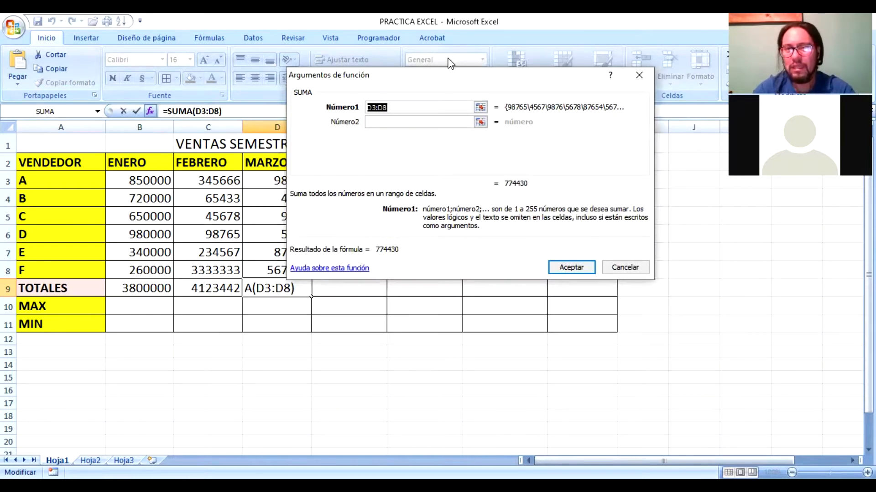
Step: Set the first SUMA argument to the March range D3:D8 and accept the function
left_click_drag(450, 75, 480, 46)
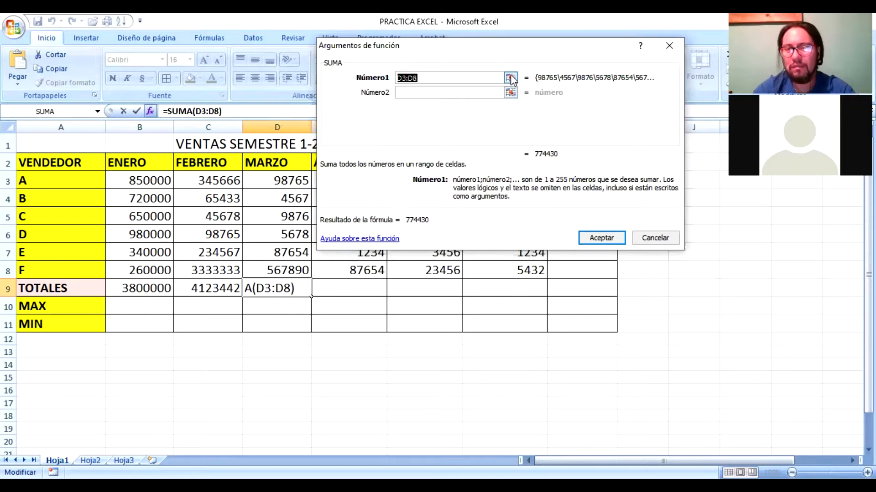
left_click(511, 78)
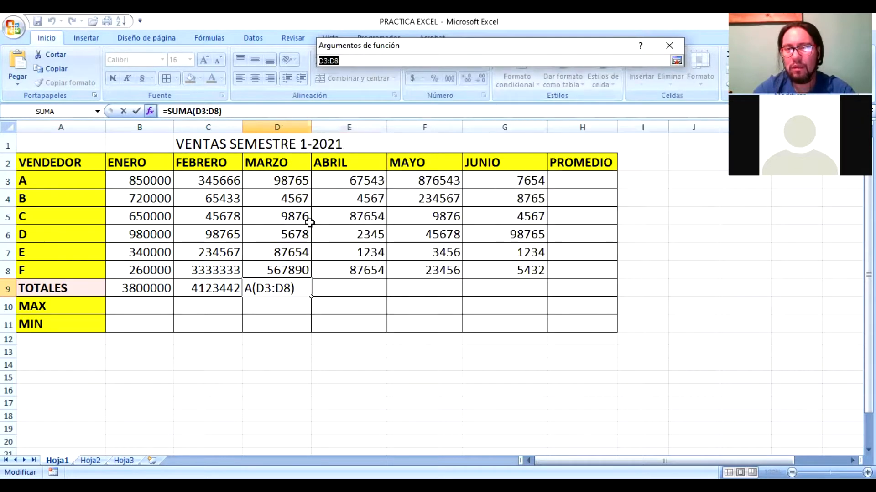
left_click(293, 180)
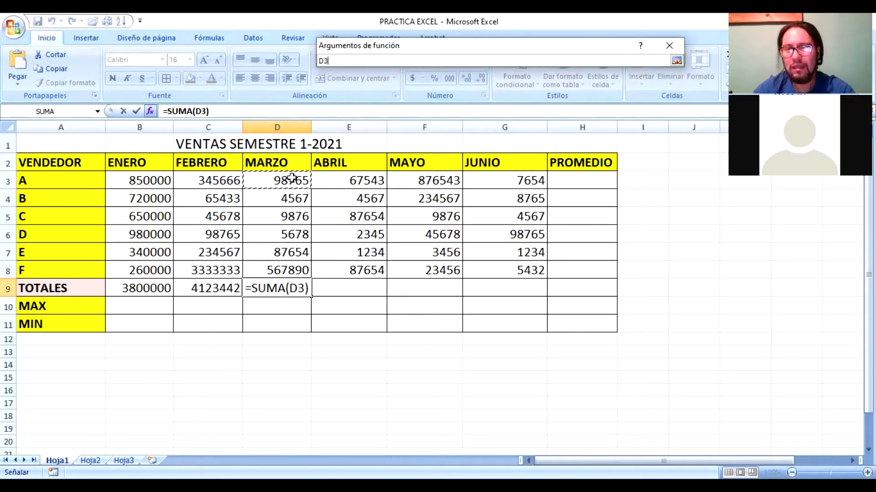
left_click_drag(292, 180, 299, 274)
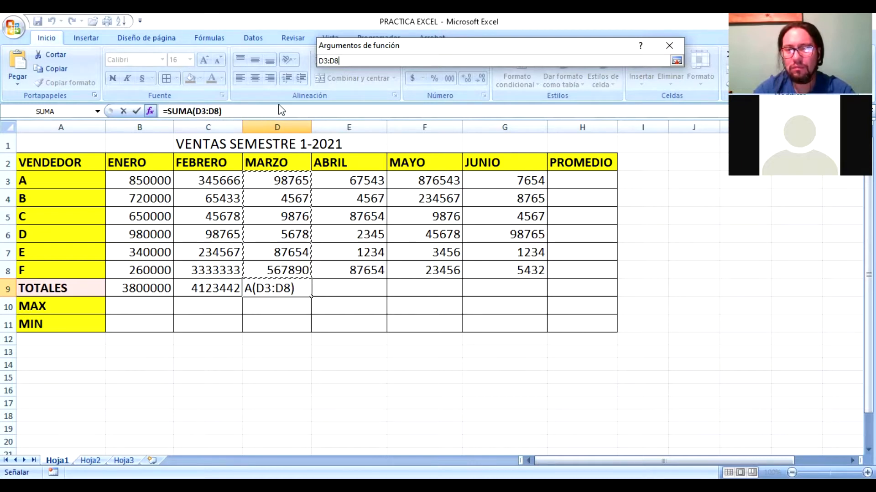
left_click(677, 61)
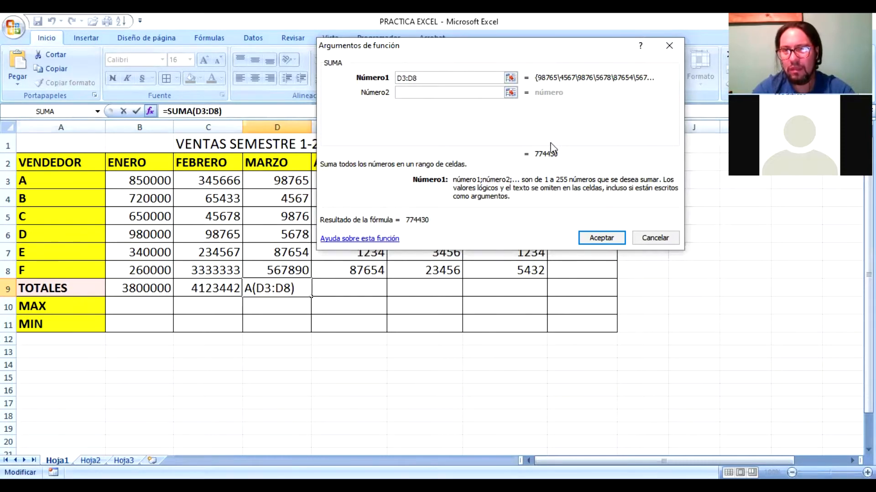
left_click(606, 242)
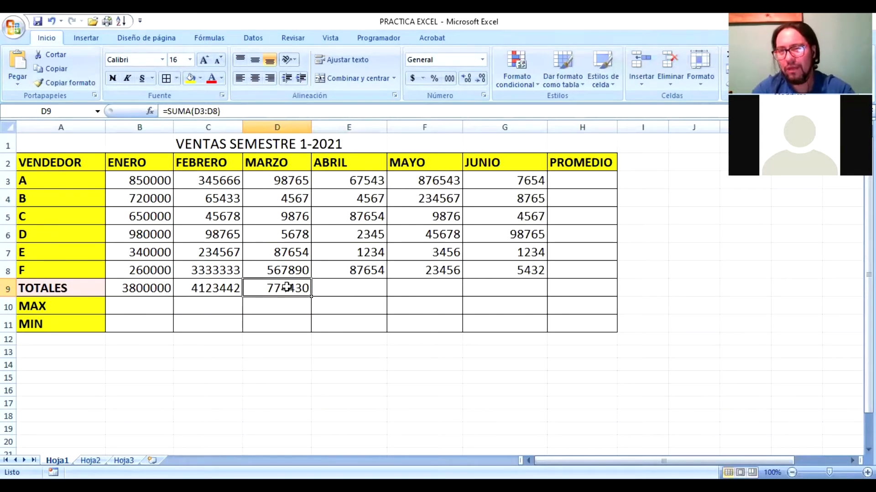
Step: Enter the formula =SUMA(E3:E8) in cell E9 to total the April sales
left_click(370, 291)
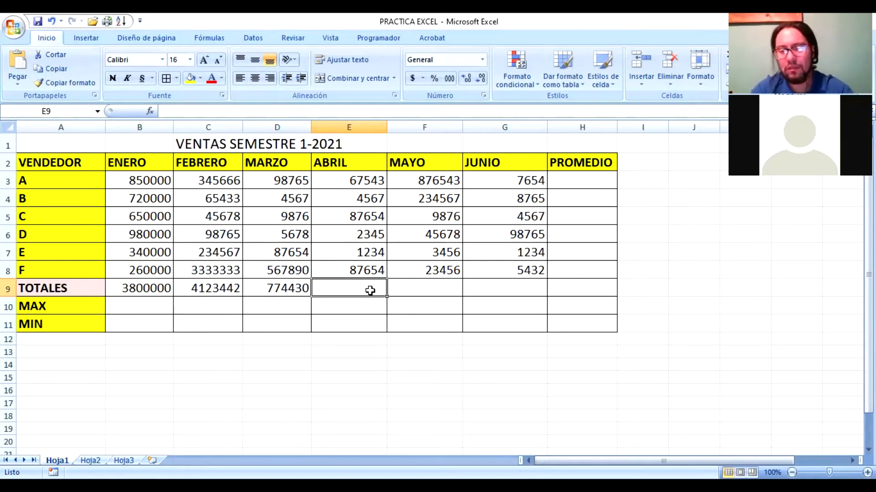
type("=")
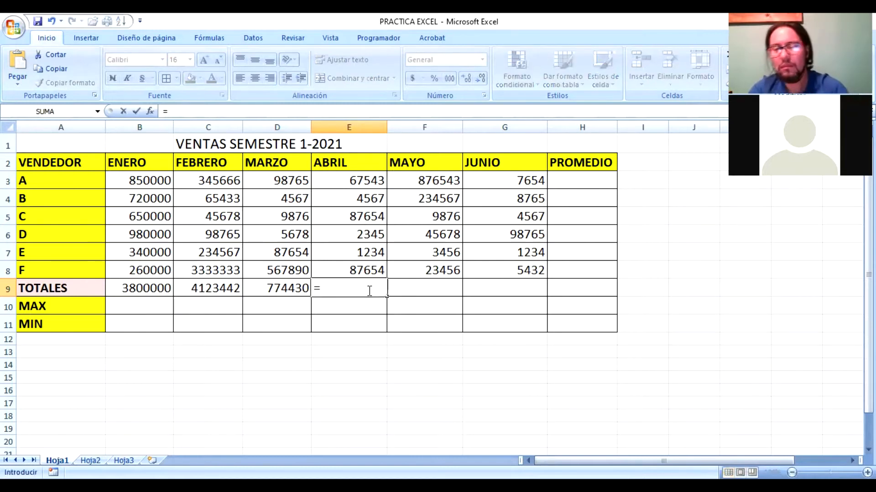
type("SU")
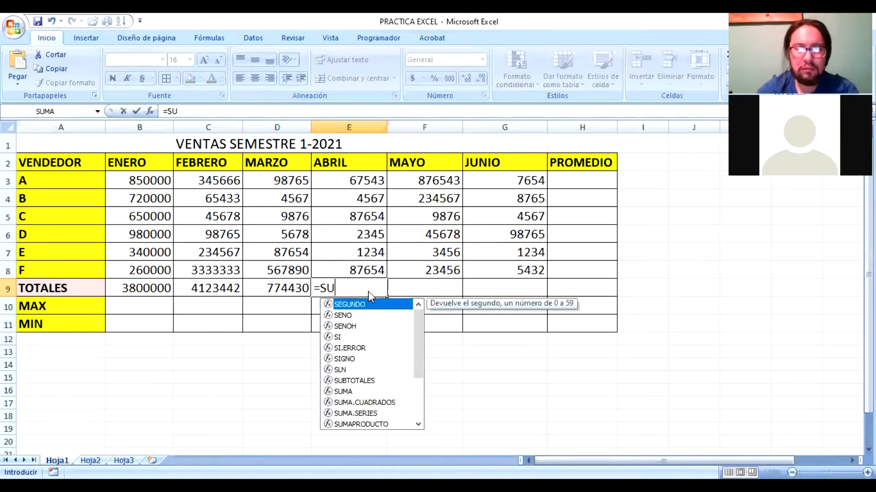
type("MA(")
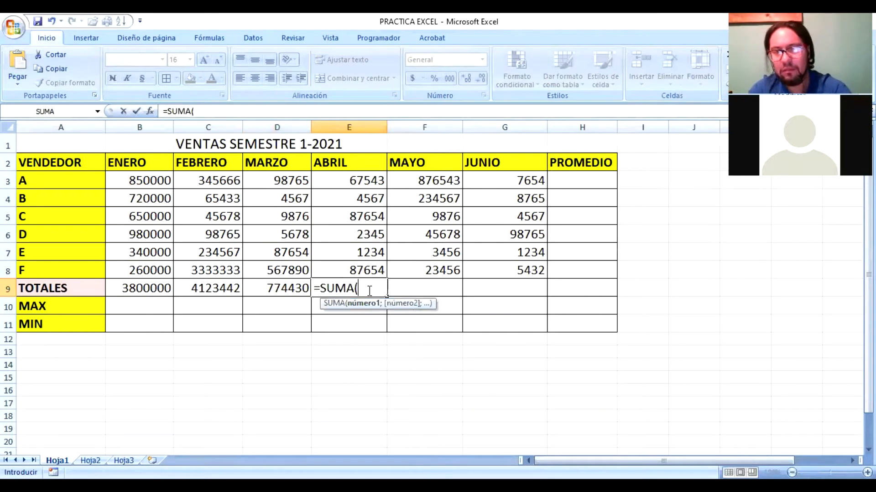
left_click_drag(362, 177, 361, 269)
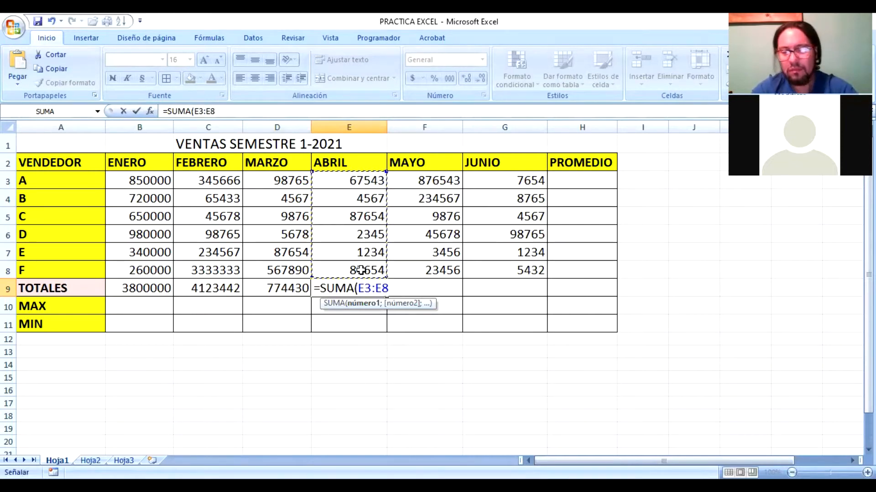
type(")")
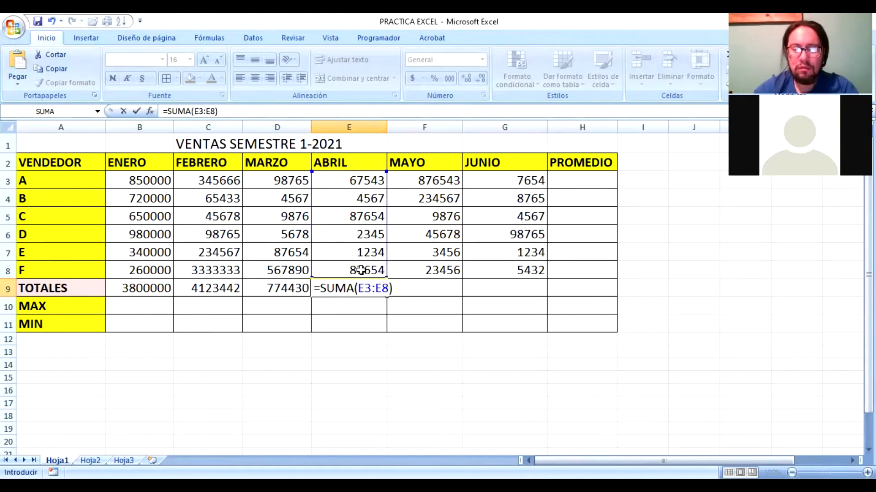
key("Return")
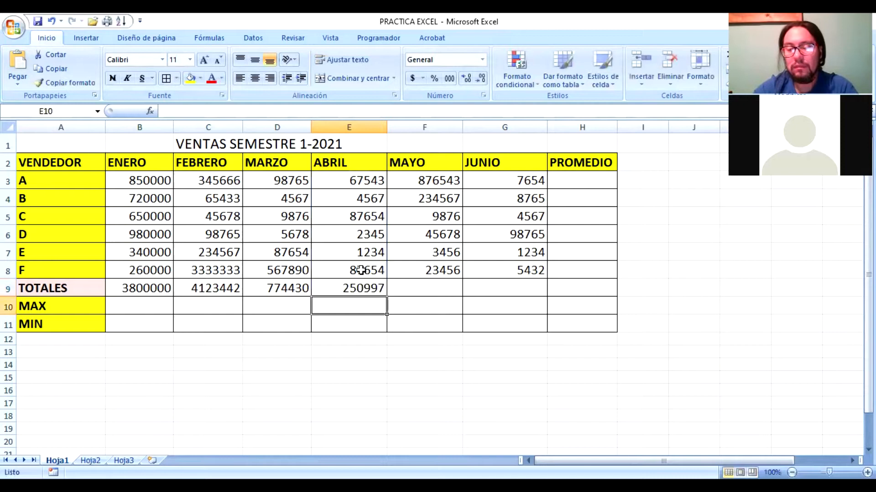
key("Up")
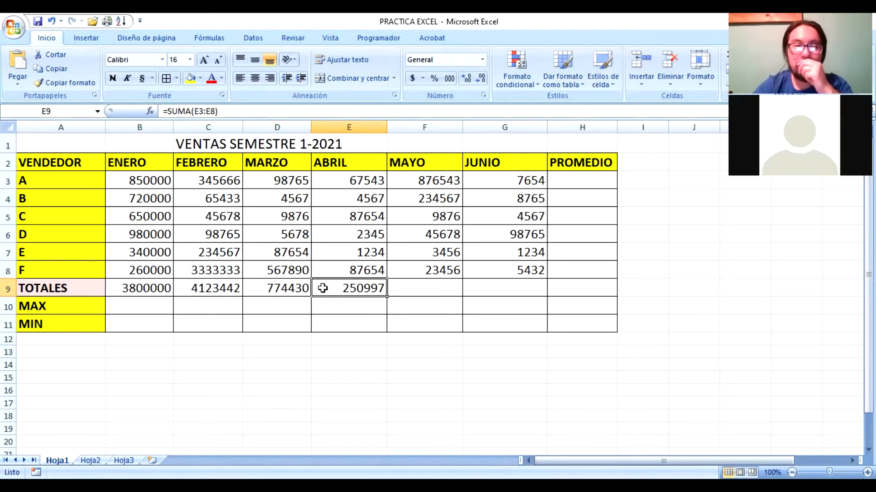
Step: Clear the March and April totals from cells D9 and E9
left_click_drag(265, 289, 353, 288)
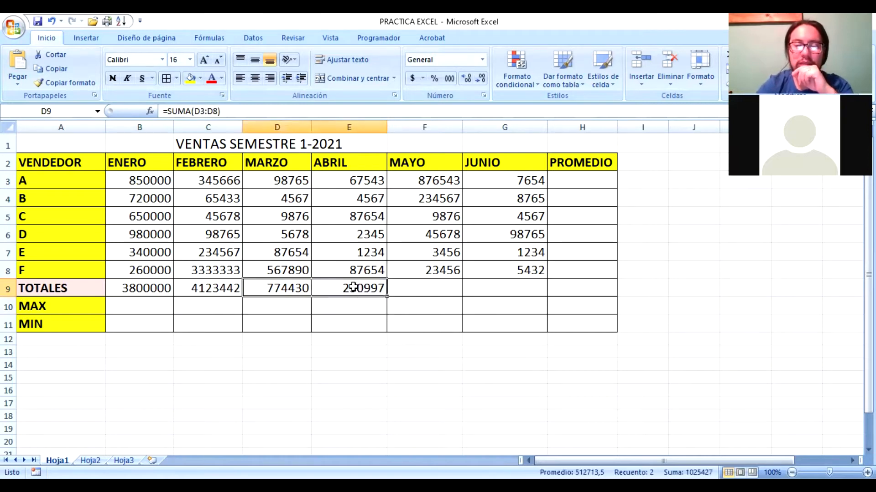
key("BackSpace")
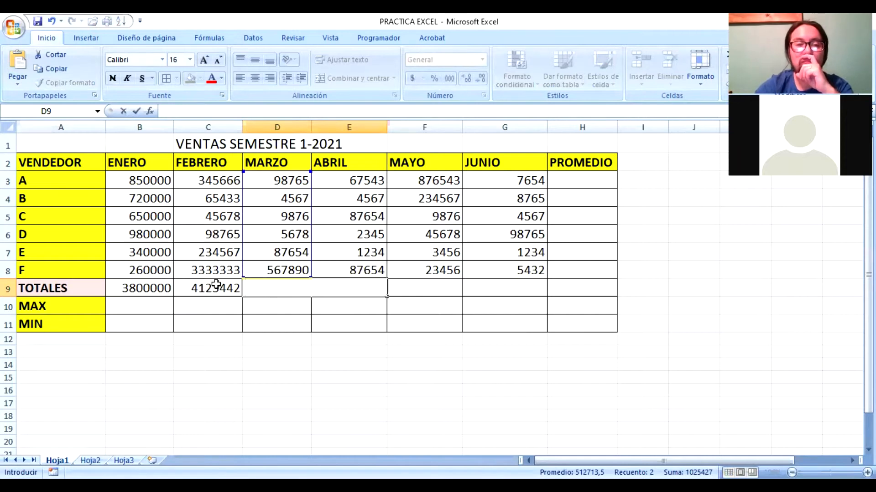
left_click(215, 285)
left_click(351, 285)
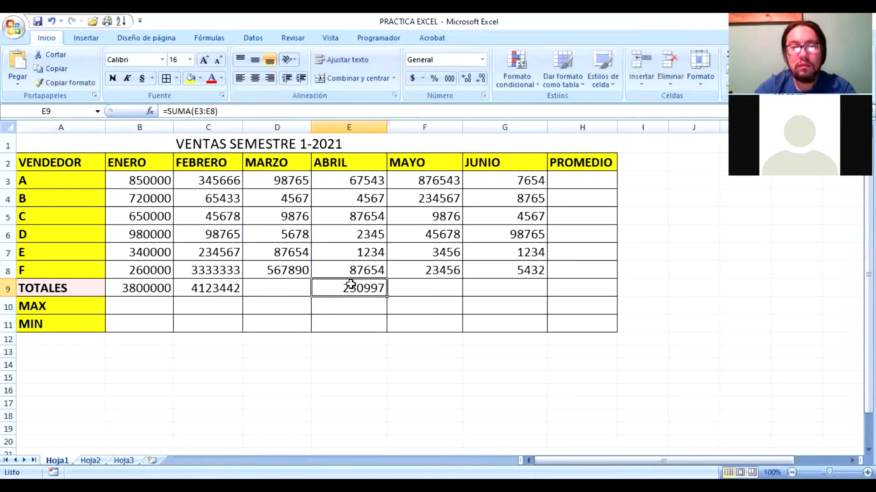
key("Delete")
Step: Fill the February total formula from C9 across to June in G9 and inspect the copied formula in D9
left_click(225, 291)
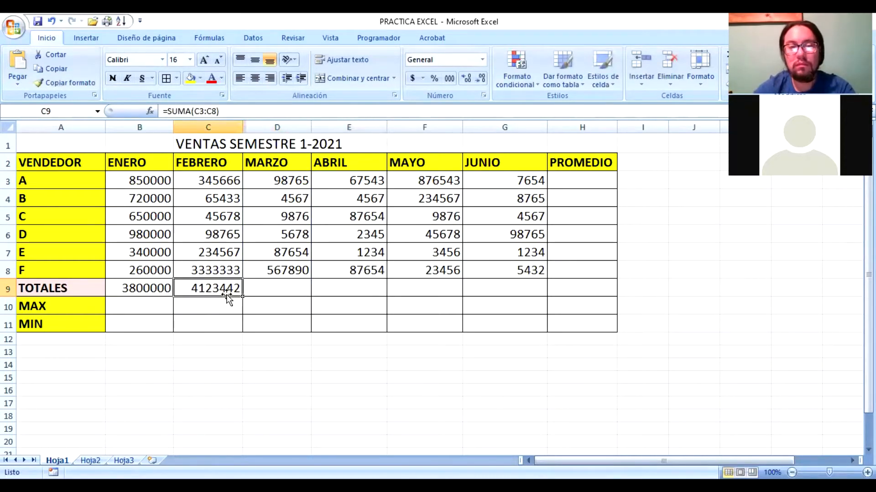
left_click_drag(244, 297, 541, 308)
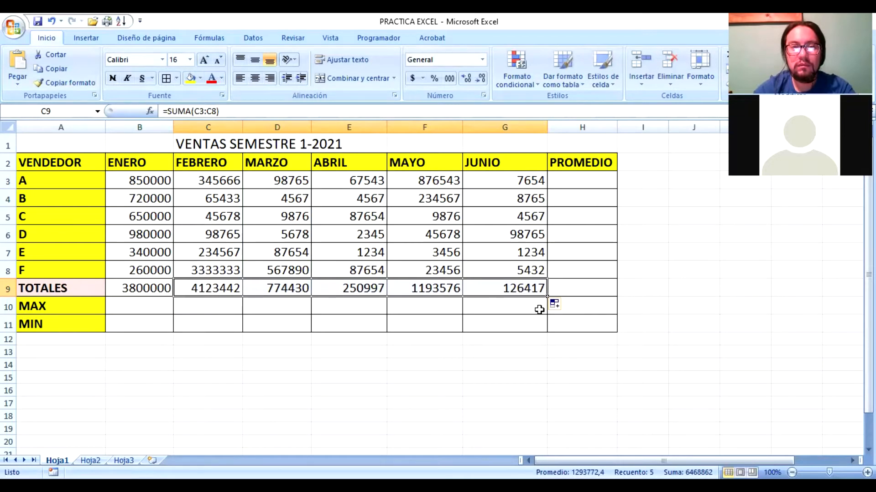
left_click(298, 293)
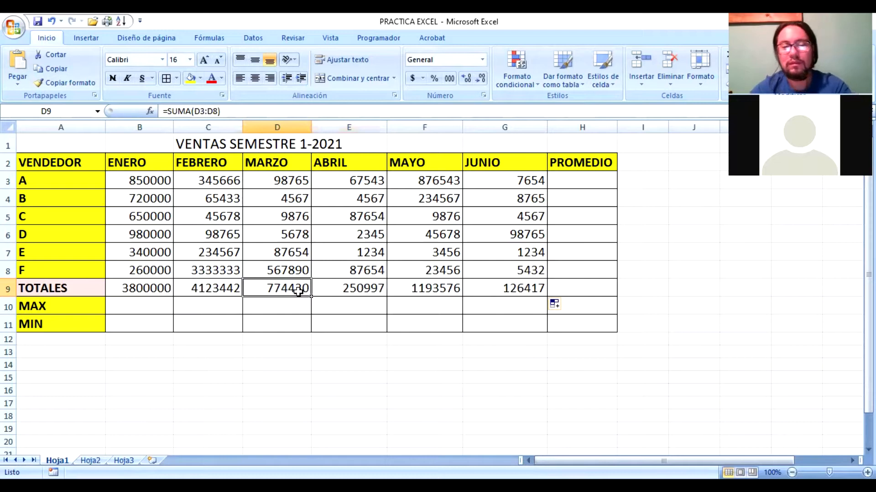
Step: Undo the fill of the monthly totals and reselect the February total in C9
key("ctrl+z")
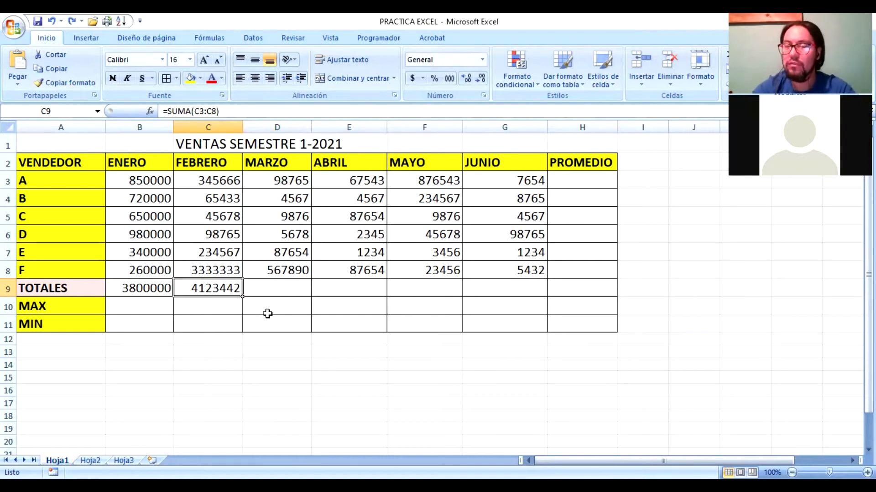
left_click(276, 289)
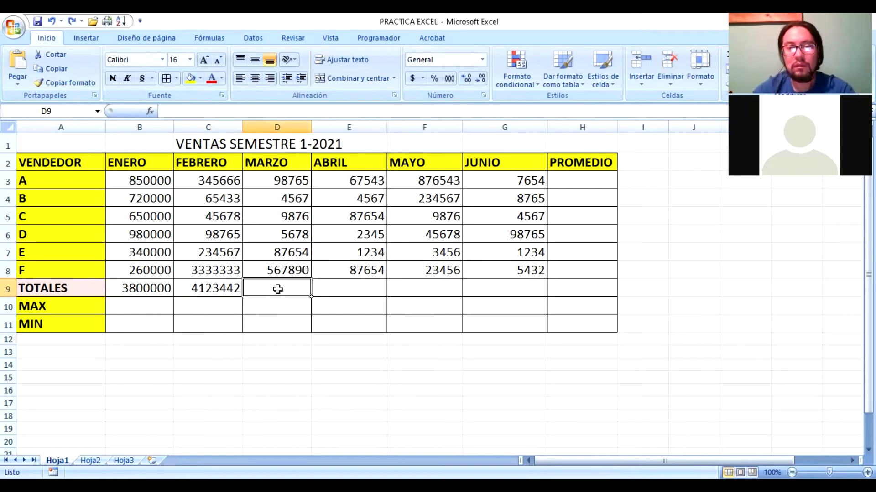
left_click(229, 285)
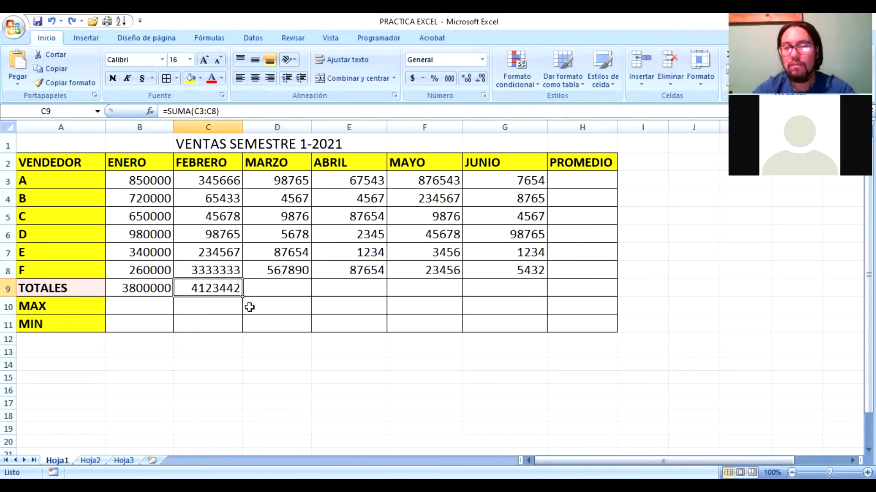
Step: Check the January and February total formulas in B9 and C9, and widen column C slightly
left_click(152, 287)
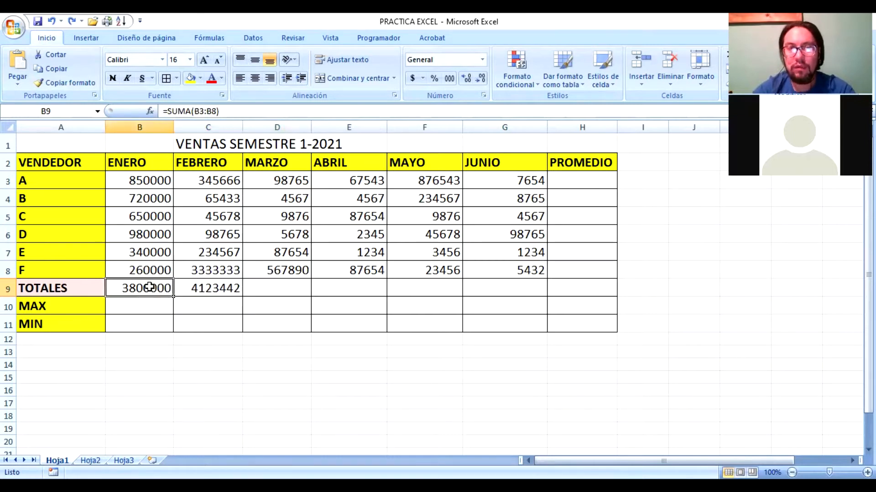
left_click(197, 289)
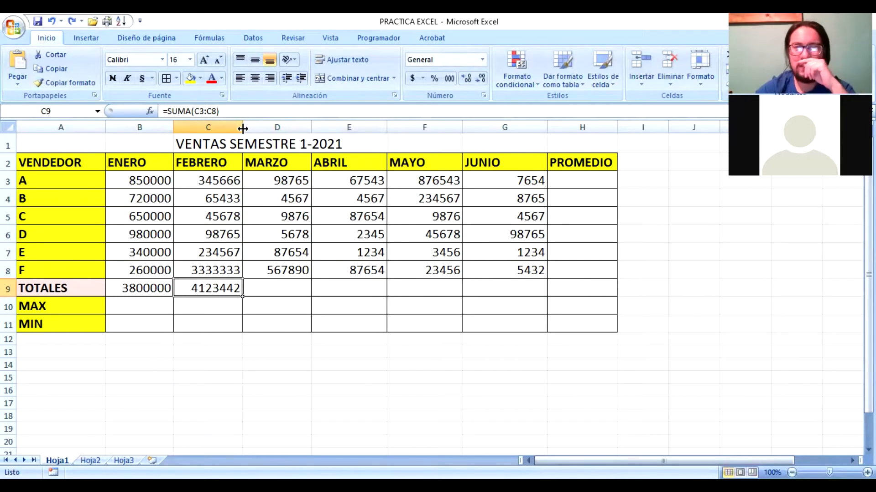
mouse_move(243, 129)
left_mouse_down()
mouse_move(269, 127)
mouse_move(252, 126)
left_mouse_up()
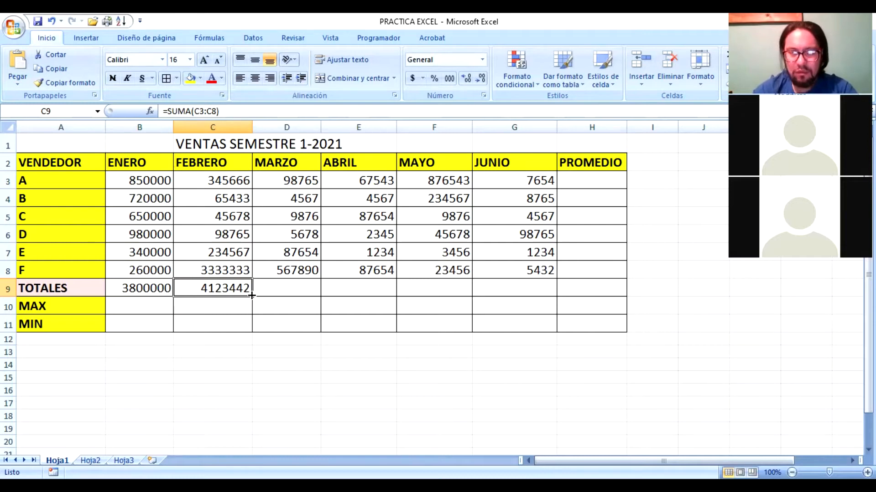
Step: Fill the February total formula from C9 across to G9, check the copy in D9 and undo the fill
left_click_drag(252, 296, 252, 296)
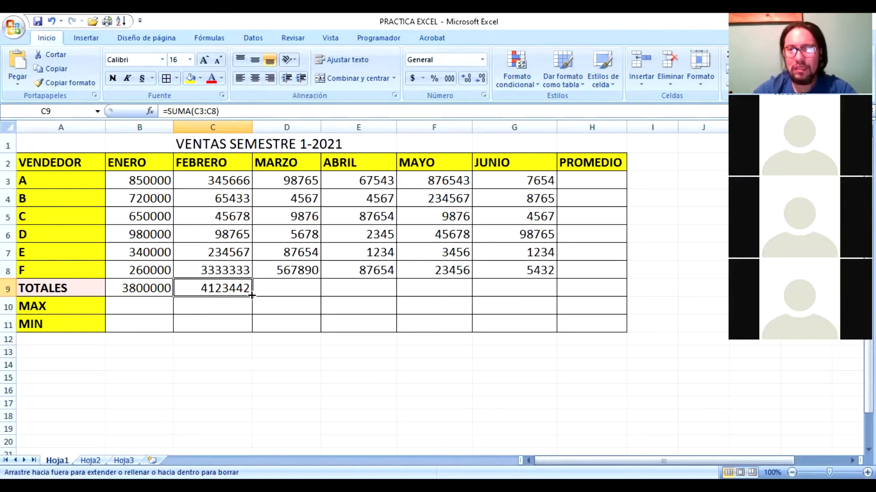
left_click_drag(252, 295, 540, 282)
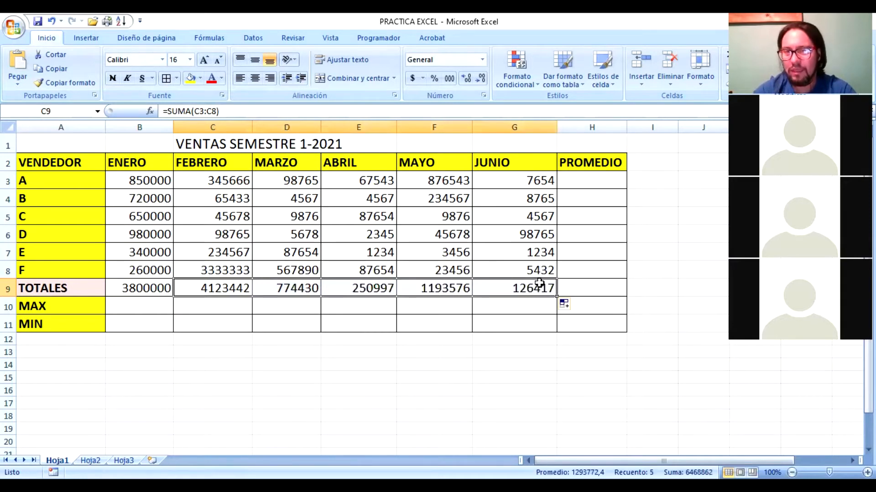
left_click(296, 285)
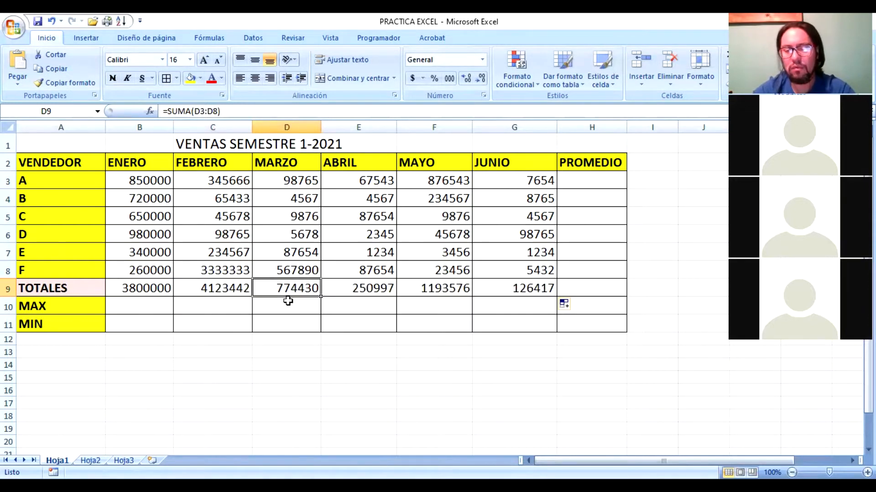
key("ctrl+z")
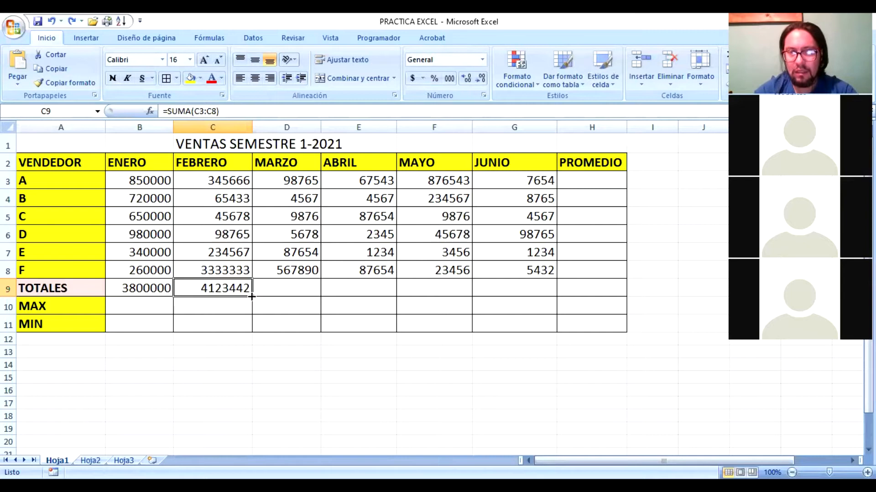
Step: Copy the February SUMA formula in C9 across the TOTALES row through June in G9
left_click_drag(252, 297, 251, 297)
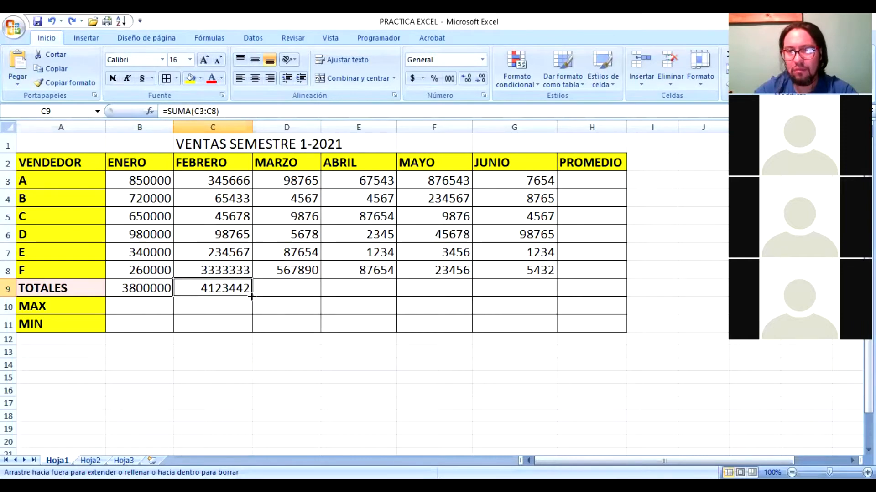
left_click_drag(251, 297, 525, 286)
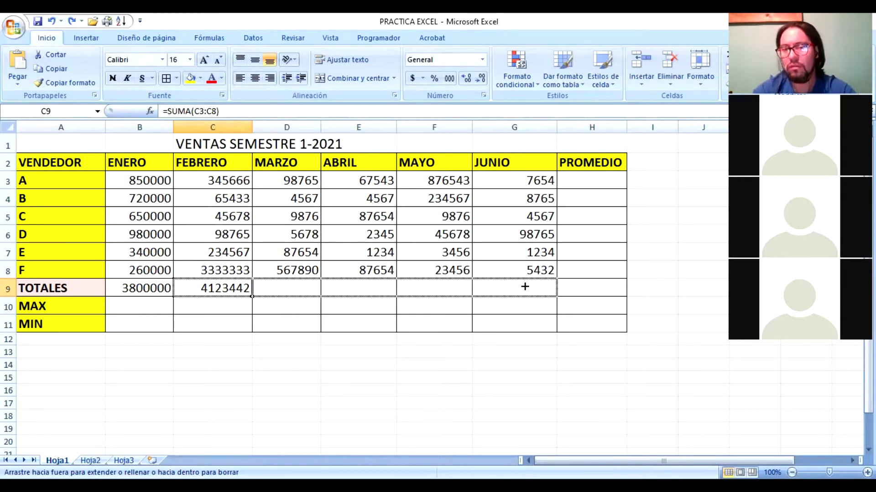
left_click_drag(525, 286, 523, 286)
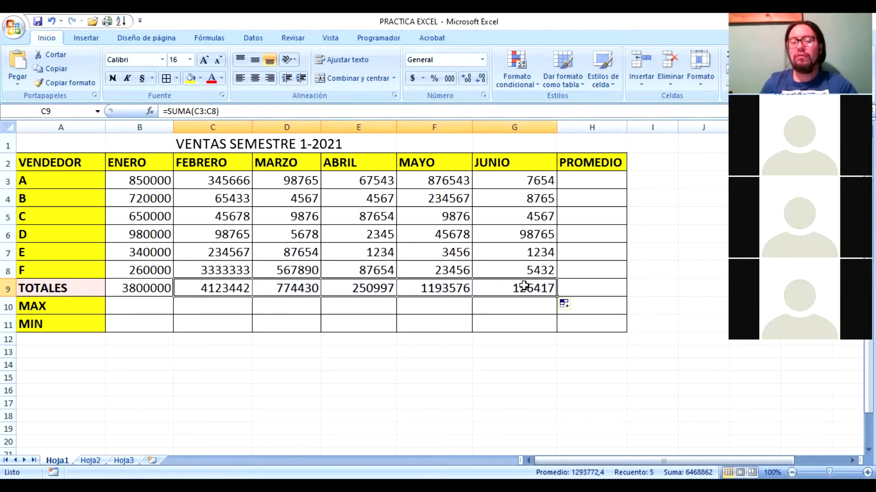
Step: Enter 1 in cell A14 and 2 in cell B14 below the table, and select both cells
left_click(49, 361)
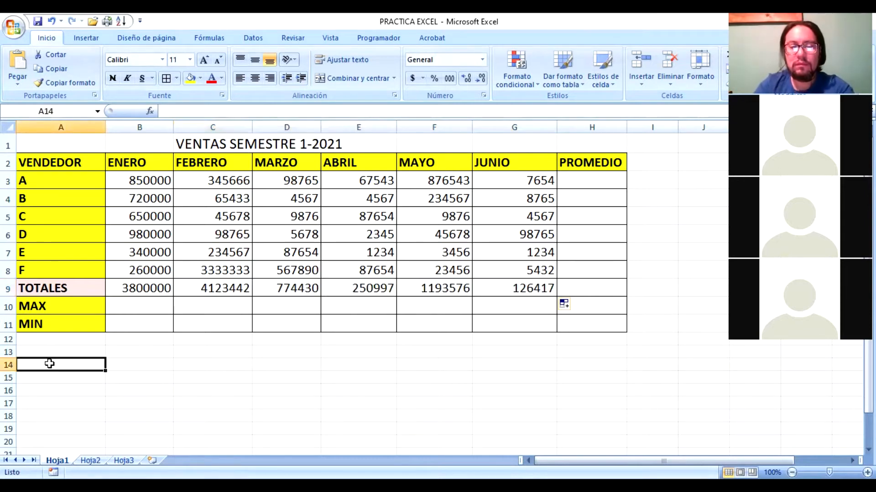
type("1")
key("Tab")
type("2")
key("Tab")
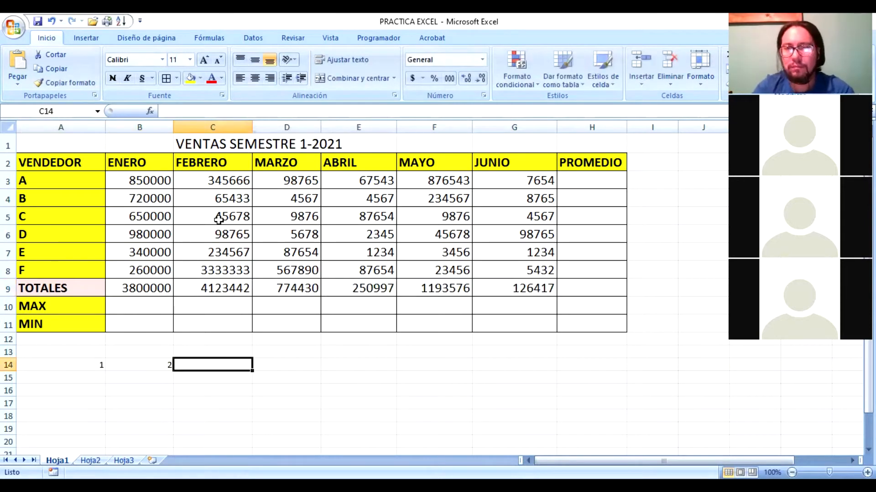
key("Return")
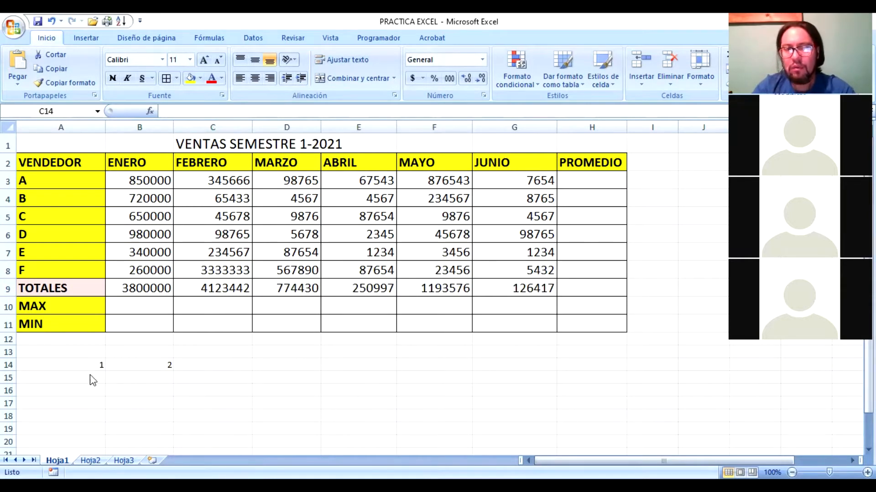
left_click_drag(77, 363, 139, 363)
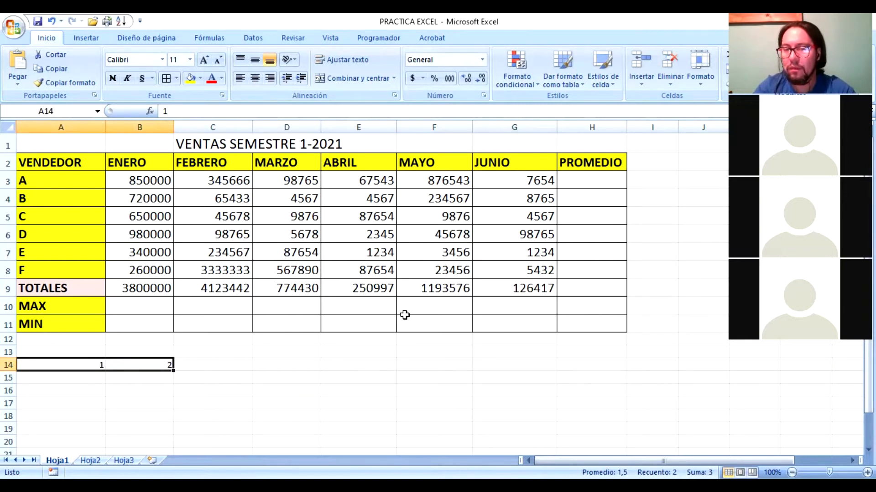
Step: Clear the March to June totals in D9:G9 and refill them from the February total in C9
left_click_drag(292, 289, 500, 288)
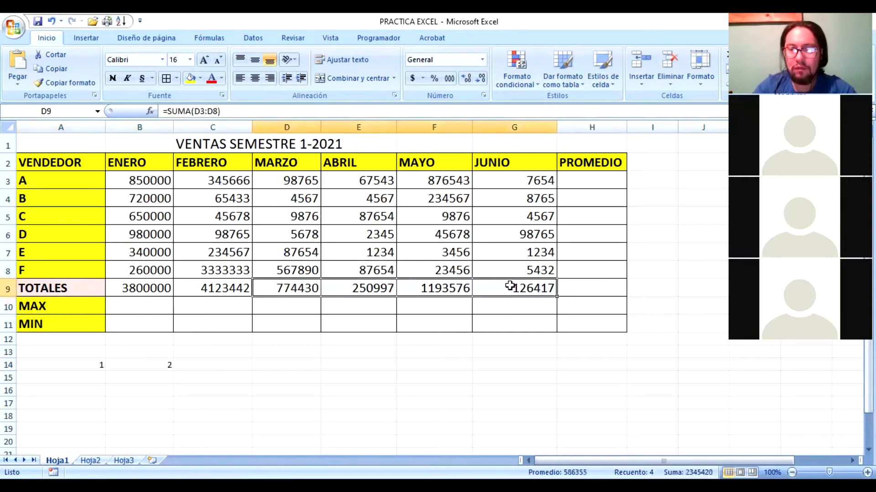
key("Delete")
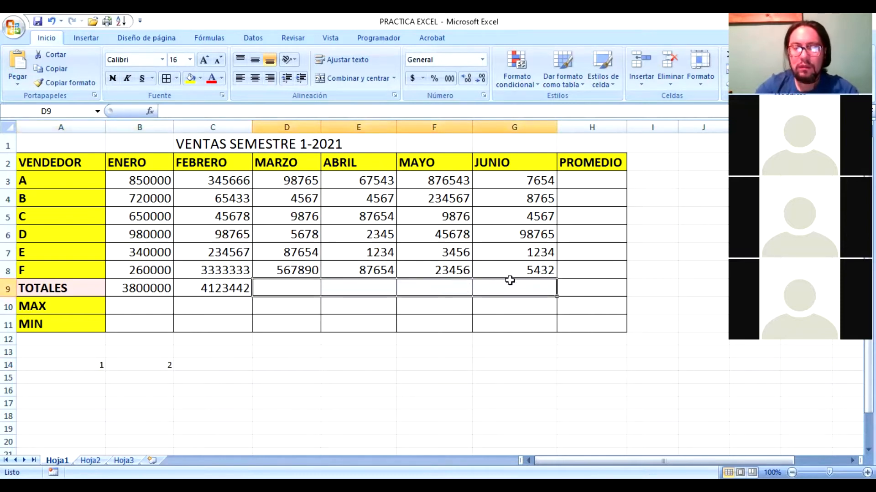
left_click(231, 286)
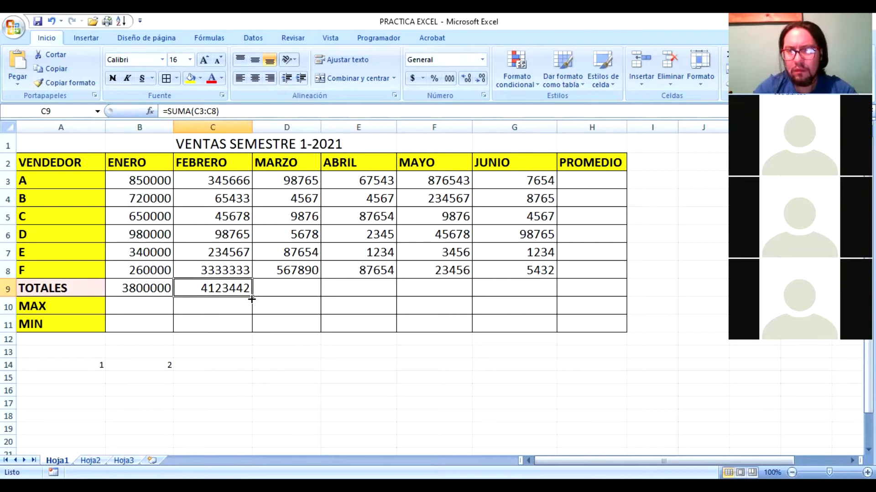
left_click_drag(252, 298, 540, 289)
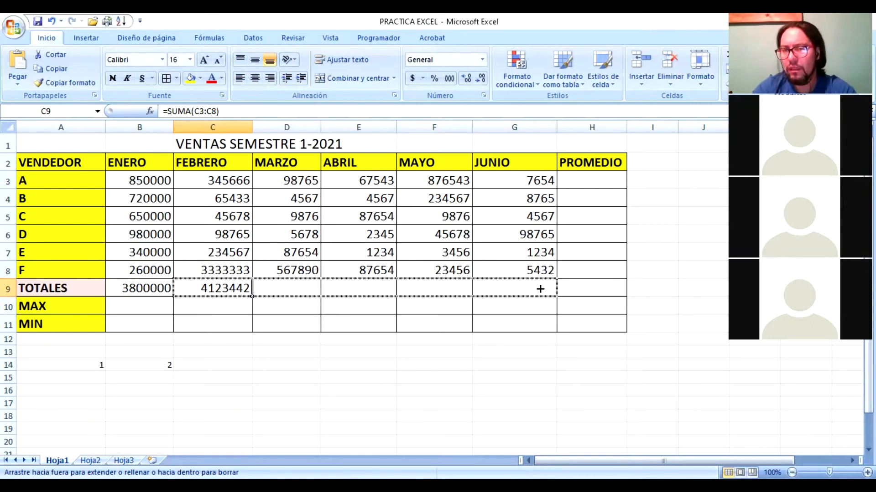
left_click_drag(540, 289, 540, 288)
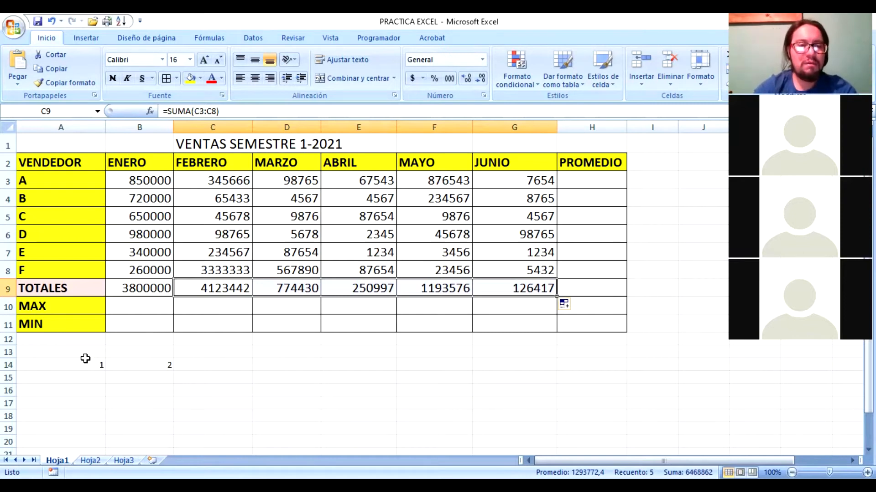
Step: Fill the 1 in A14 down to A19 and the 2 in B14 down to B19
left_click(81, 363)
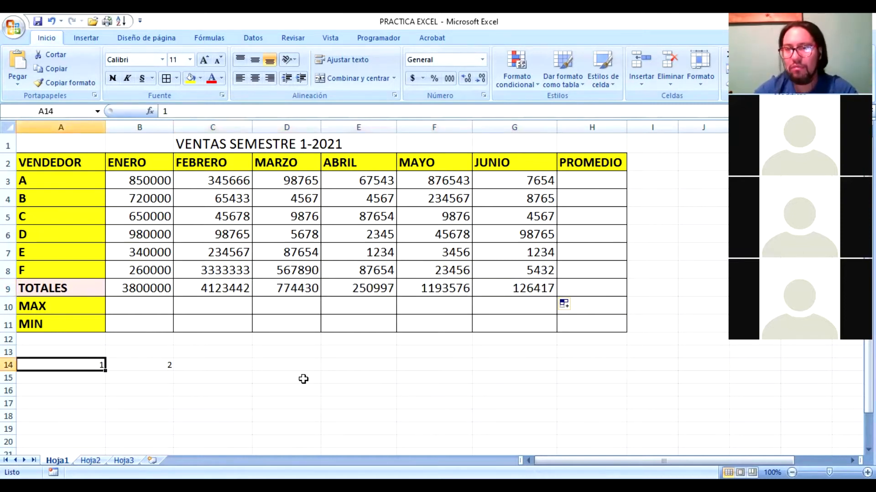
left_click(218, 363)
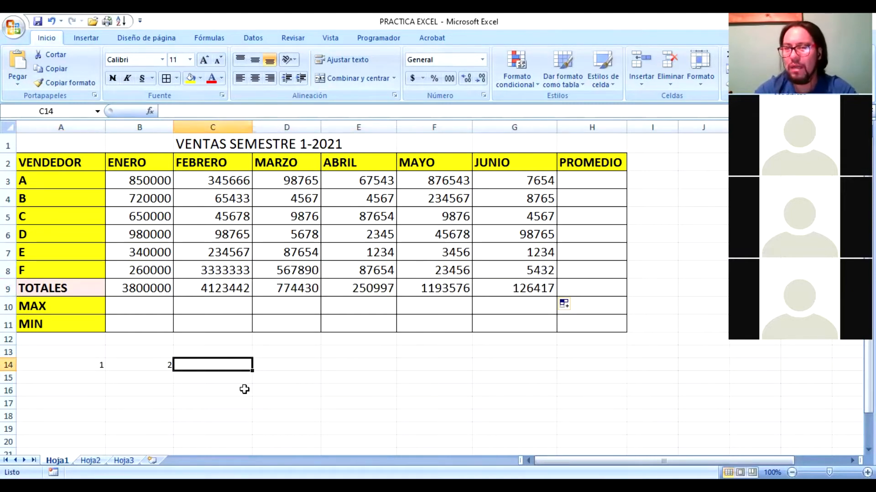
left_click(70, 364)
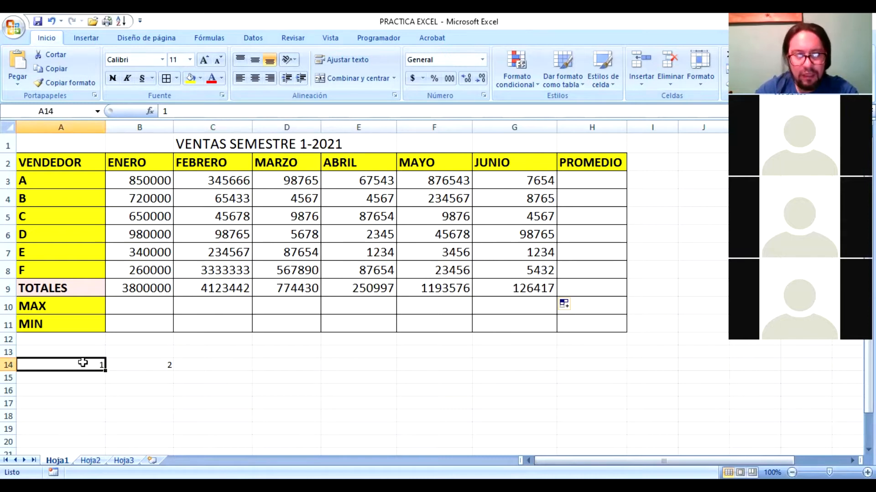
left_click_drag(106, 371, 97, 434)
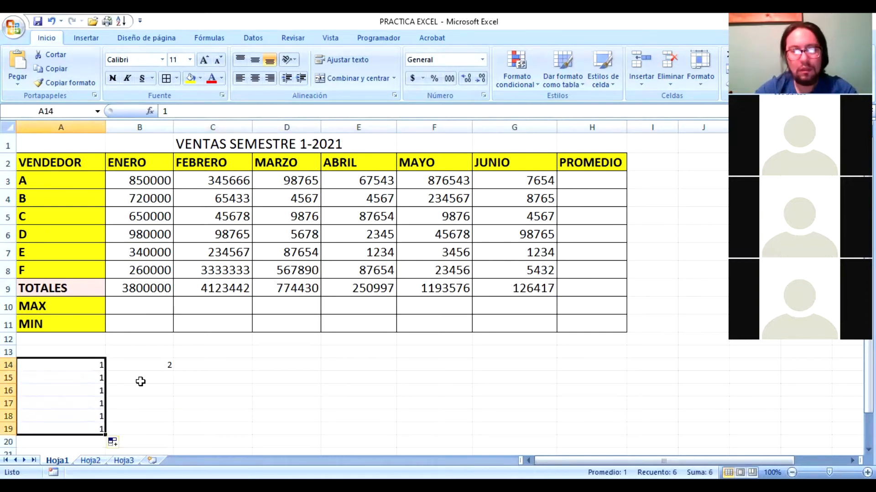
left_click(142, 366)
left_click_drag(172, 371, 168, 429)
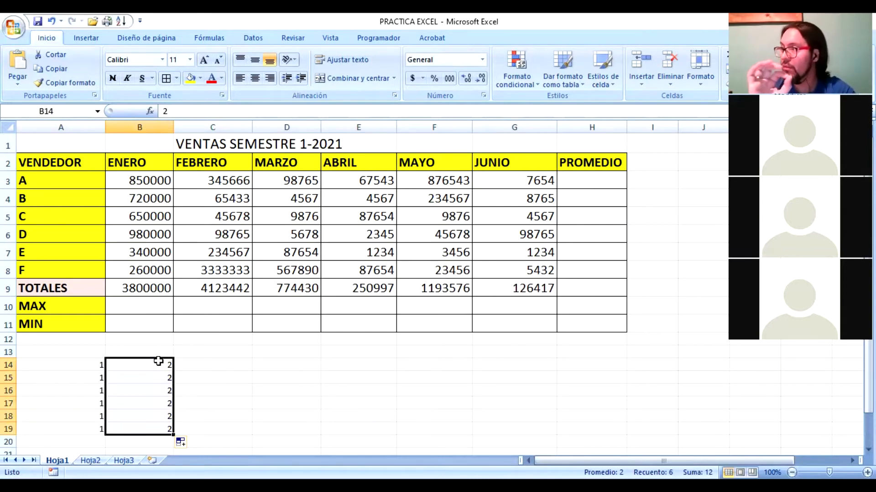
left_click(185, 399)
Step: Extend the number series from A14:B14 across to F14 and undo that fill
left_click(77, 366)
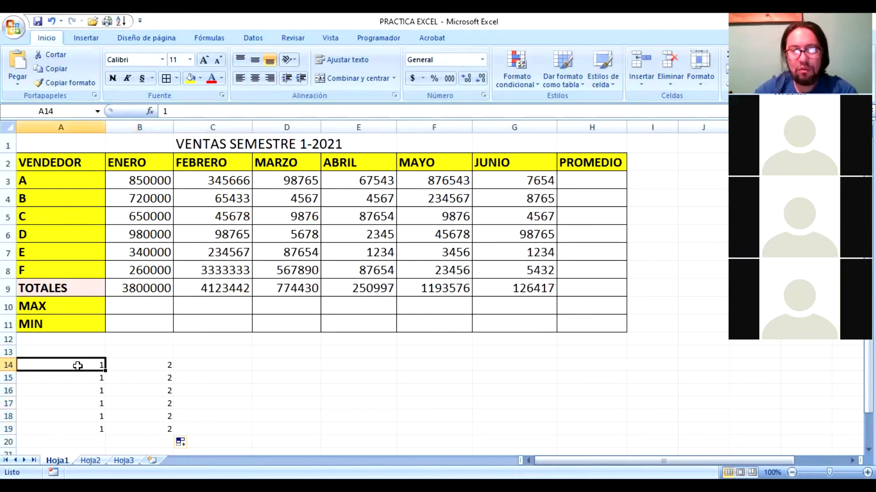
left_click(138, 364, "shift")
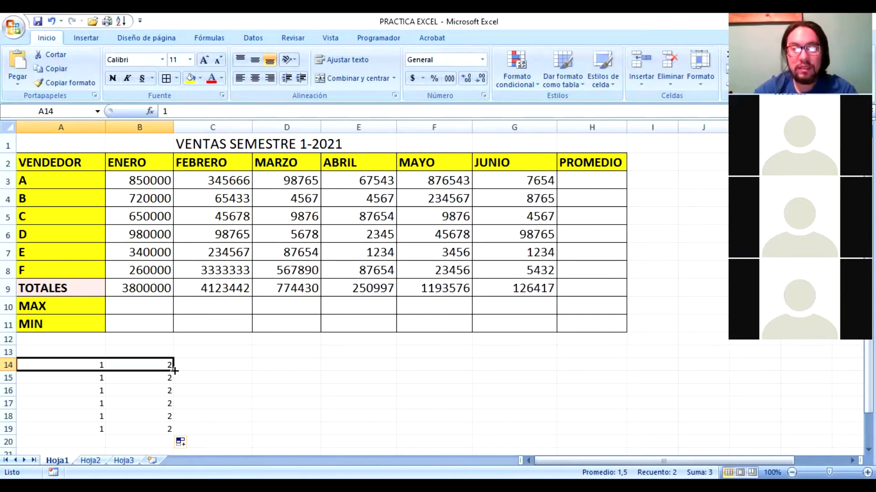
left_click_drag(174, 371, 469, 363)
left_click(323, 416)
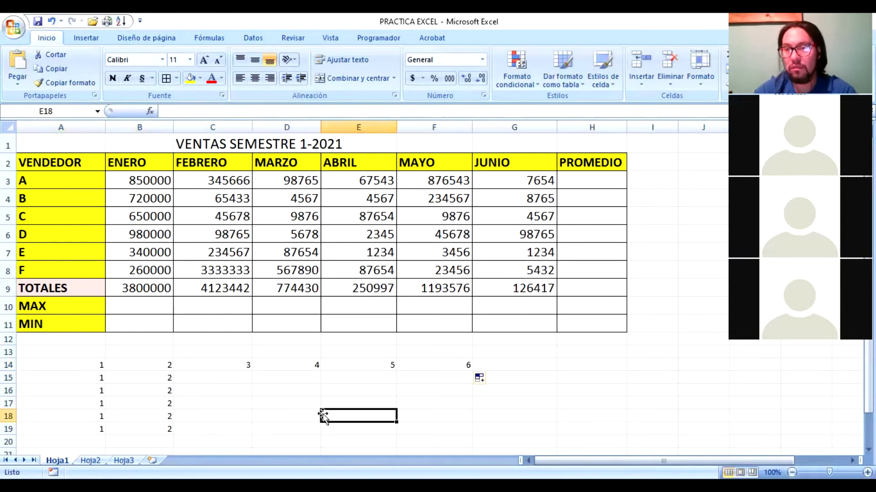
left_click(85, 366)
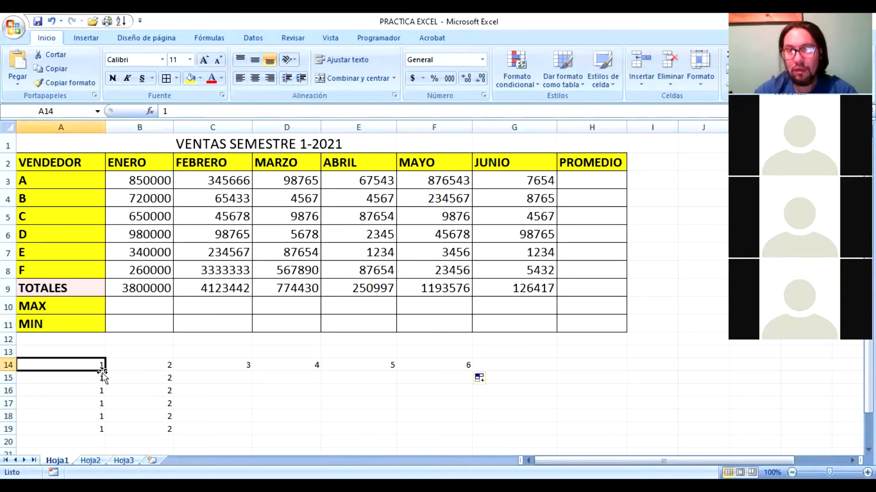
key("ctrl+z")
left_click(242, 374)
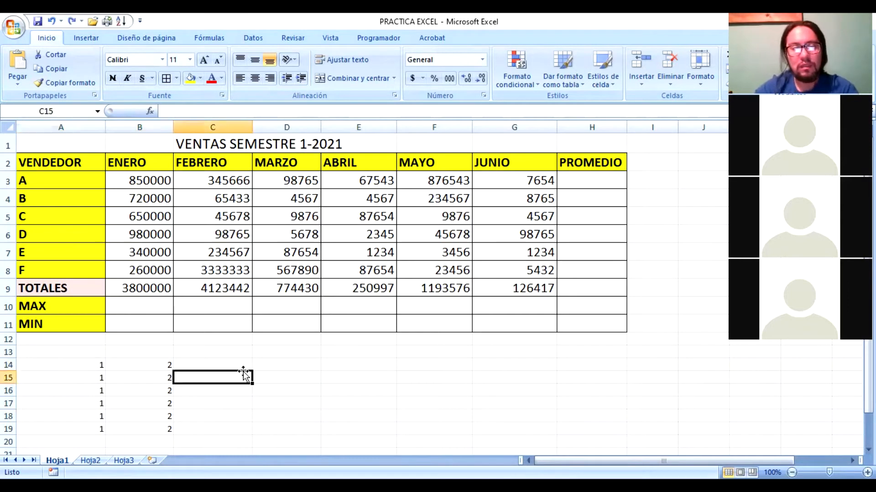
Step: Extend the 1, 2 series from A14:B14 across row 14 to G14
left_click_drag(82, 365, 113, 364)
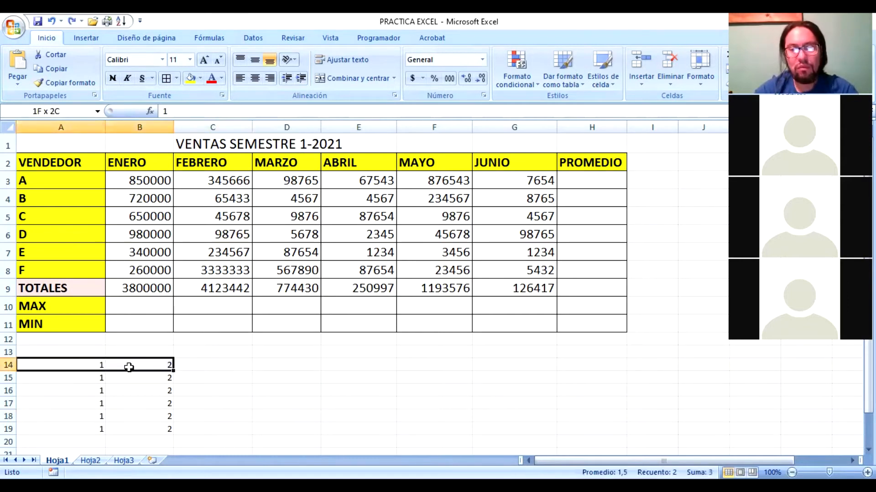
left_click_drag(173, 371, 530, 359)
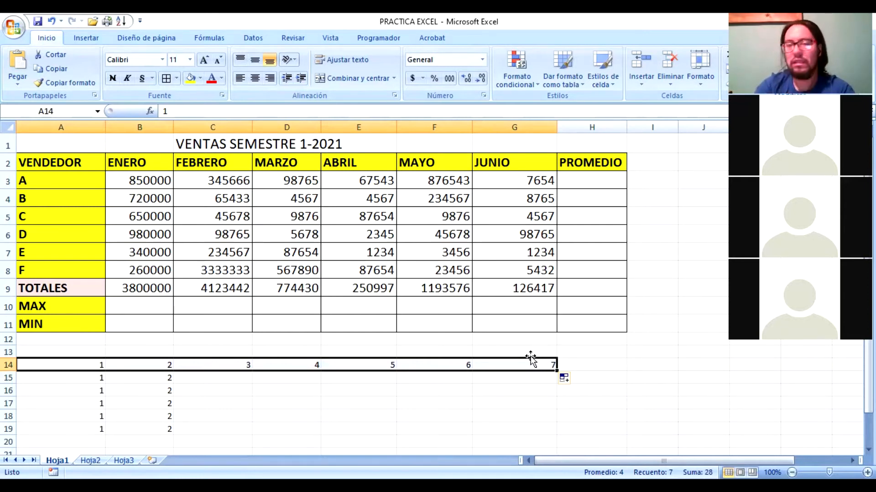
Step: Enter 4 in C15 and extend the 2, 4 series from B15:C15 across to G15
left_click(215, 380)
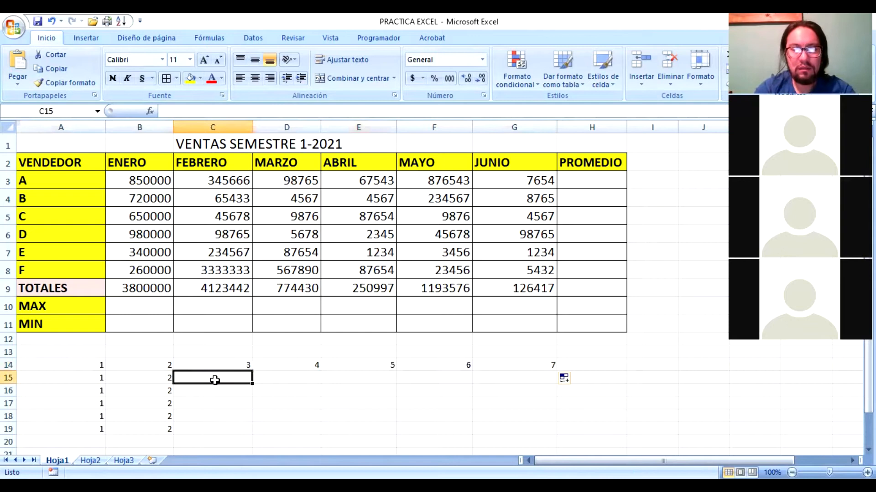
type("4")
key("Tab")
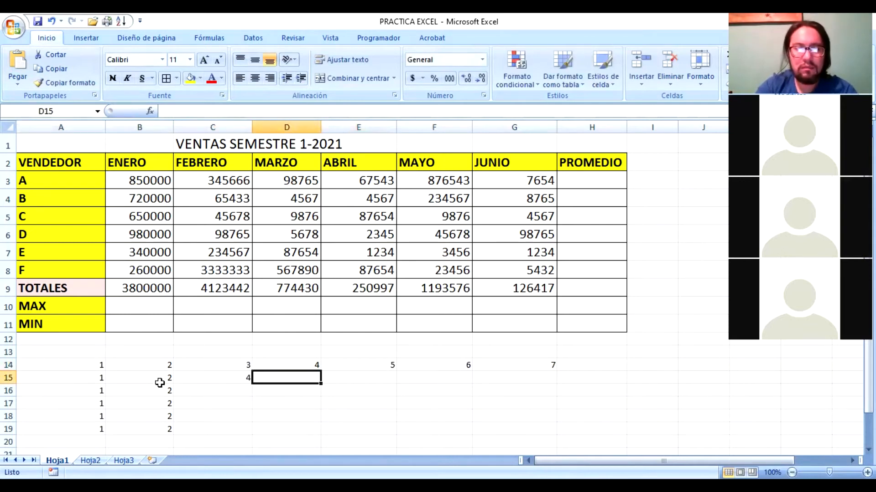
left_click(159, 383)
left_click_drag(159, 383, 556, 382)
left_click(356, 404)
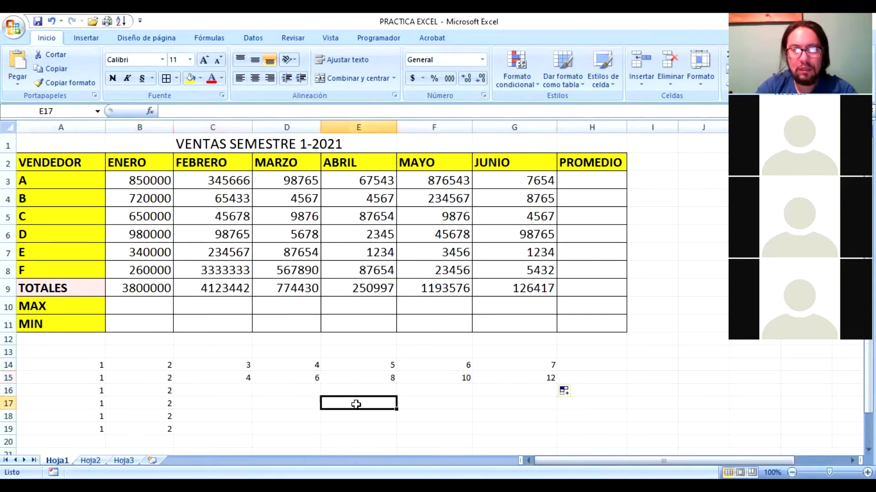
left_click(164, 381)
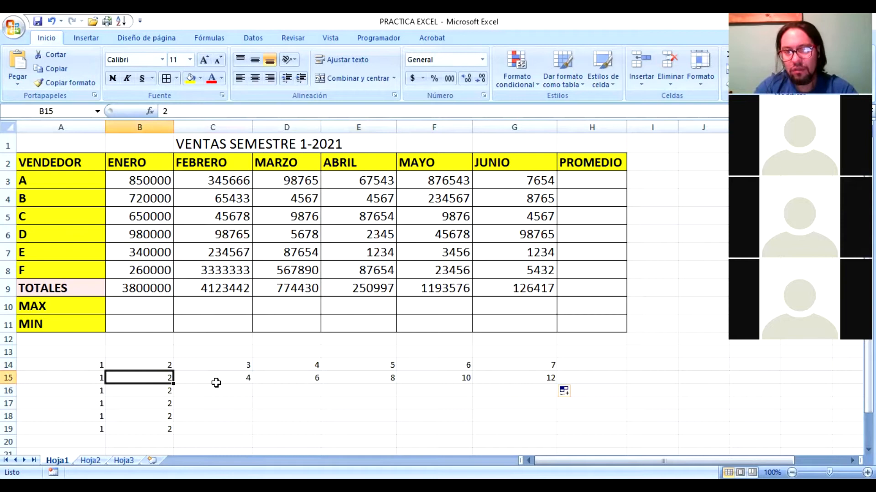
Step: Undo the last fill of the 2, 4 series across row 15
left_click(236, 380)
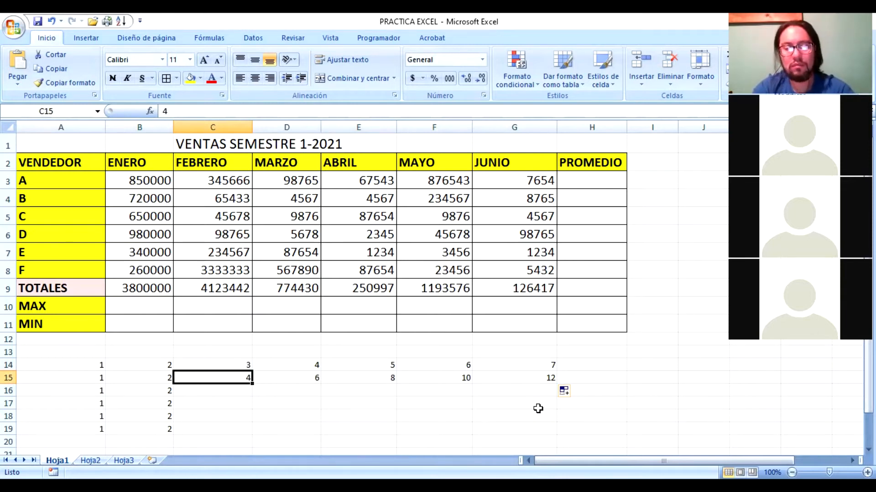
key("ctrl+z")
left_click(325, 416)
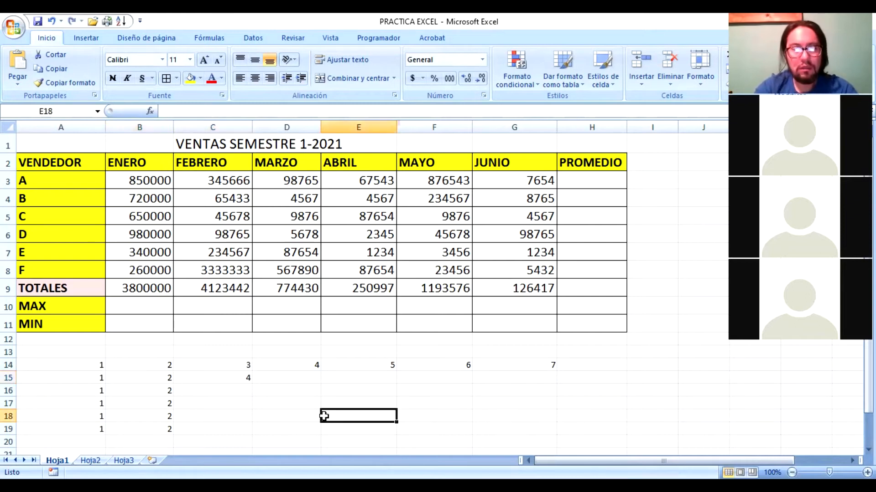
Step: Extend the 2, 4 series from B15:C15 across to G15 again and undo that fill
left_click(170, 382)
left_click(231, 378)
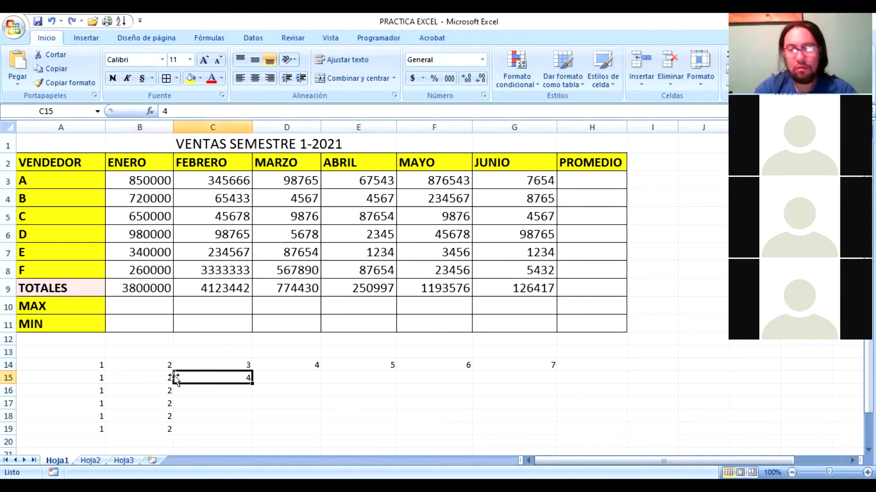
left_click_drag(156, 377, 209, 379)
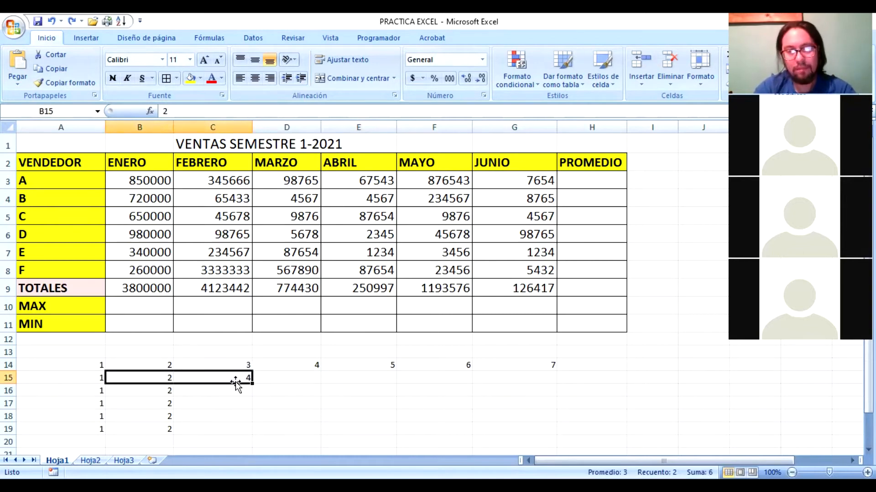
left_click_drag(252, 384, 536, 386)
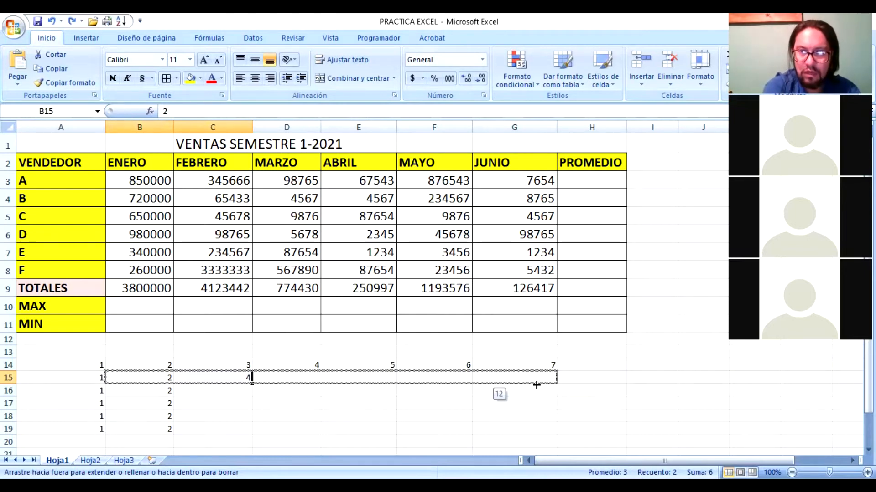
left_click_drag(536, 385, 538, 390)
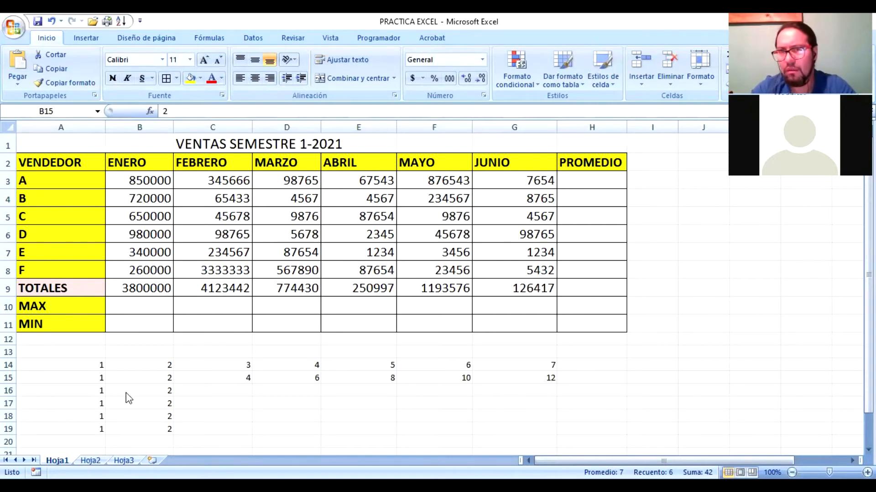
left_click(226, 375)
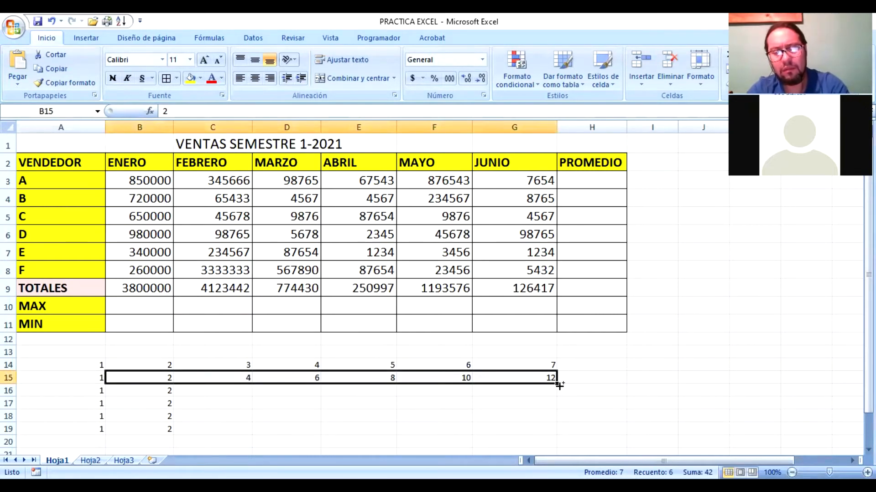
key("ctrl+z")
Step: Copy the row of numbers in B14:G14 down to row 19 with the fill handle
left_click_drag(118, 365, 553, 434)
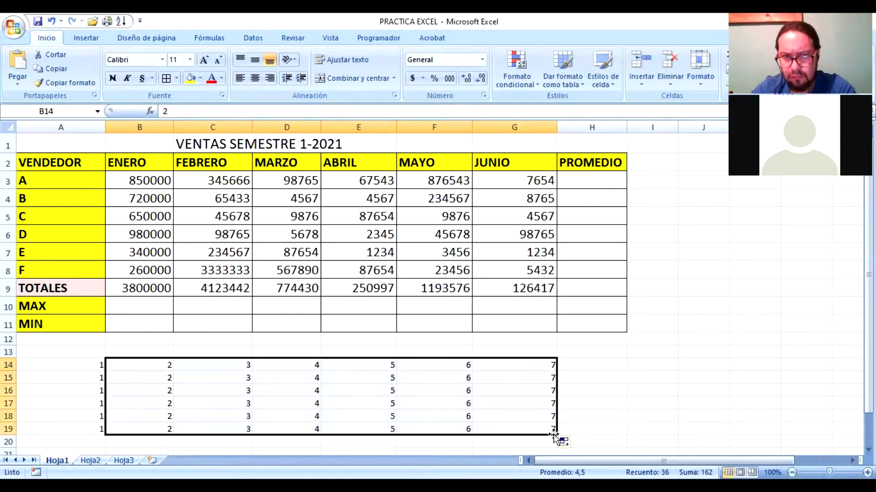
left_click(587, 403)
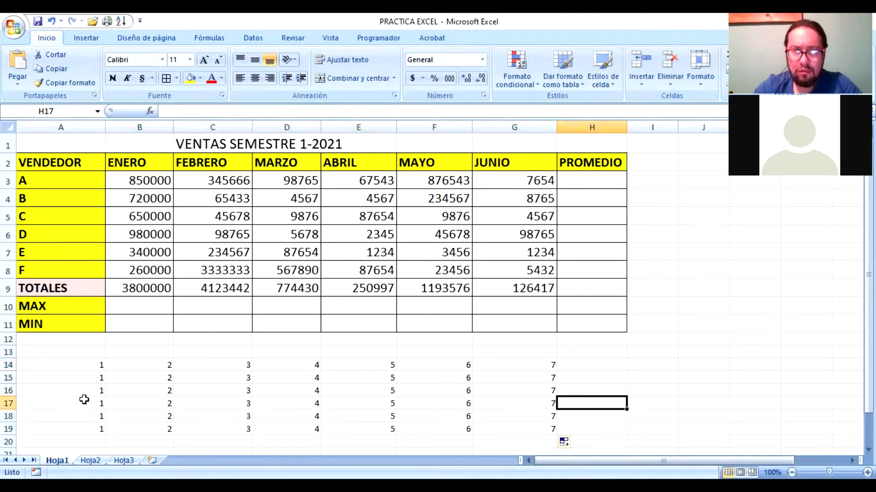
left_click(549, 290)
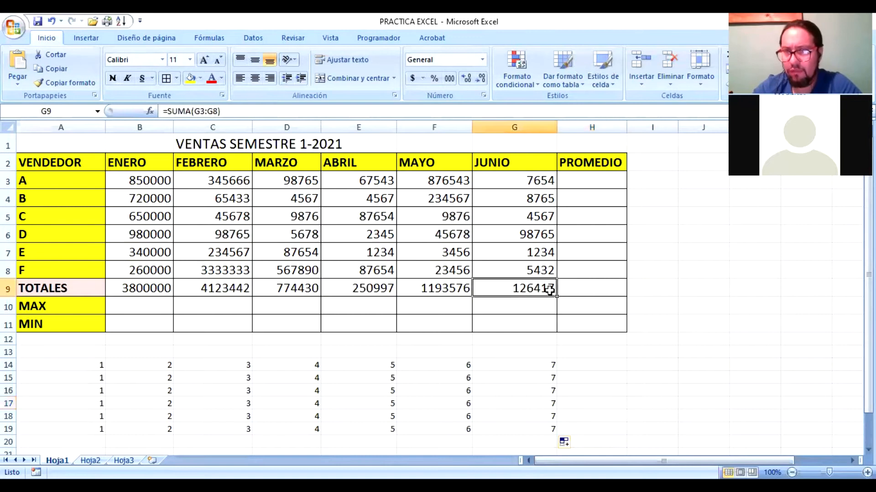
right_click(553, 293)
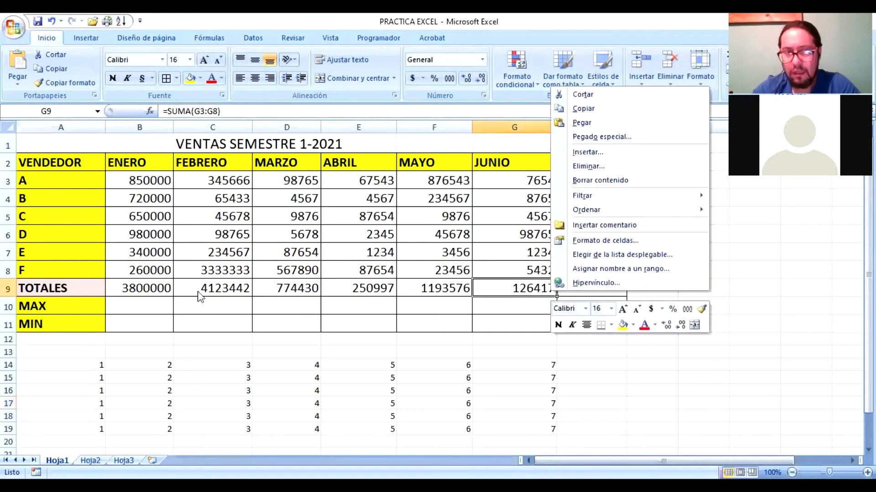
left_click(136, 305)
Step: Insert the MAX function in B10 over the ENERO sales of the vendors, B3:B8
left_click(133, 307)
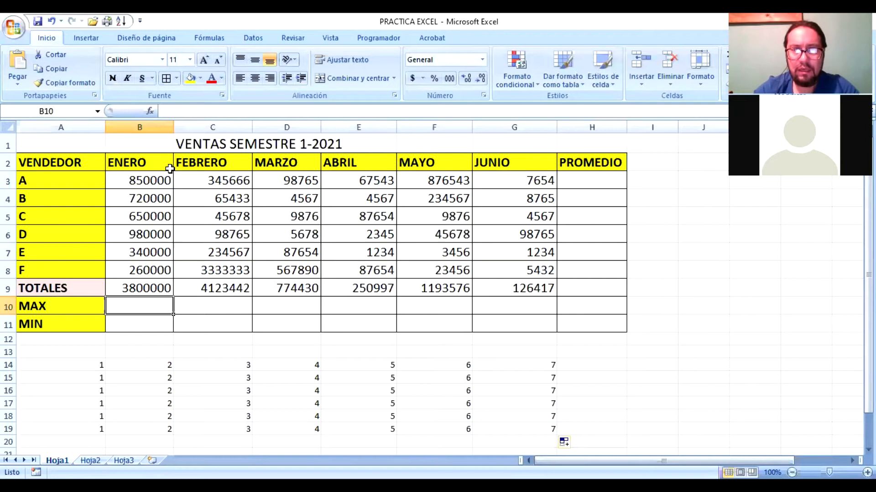
left_click(154, 111)
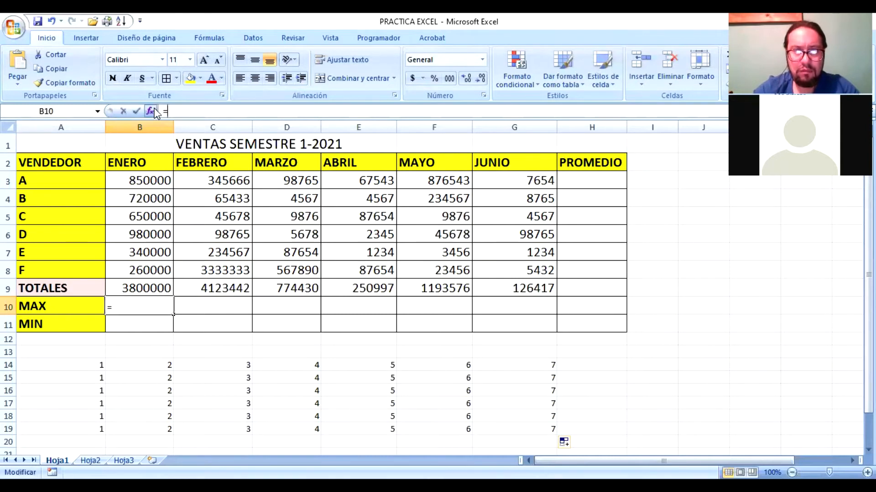
left_click(386, 138)
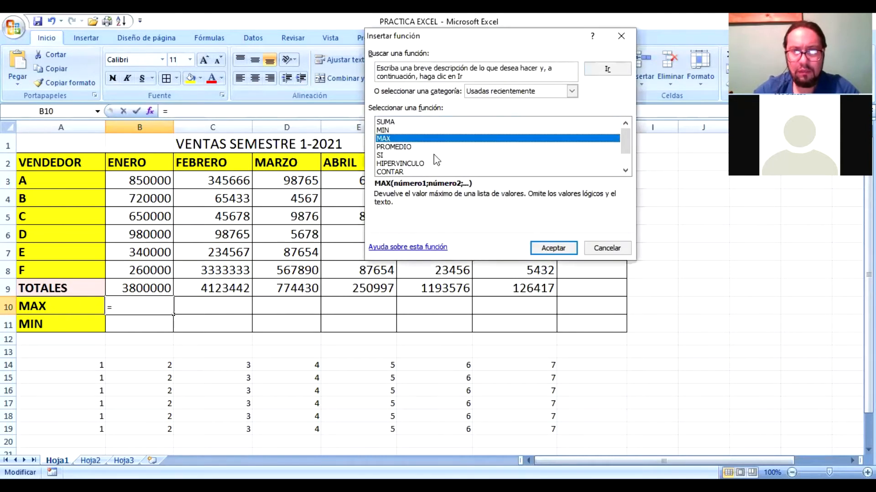
left_click(553, 249)
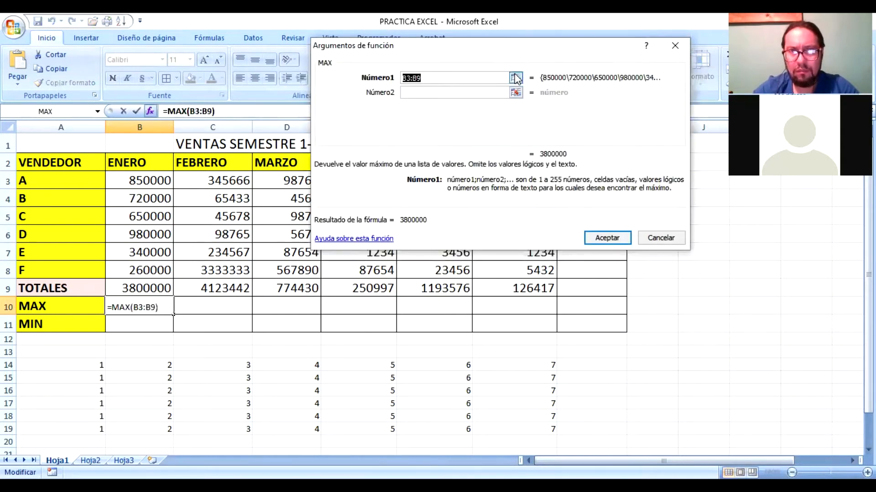
left_click(513, 76)
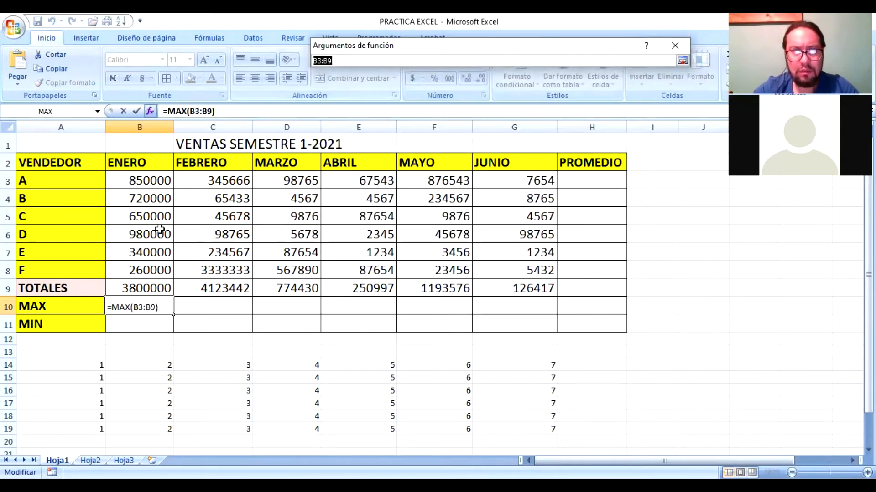
left_click_drag(124, 177, 112, 268)
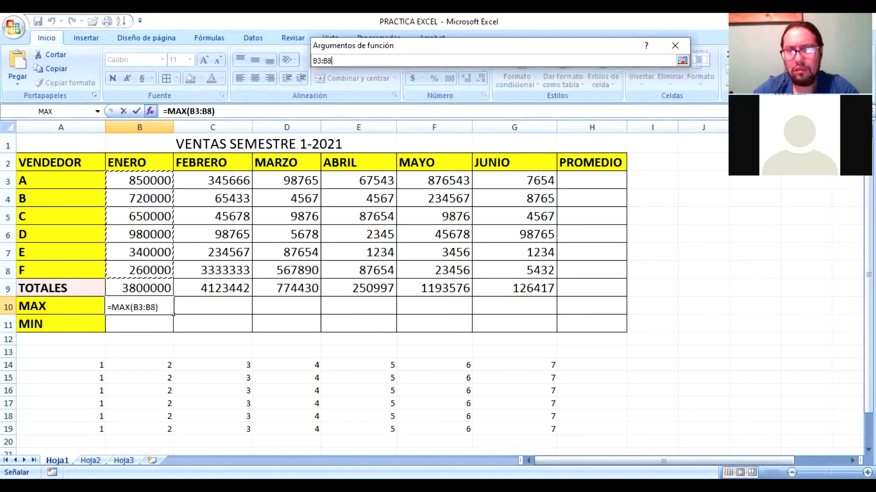
left_click(682, 59)
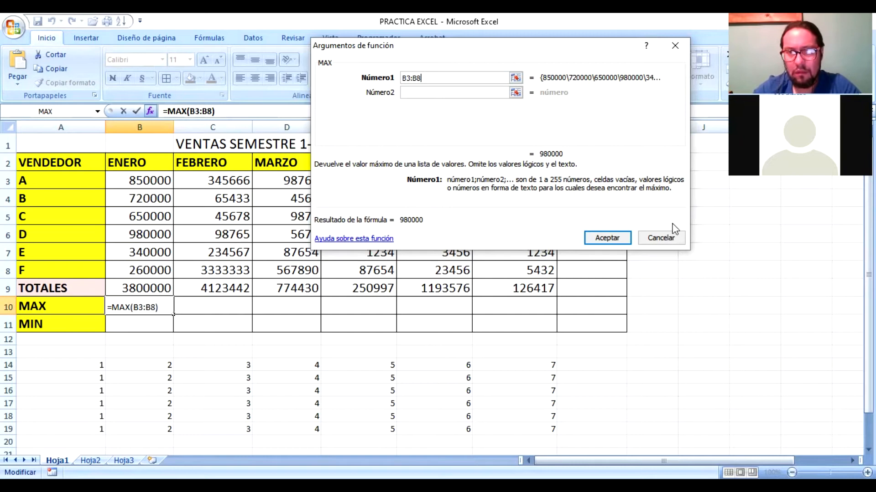
left_click(607, 237)
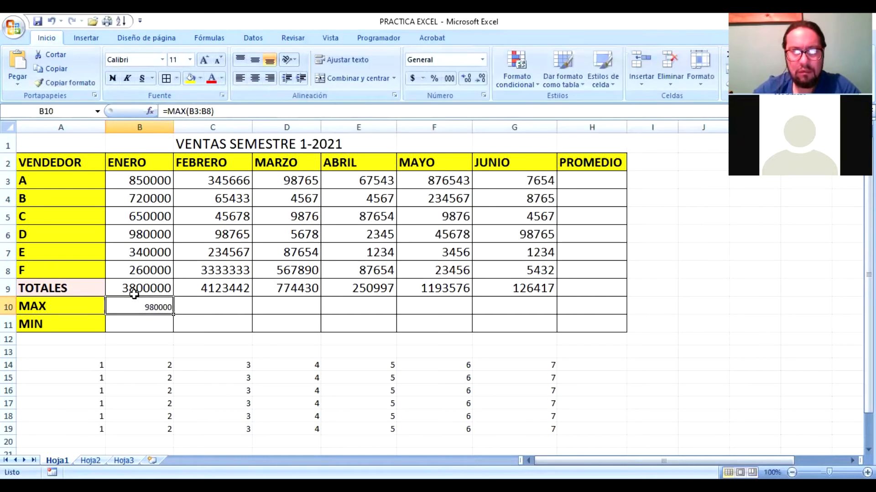
Step: Set the font size of the ENERO maximum in B10 to 18
left_click(190, 60)
left_click(190, 59)
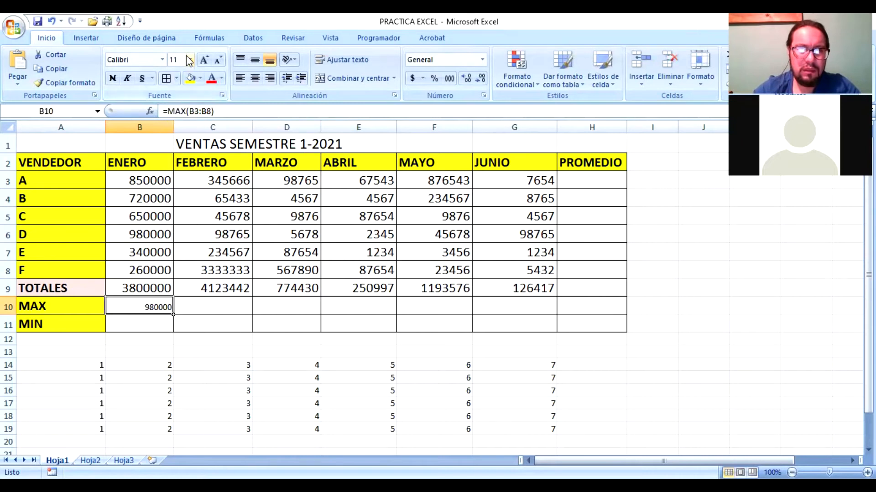
left_click(190, 60)
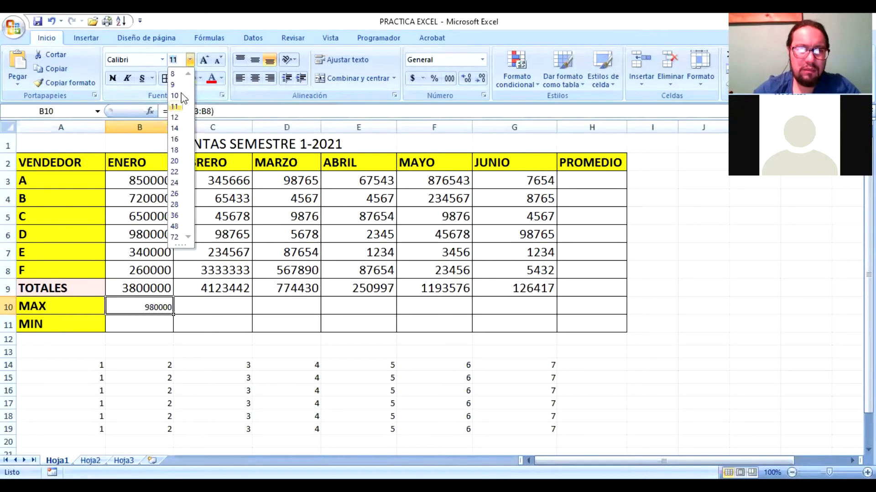
left_click(175, 151)
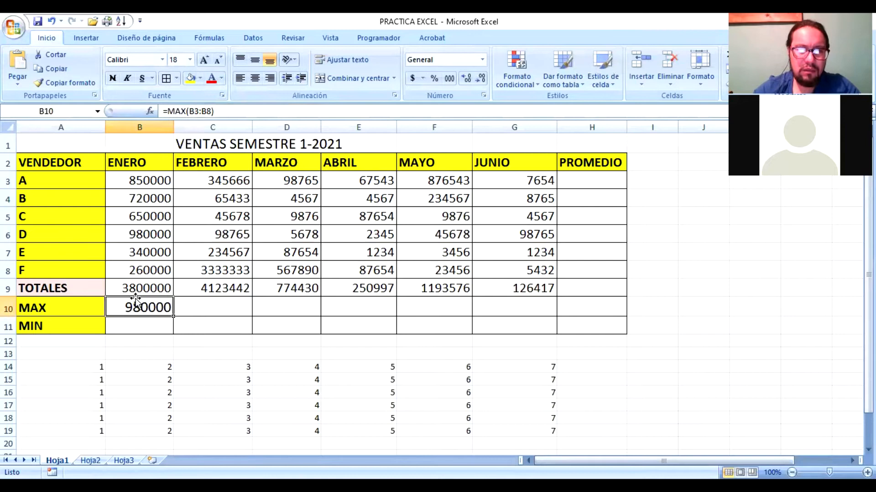
Step: Set the font size of the MAX and MIN rows, A10:H11, to 18
left_click_drag(92, 305, 578, 333)
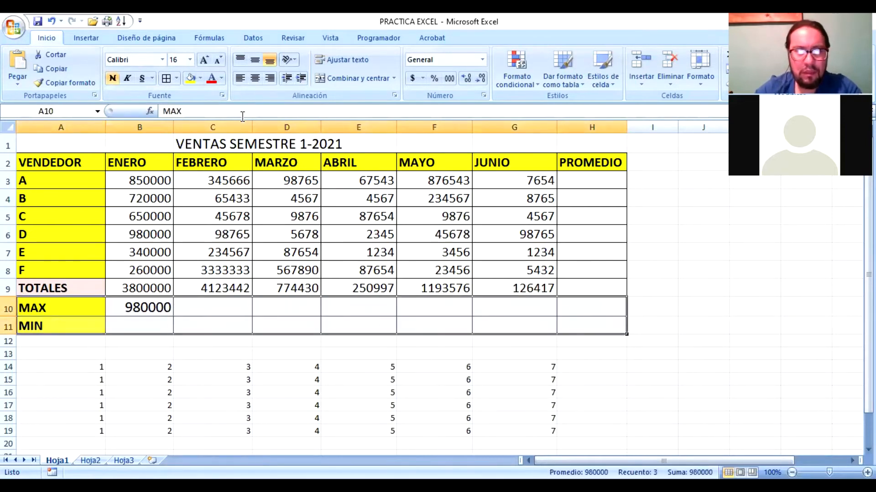
left_click(187, 60)
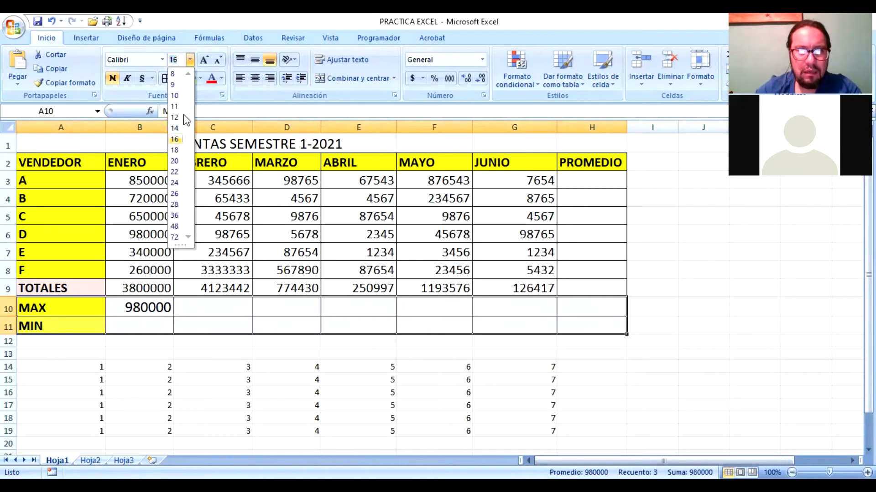
left_click(178, 150)
left_click(204, 313)
Step: Insert the MIN function in B11 over the ENERO sales of the vendors, B3:B8
left_click(150, 330)
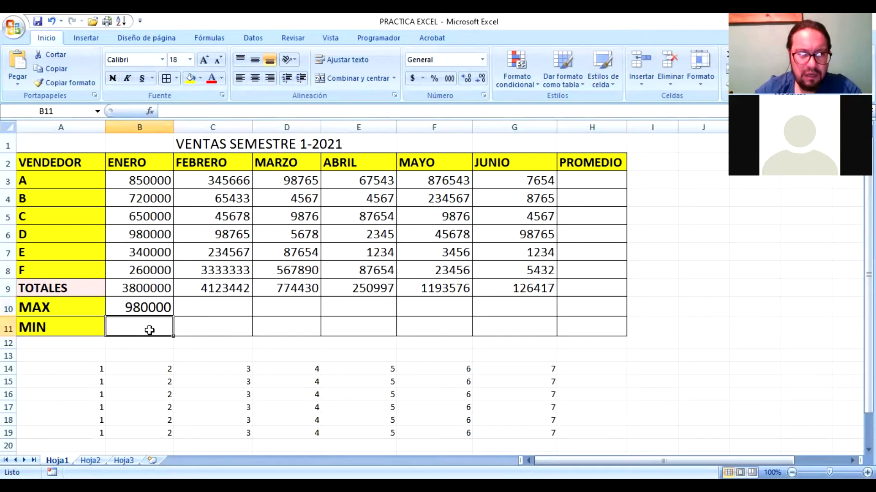
left_click(150, 114)
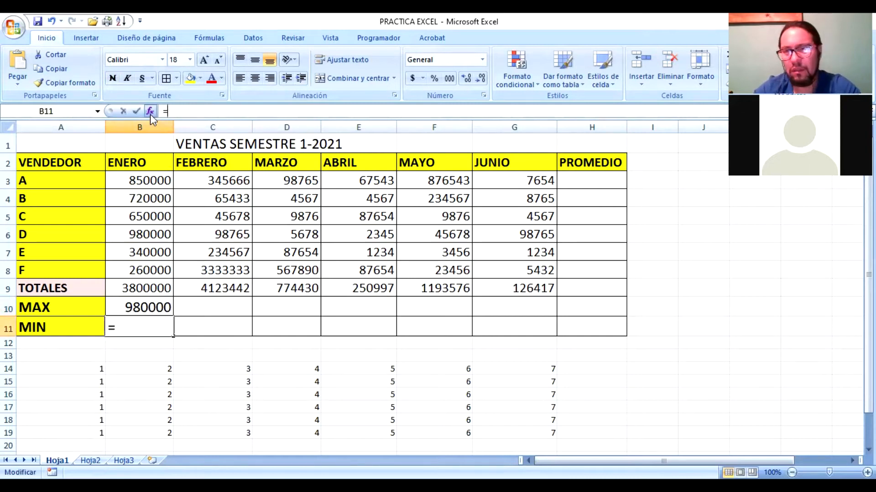
left_click(387, 139)
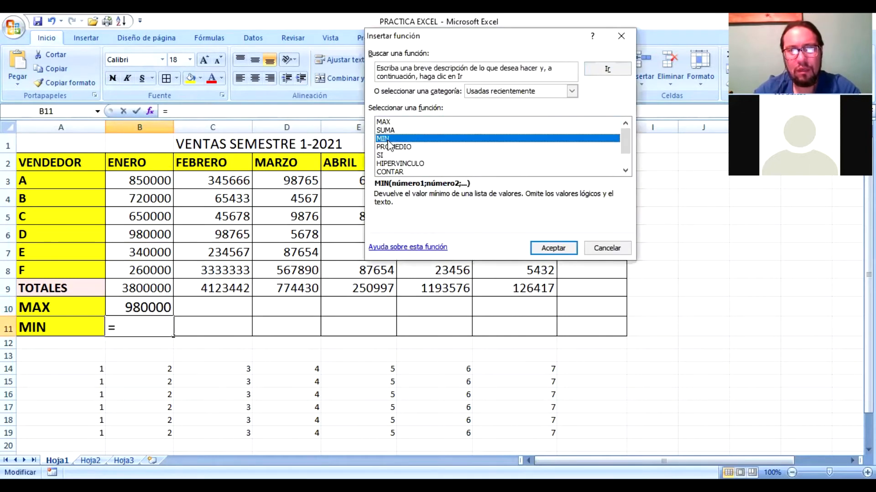
left_click(553, 248)
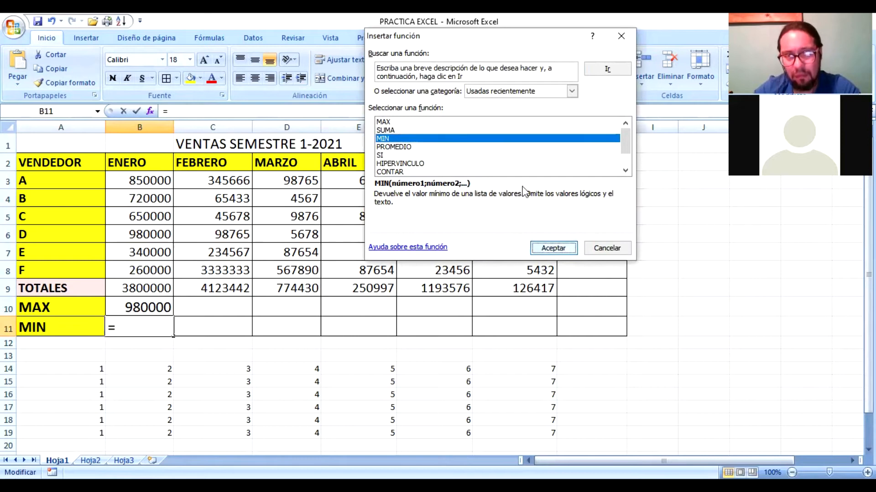
left_click(518, 84)
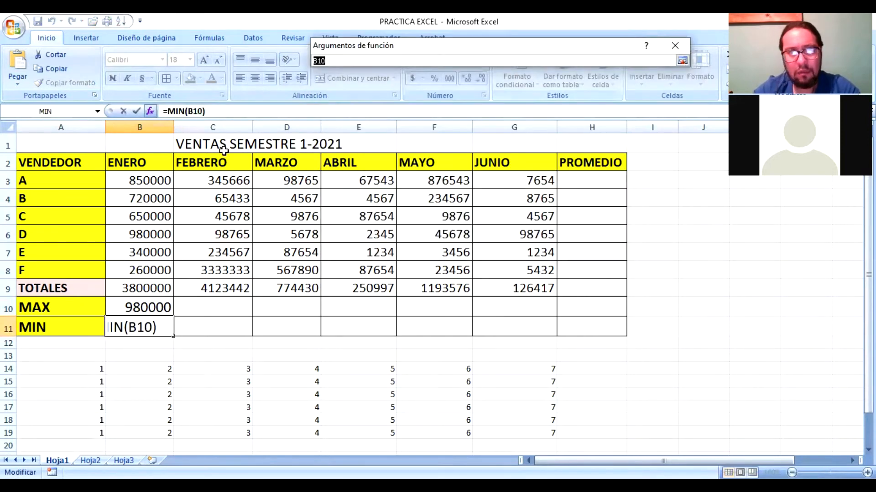
left_click_drag(152, 178, 142, 197)
left_click_drag(140, 271, 138, 278)
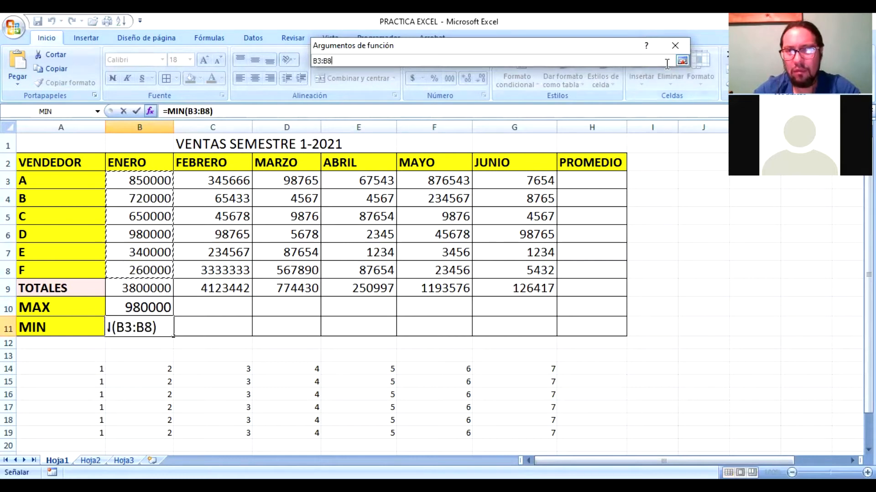
left_click(682, 61)
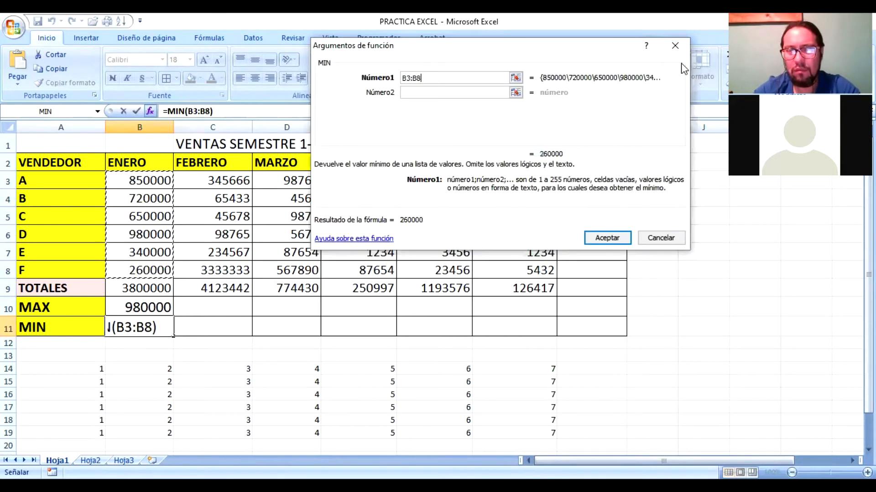
left_click(598, 237)
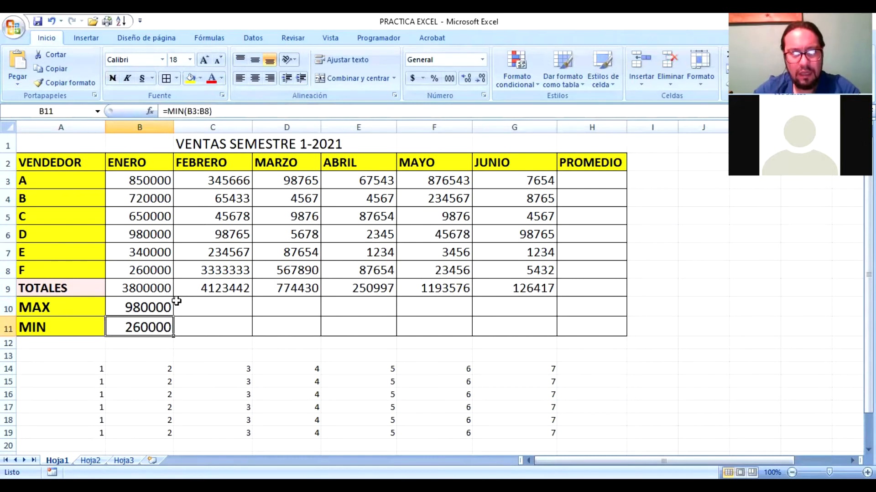
Step: Copy the MAX formula from B10 across the remaining months to G10 with the fill handle
left_click(154, 300)
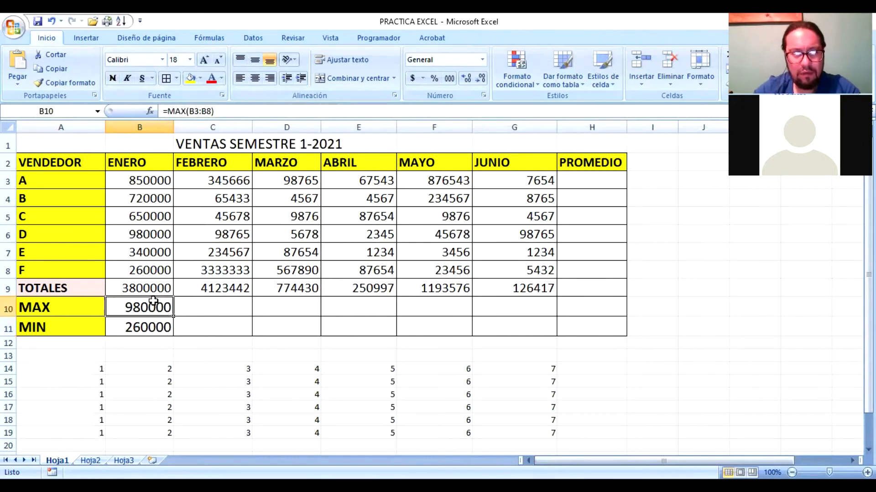
left_click(140, 326)
left_click(141, 307)
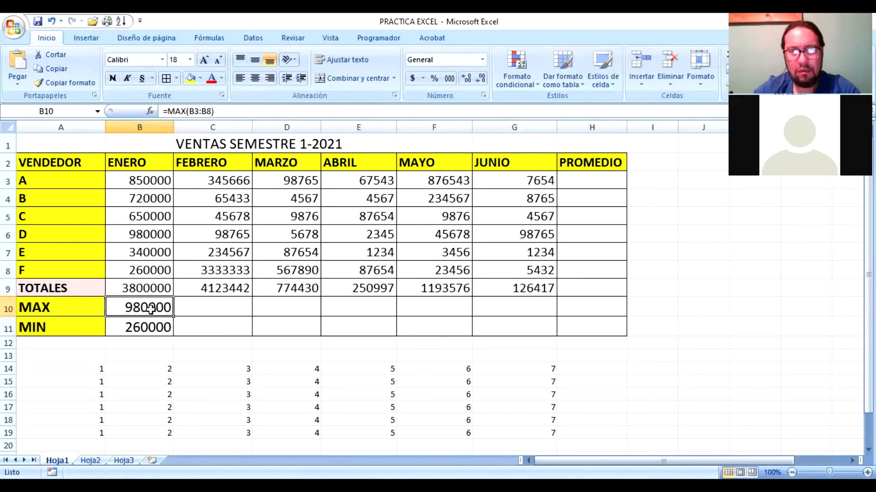
left_click_drag(174, 316, 568, 312)
Step: Copy the MIN formula from B11 across the remaining months to G11 with the fill handle
left_click(156, 328)
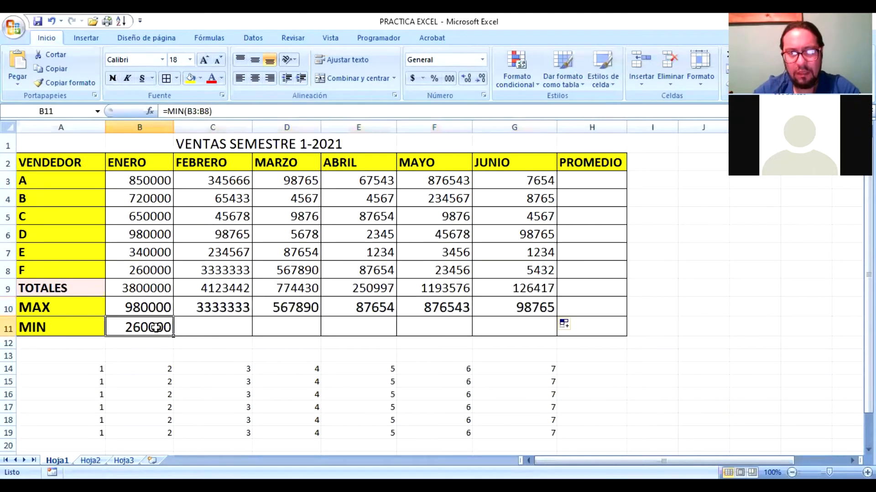
left_click_drag(173, 338, 549, 329)
left_click(599, 372)
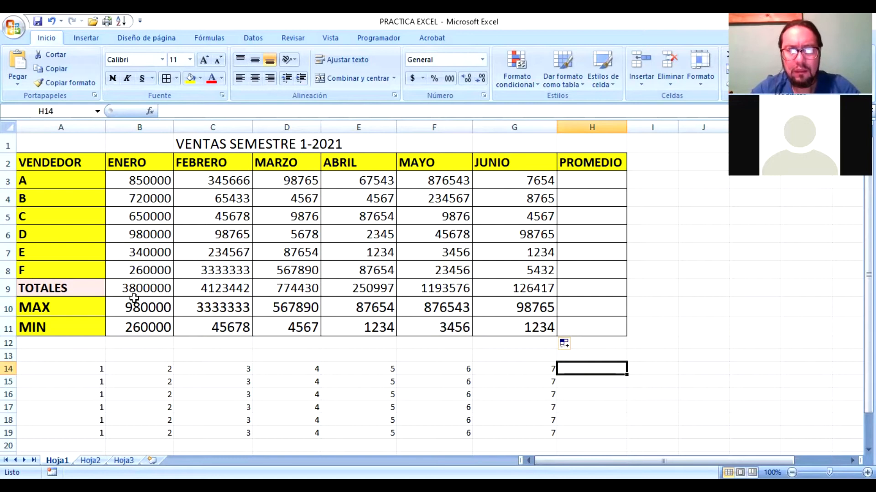
left_click(117, 305)
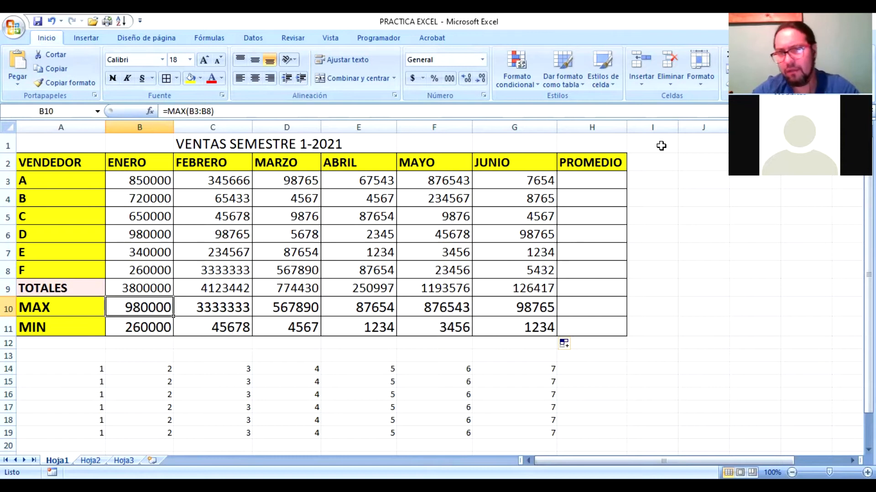
Step: Insert the PROMEDIO function in H3 over vendor A's monthly sales, B3:G3
left_click(580, 181)
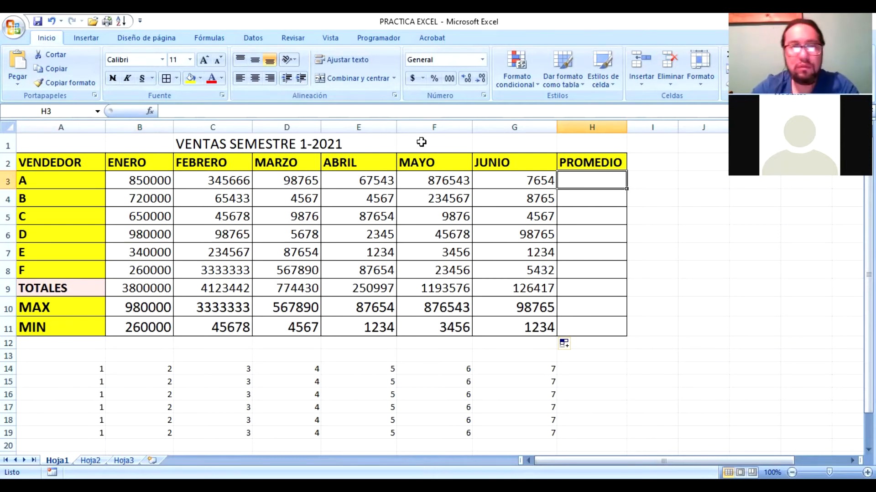
left_click(151, 111)
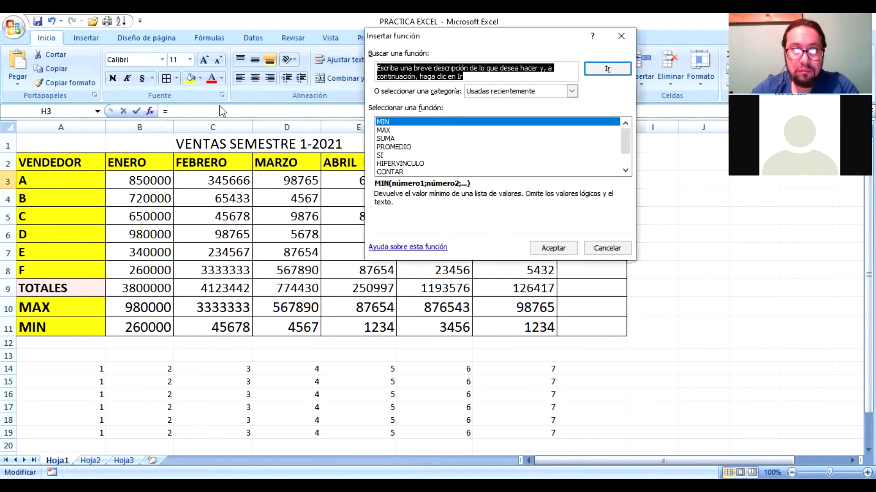
left_click(620, 36)
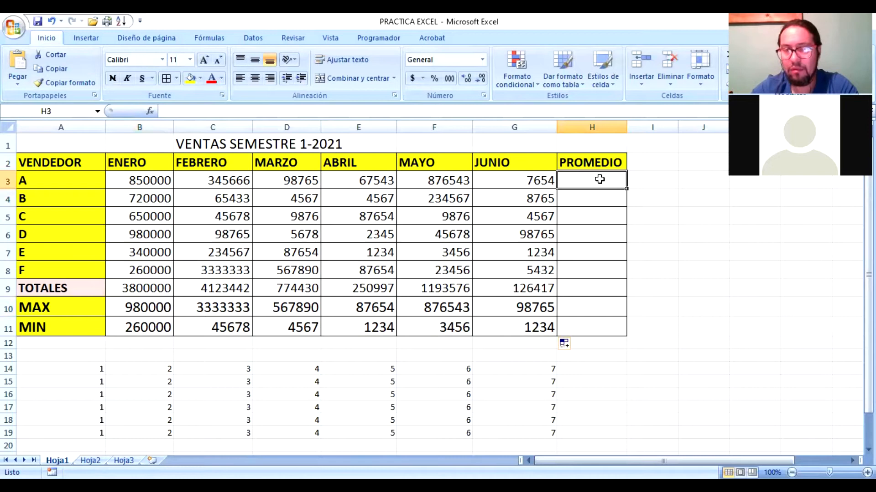
left_click(149, 114)
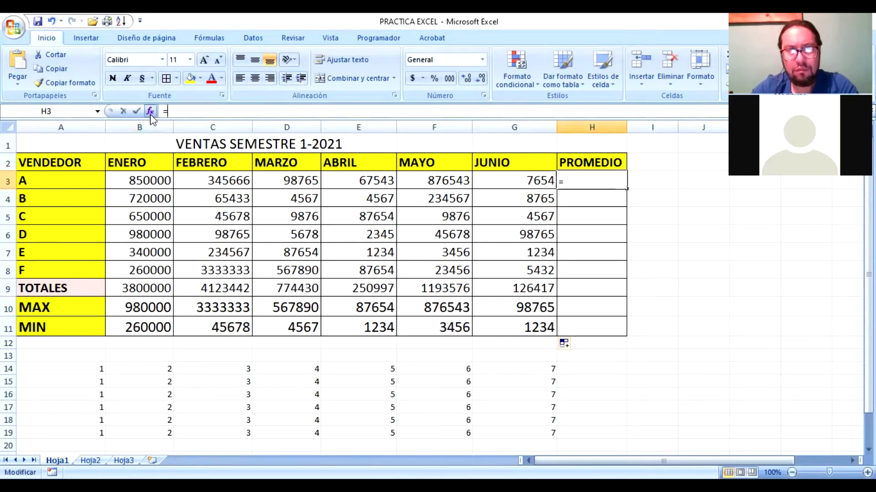
left_click(388, 148)
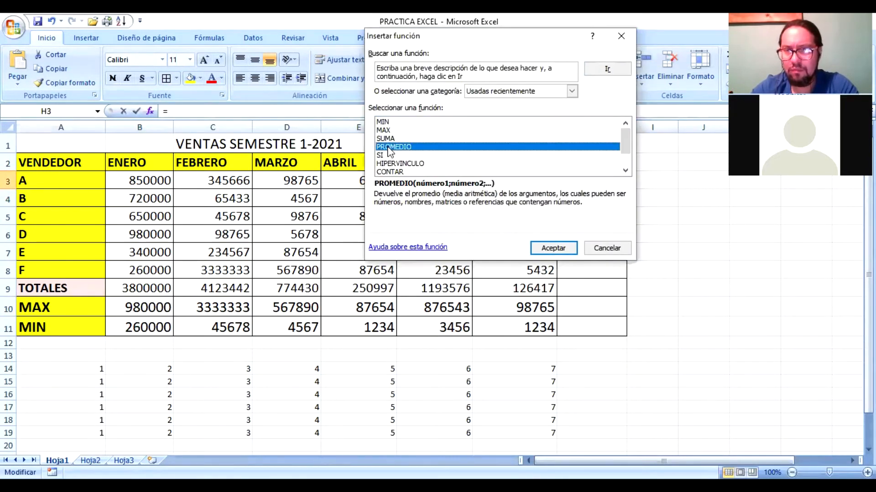
left_click(547, 252)
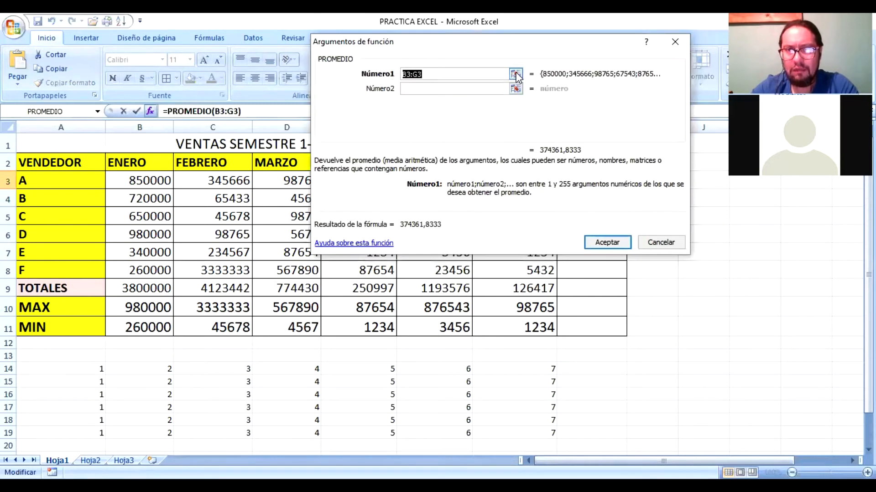
left_click(520, 72)
left_click_drag(152, 173, 207, 187)
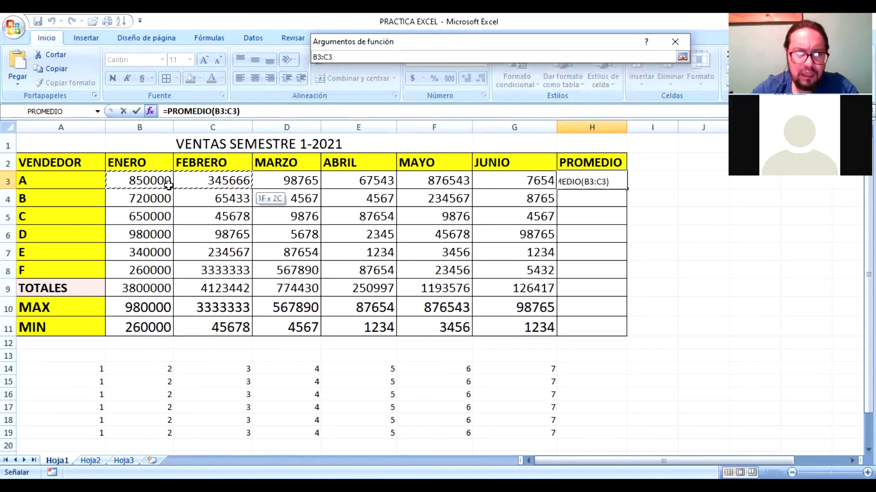
left_click_drag(262, 184, 499, 181)
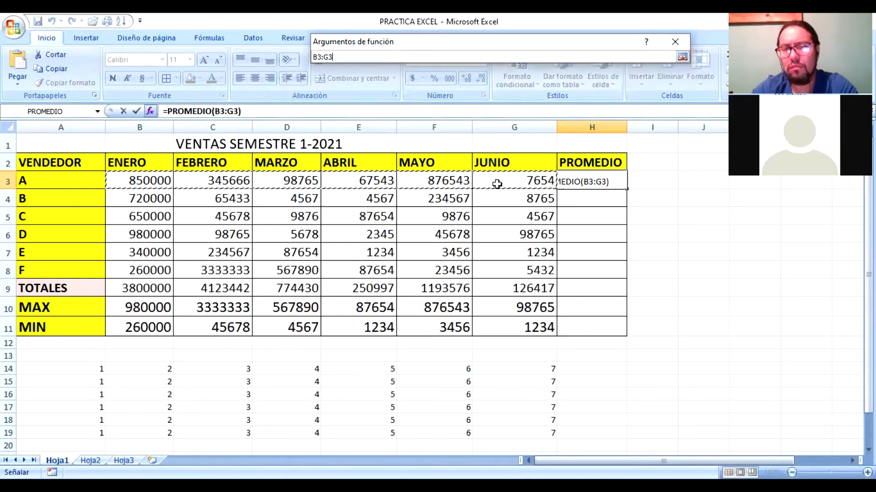
left_click(686, 59)
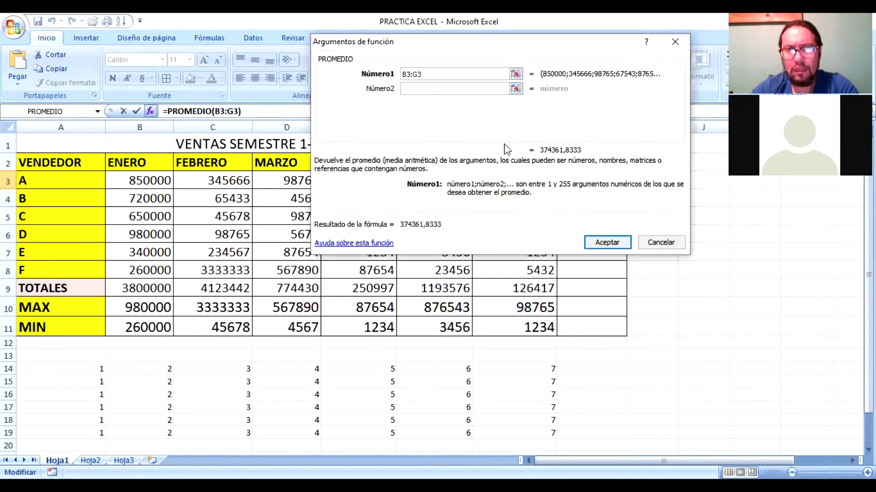
left_click(602, 241)
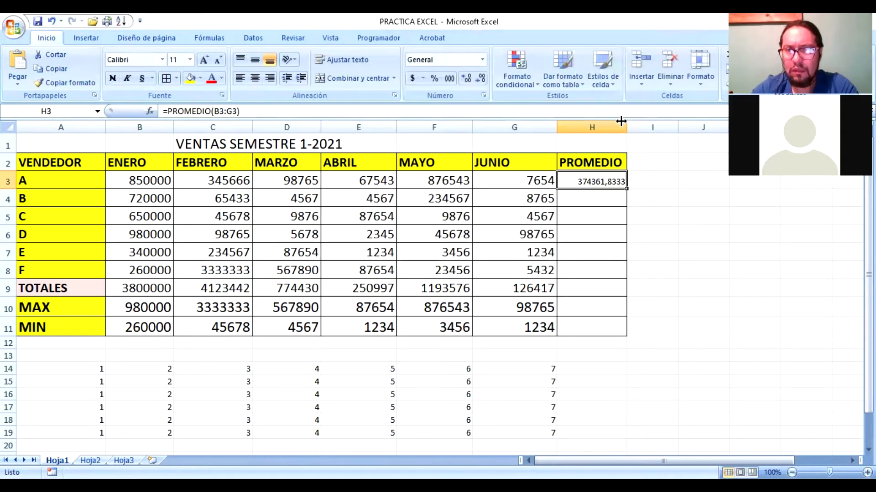
Step: Widen the PROMEDIO column H and set the font size of vendor A's average in H3 to 16
left_click_drag(653, 127, 657, 127)
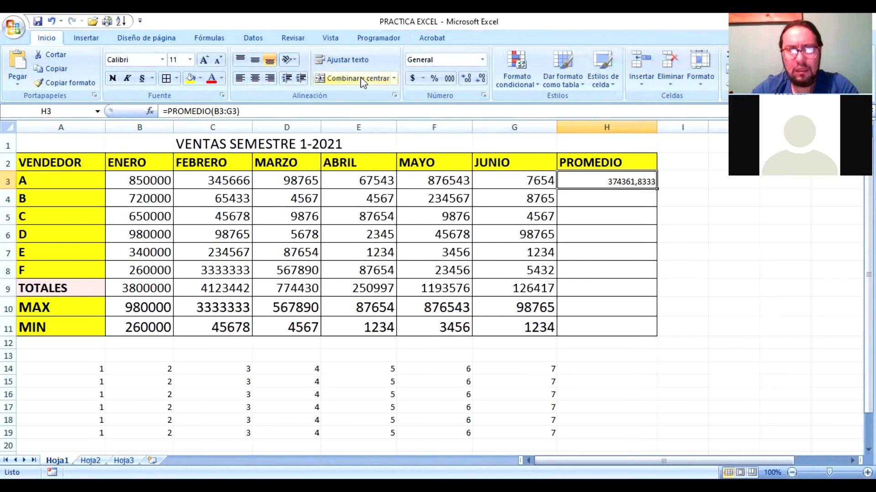
left_click(191, 60)
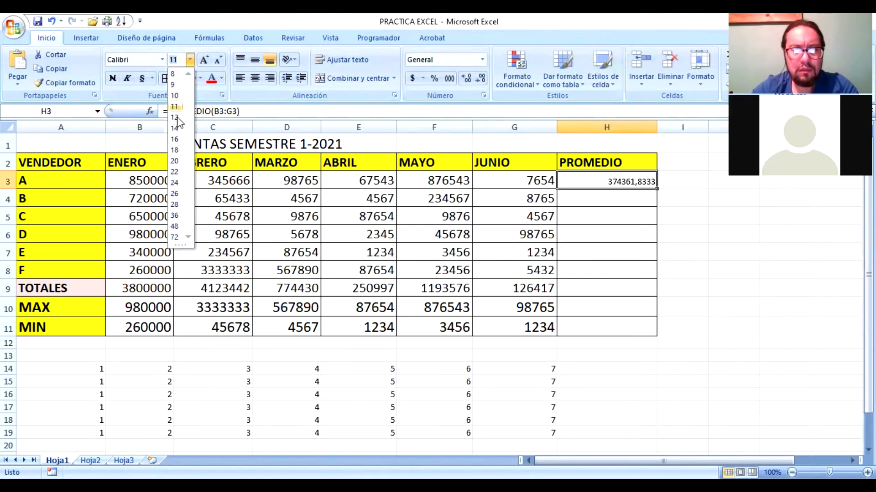
left_click(178, 141)
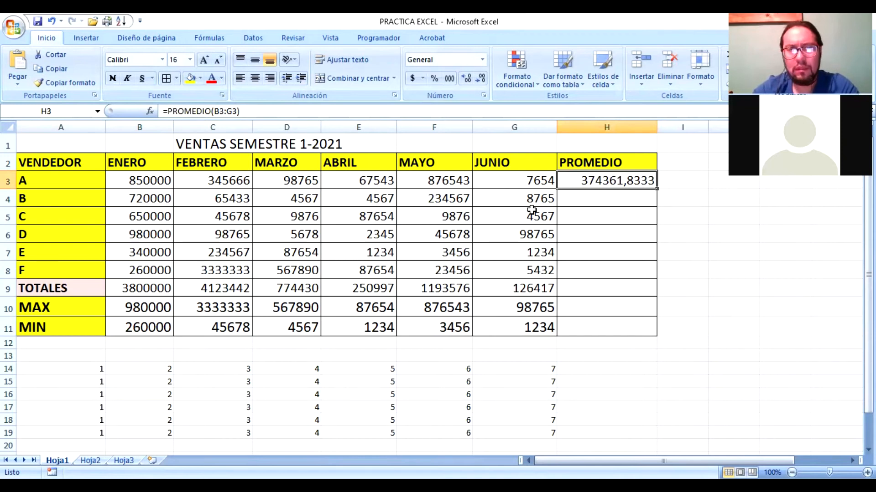
Step: Reduce the decimals of vendor A's average in H3 until it is shown as a whole number
left_click(483, 81)
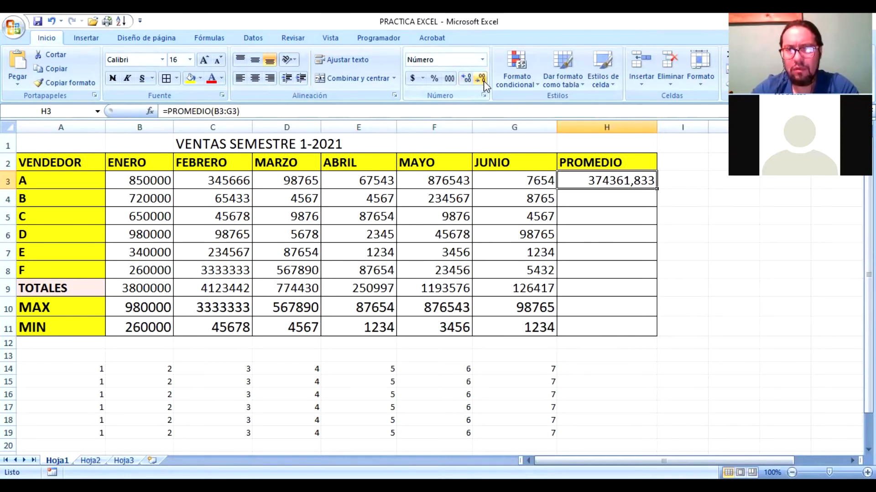
left_click(484, 81)
left_click(484, 81)
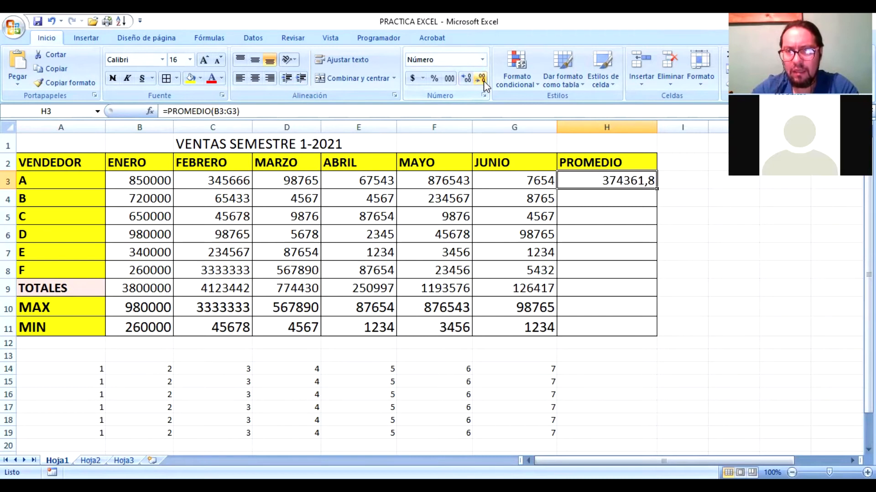
left_click(483, 81)
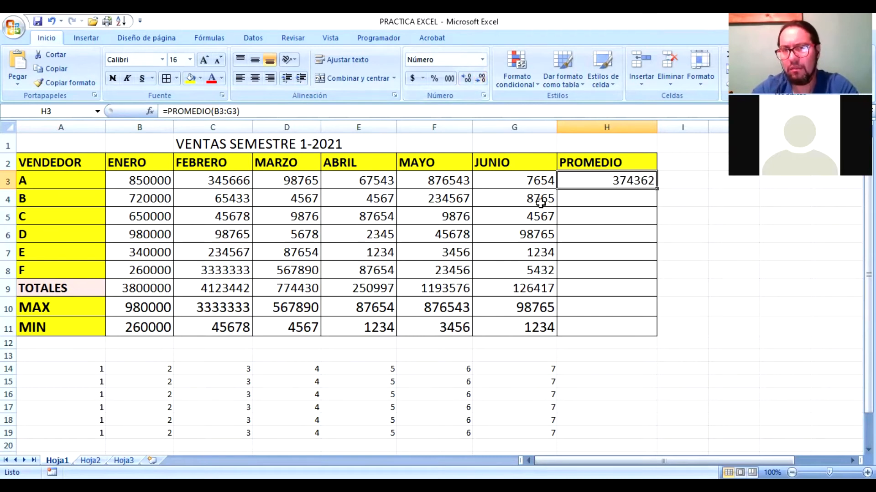
Step: Insert the PROMEDIO function in H4 over vendor B's monthly sales, B4:G4
left_click(589, 198)
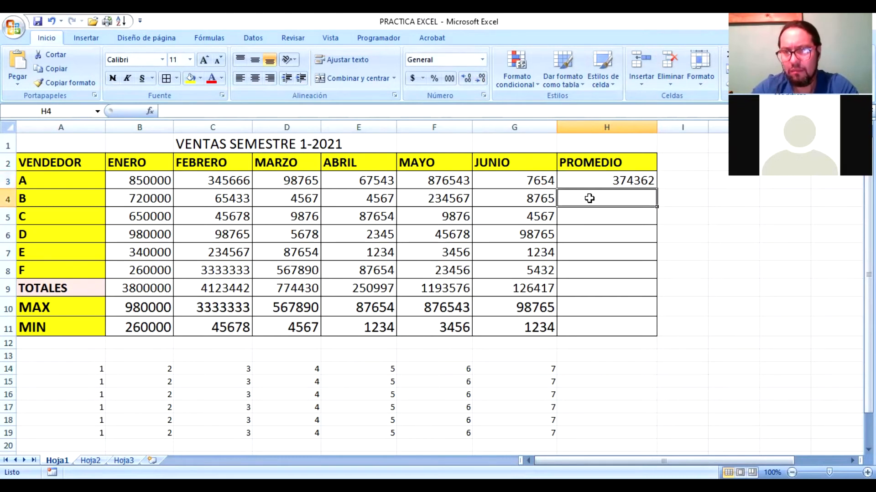
left_click(151, 111)
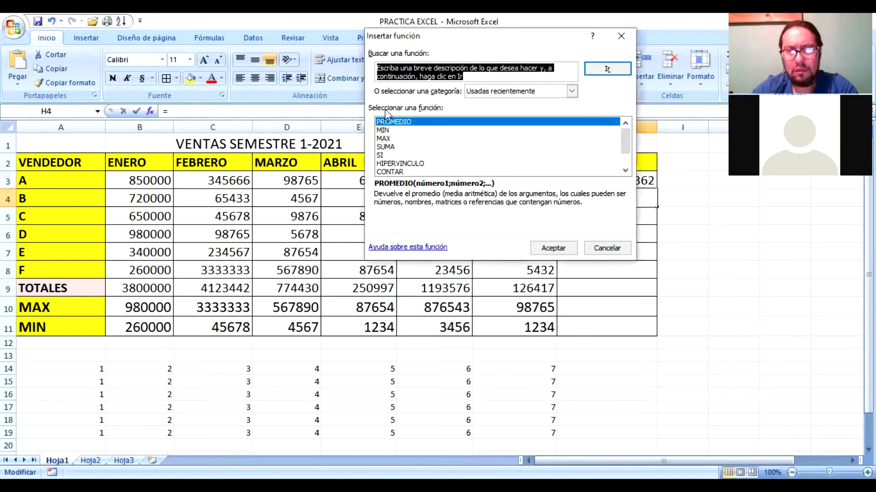
left_click(407, 122)
left_click(563, 247)
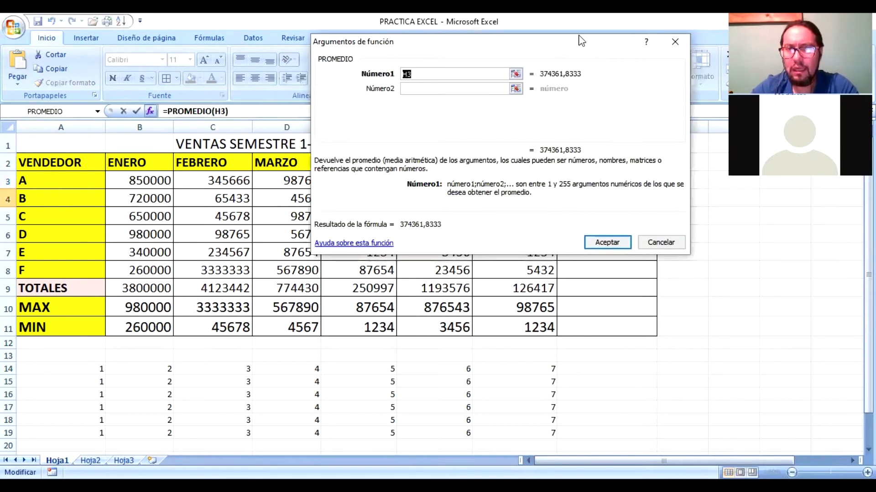
left_click(554, 63)
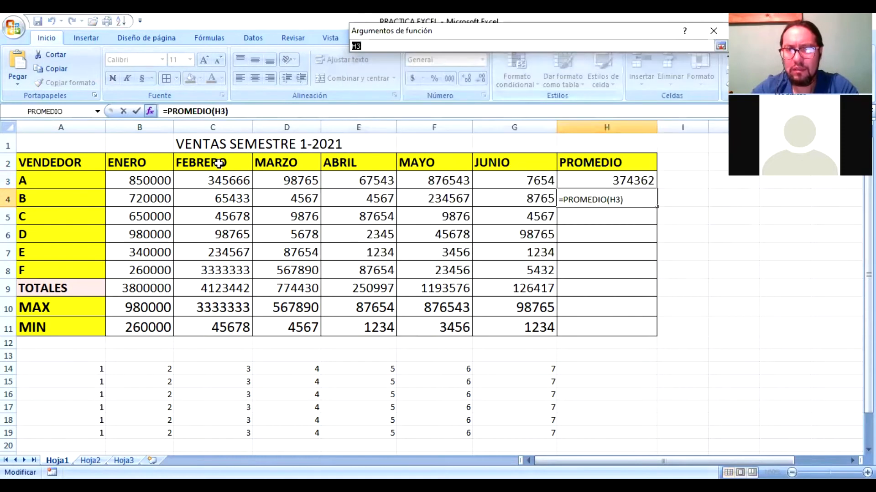
left_click_drag(140, 194, 525, 199)
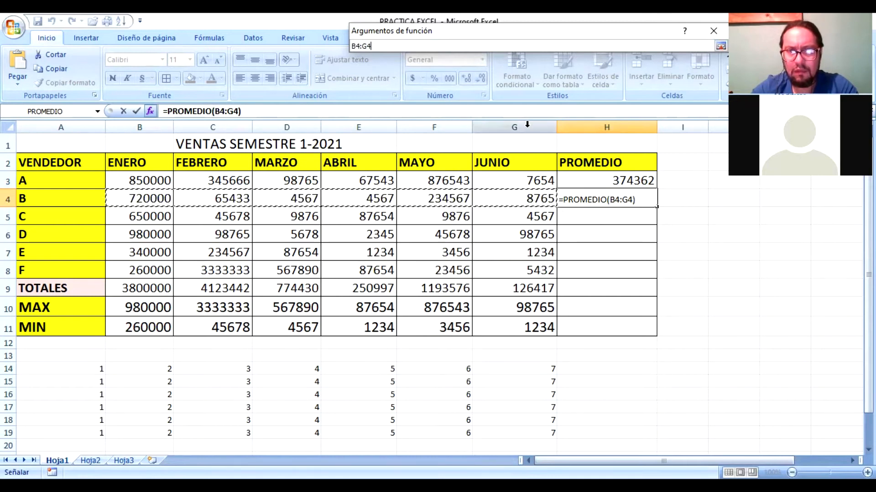
left_click(721, 47)
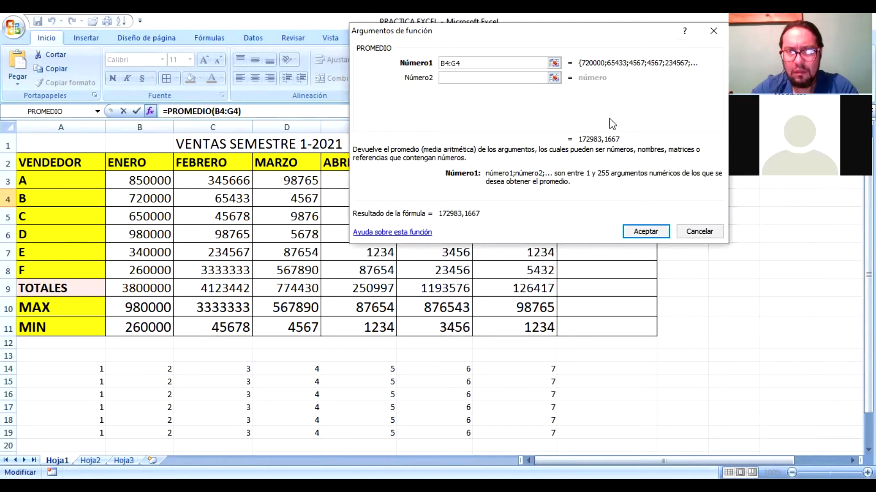
left_click(645, 231)
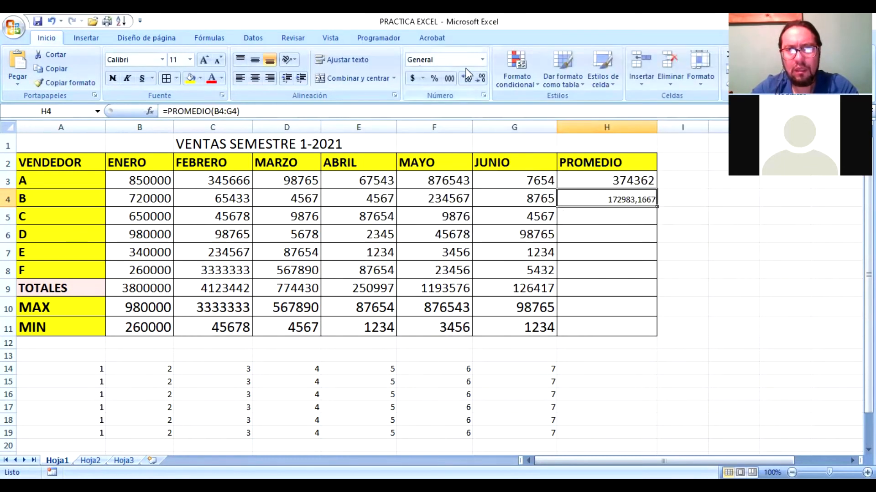
Step: Remove all decimals from vendor B's average in H4
left_click(482, 79)
left_click(481, 79)
left_click(481, 78)
left_click(482, 78)
Step: Set the font size of the PROMEDIO column cells, H3:H11, to 16
left_click_drag(584, 179, 599, 327)
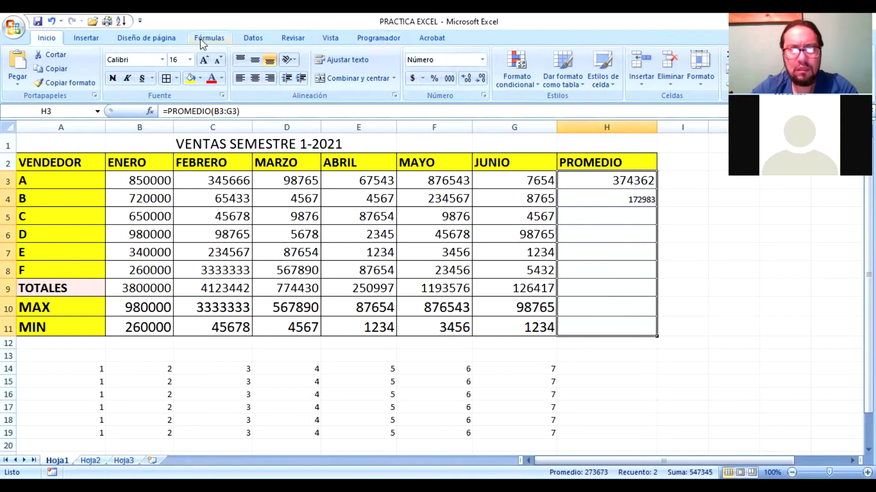
left_click(190, 59)
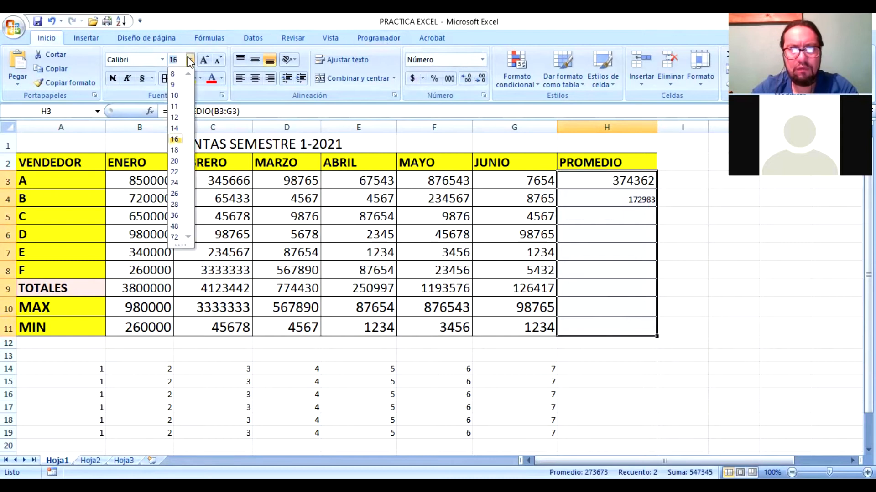
left_click(179, 141)
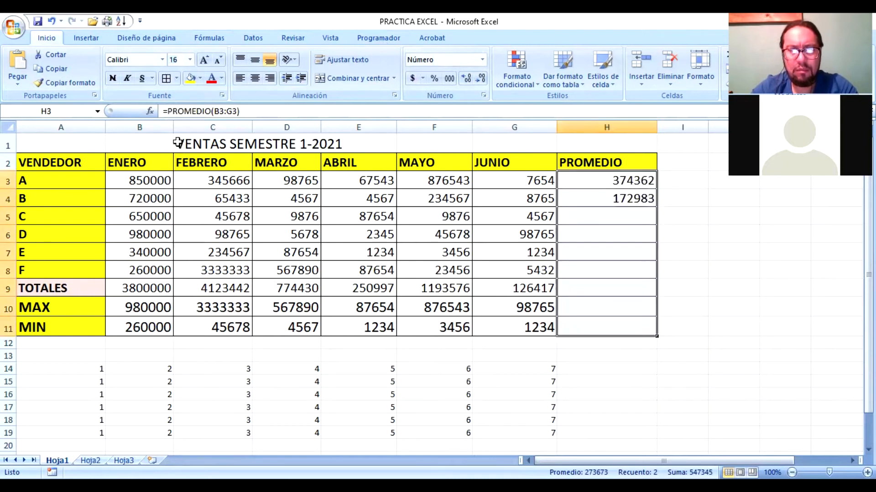
Step: Copy the PROMEDIO formula from H4 down to H9 with the fill handle and check the formulas in H4:H7
left_click(634, 216)
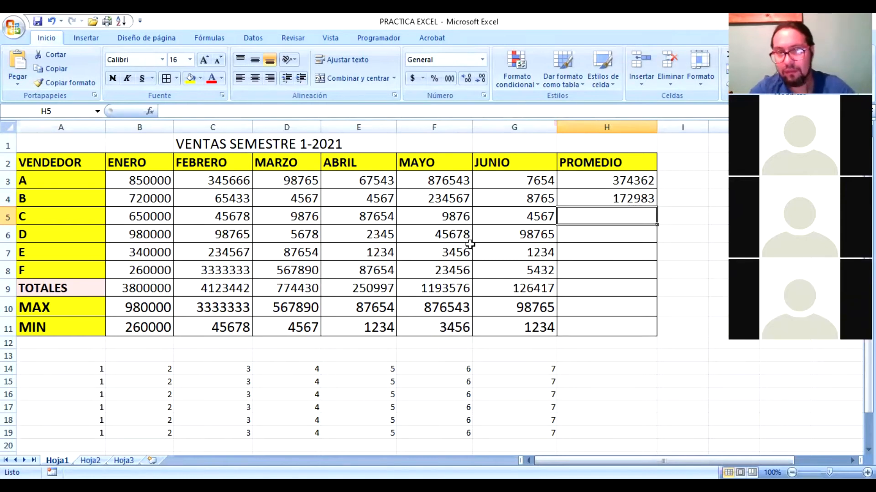
left_click(642, 199)
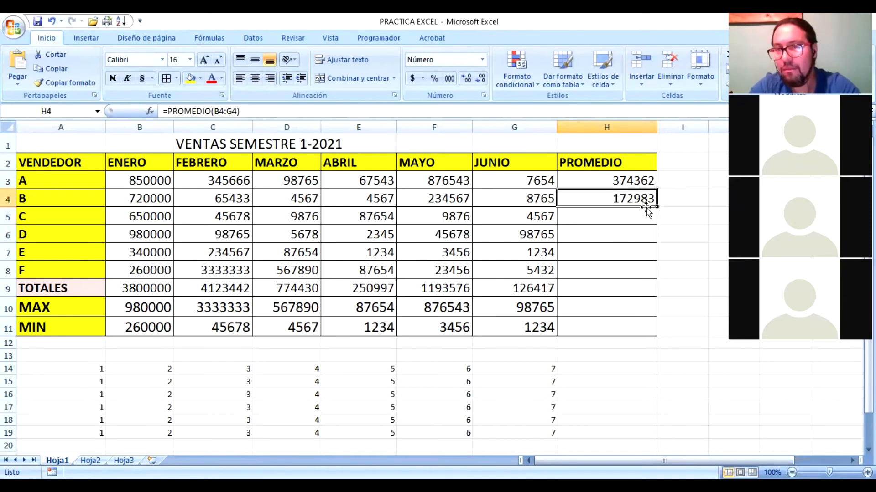
left_click_drag(658, 207, 643, 296)
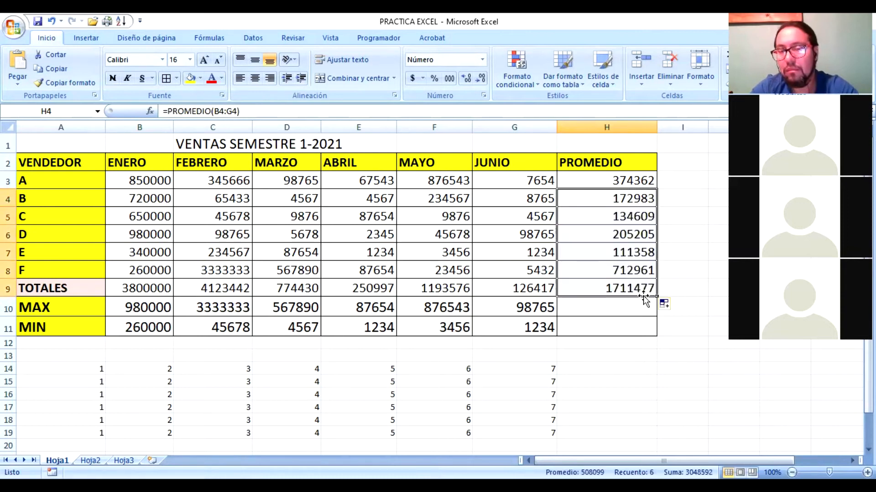
left_click(671, 251)
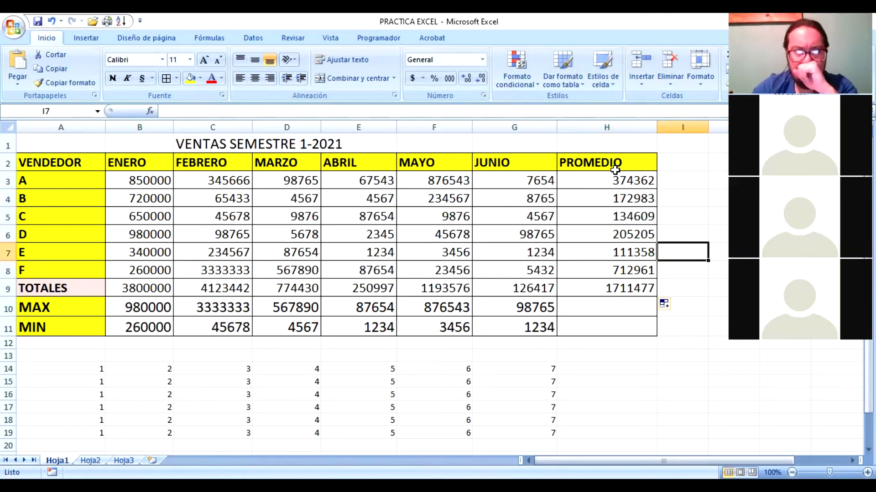
left_click(614, 199)
left_click(632, 218)
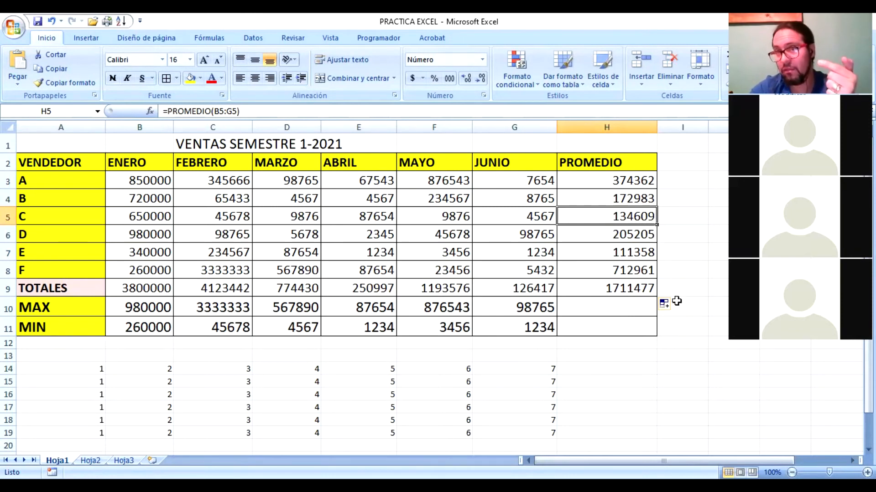
left_click(617, 236)
left_click(615, 251)
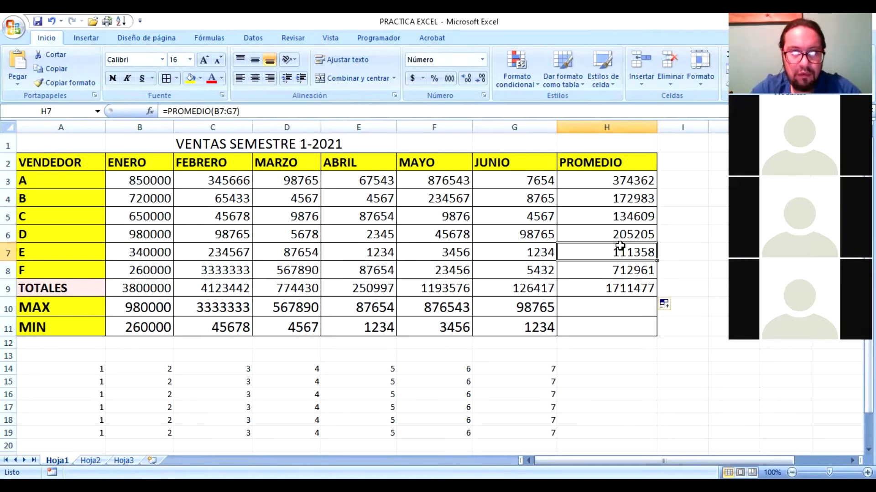
Step: Check the PROMEDIO formulas of vendor F and the TOTALES row in H8 and H9
left_click(617, 268)
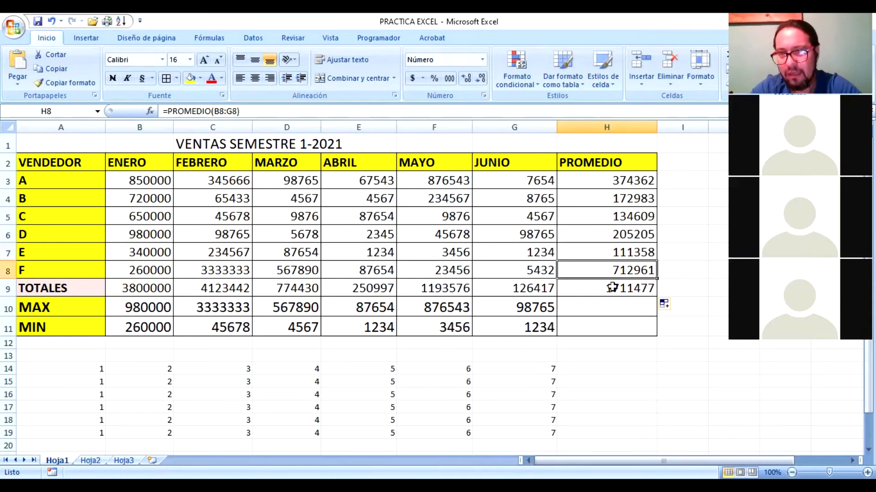
left_click(613, 286)
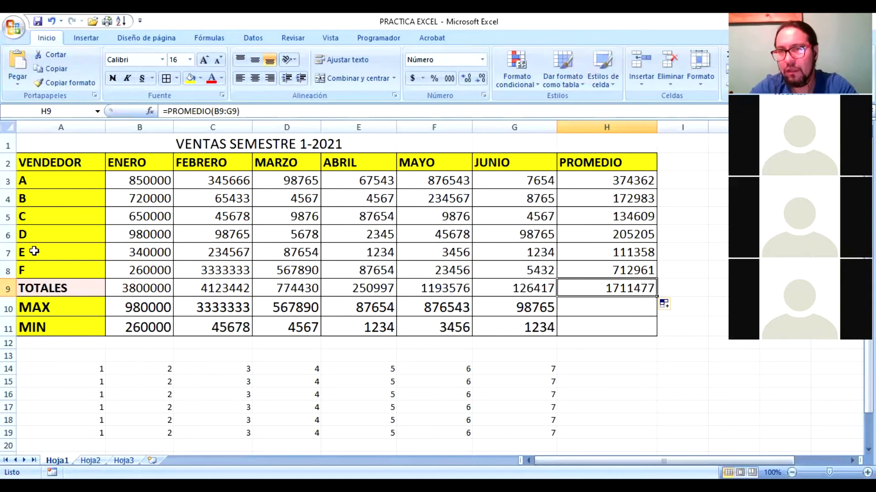
Step: Insert a 3-D clustered column chart of the ENERO sales, B2:B8, and shift it slightly over the table
left_click(124, 159)
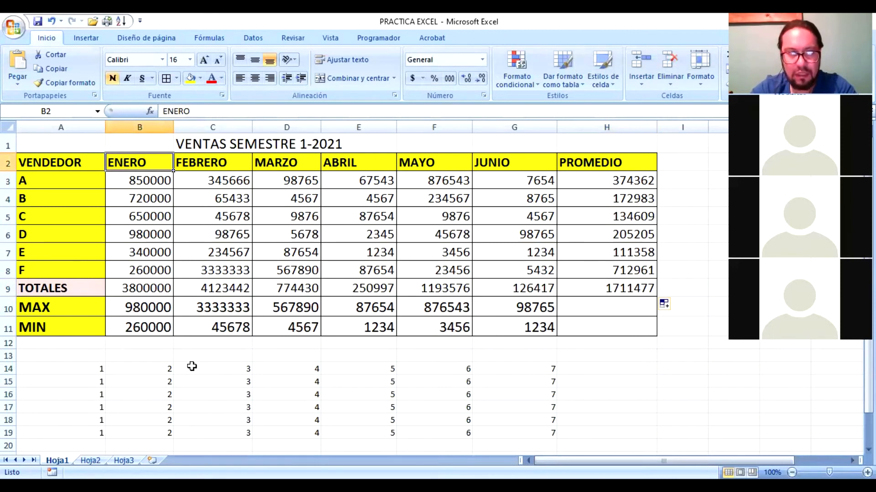
left_click_drag(129, 157, 132, 266)
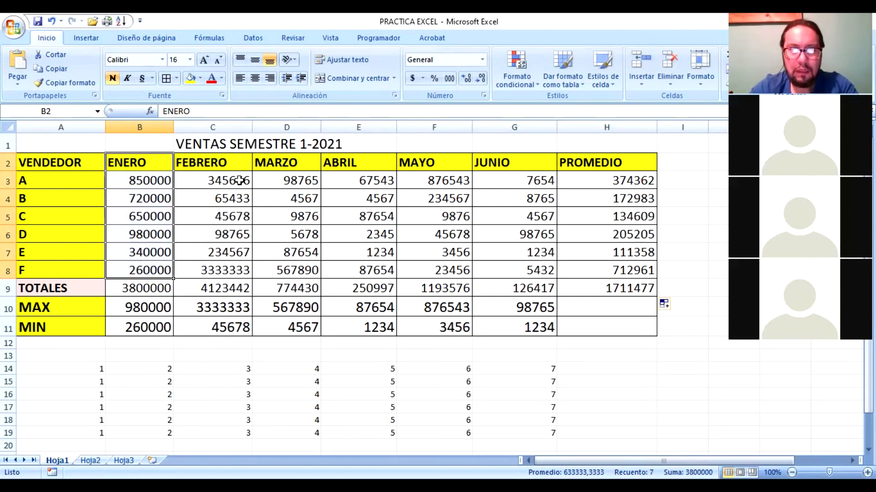
left_click(94, 33)
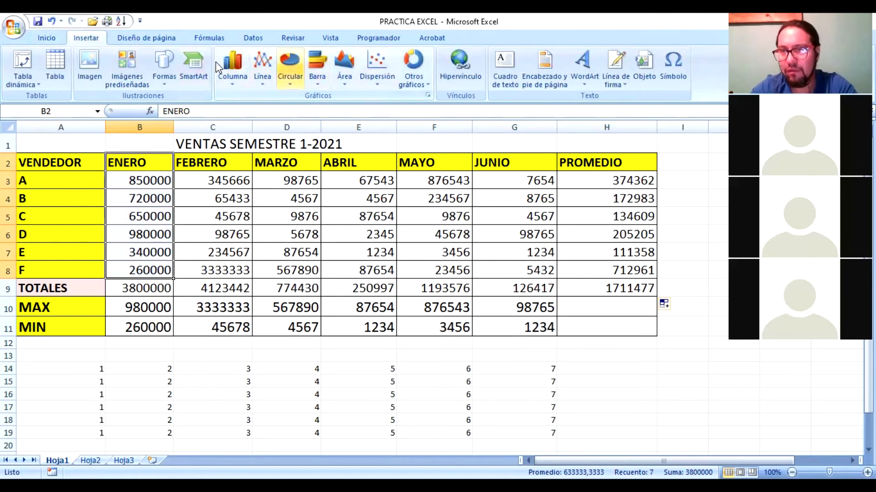
left_click(236, 81)
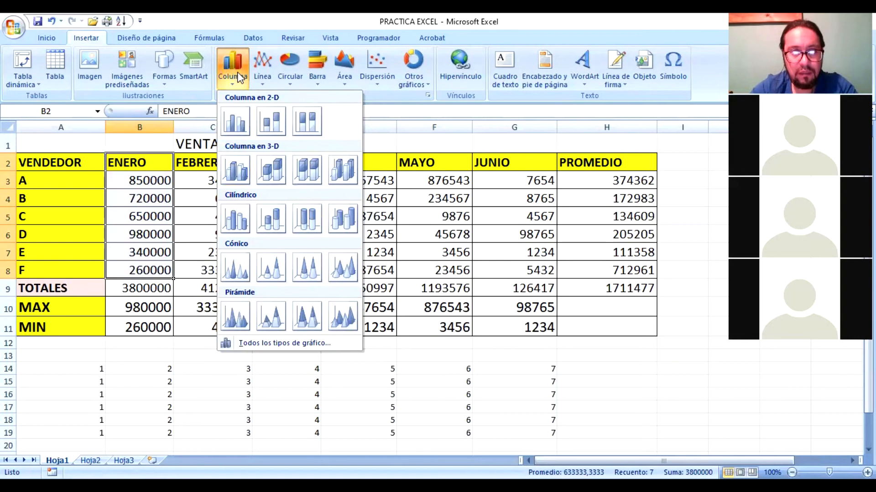
left_click(237, 171)
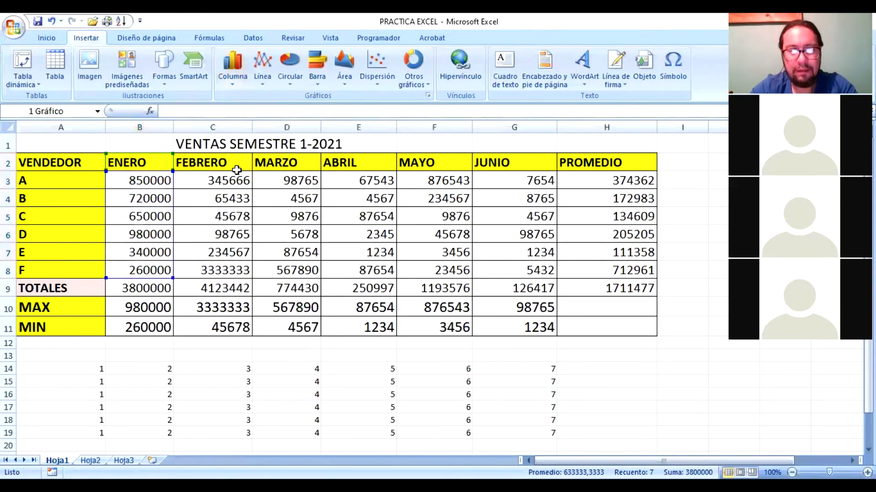
left_click_drag(508, 231, 491, 183)
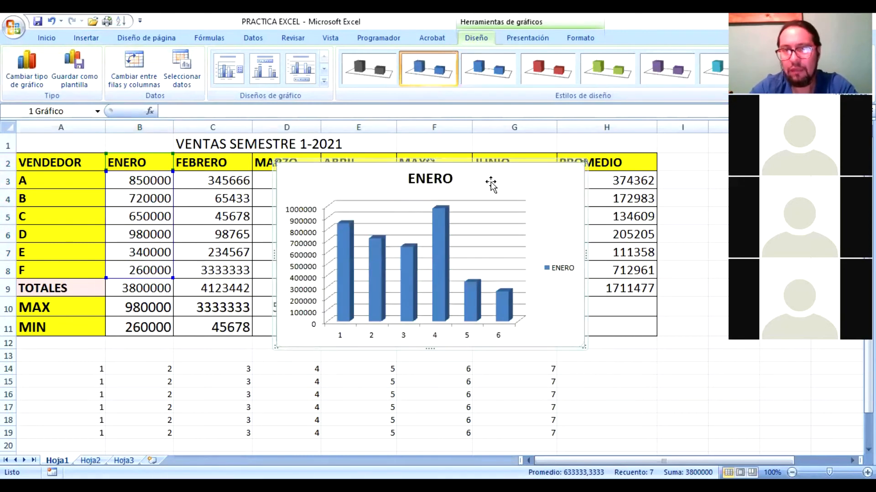
Step: Try the red, green and purple styles on the ENERO chart, apply the aqua style and reposition the chart slightly
left_click(546, 71)
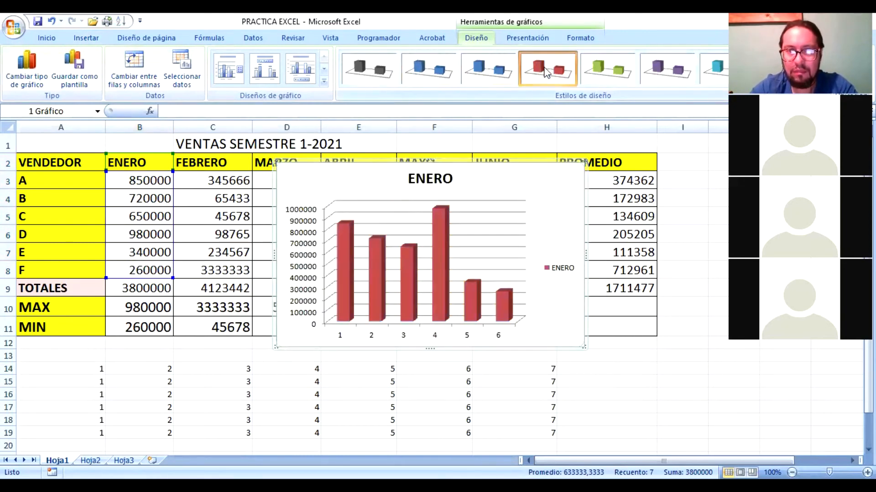
left_click(606, 71)
left_click(667, 71)
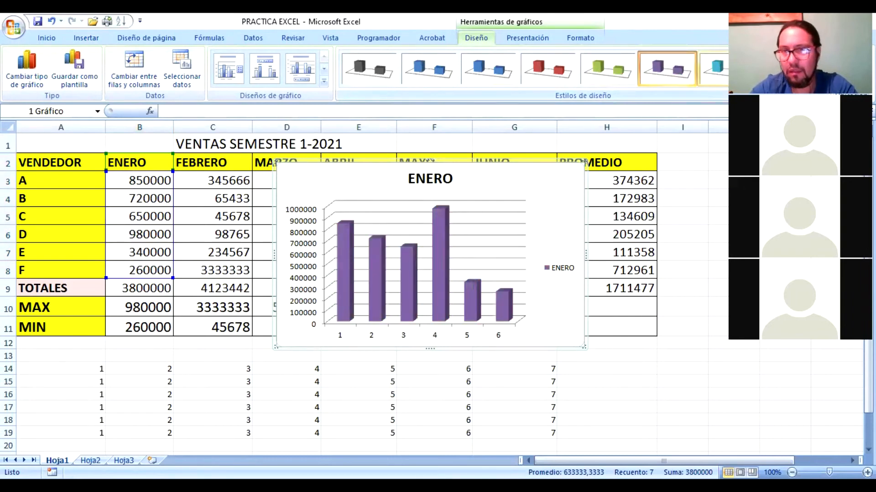
left_click(713, 68)
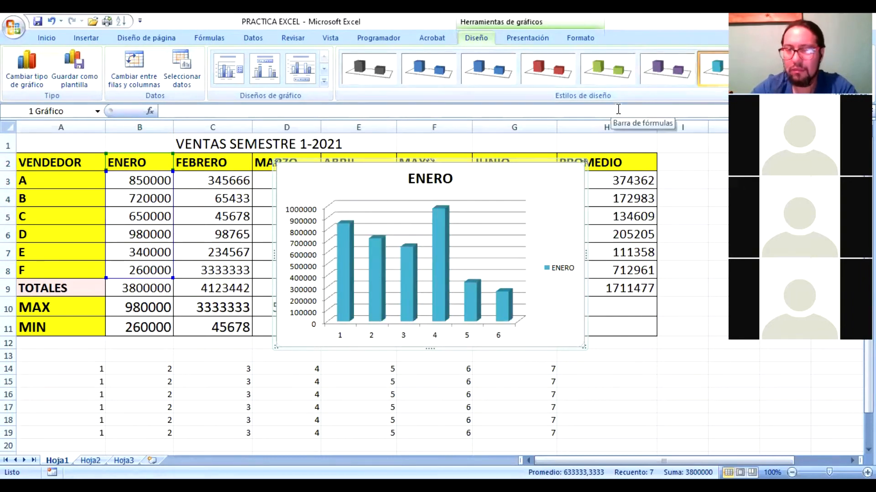
left_click_drag(497, 184, 475, 173)
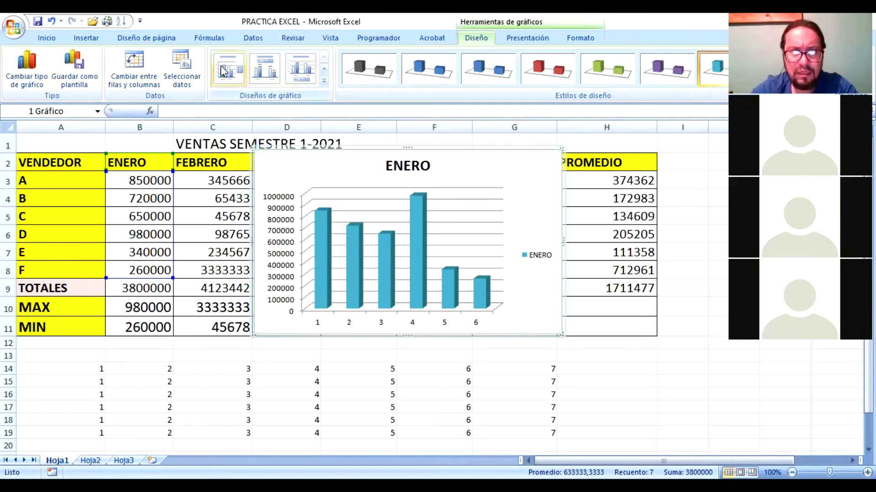
Step: Apply the chart layout with data labels above the columns, no title and the legend below to the ENERO chart
left_click(324, 82)
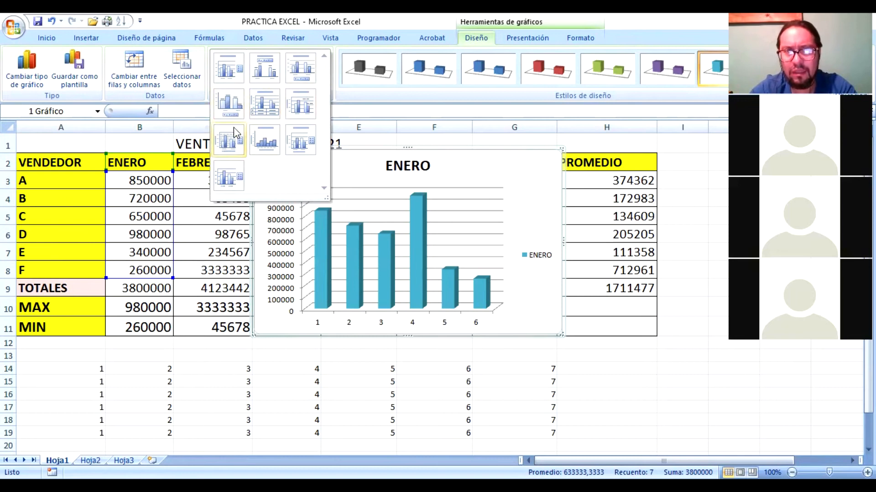
left_click(232, 104)
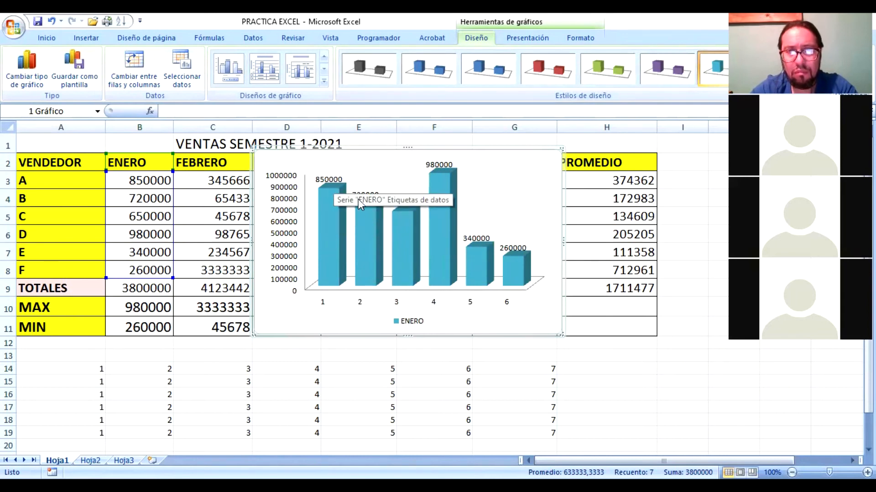
mouse_move(368, 211)
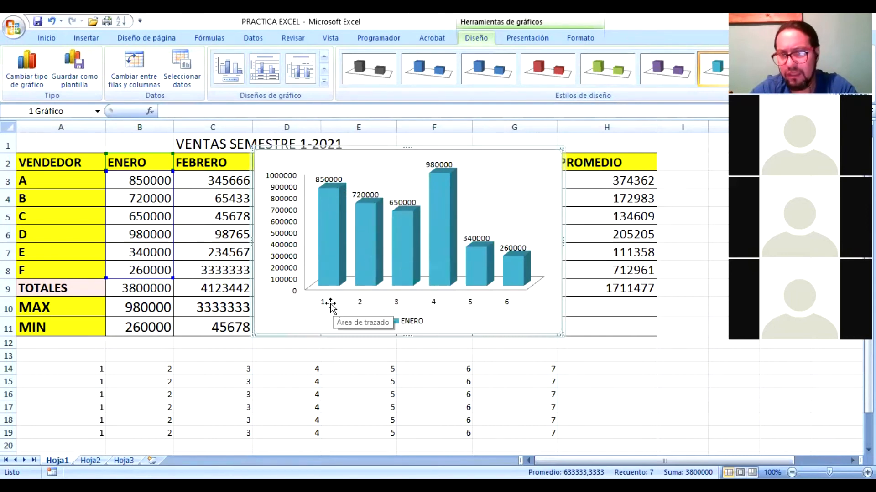
mouse_move(454, 285)
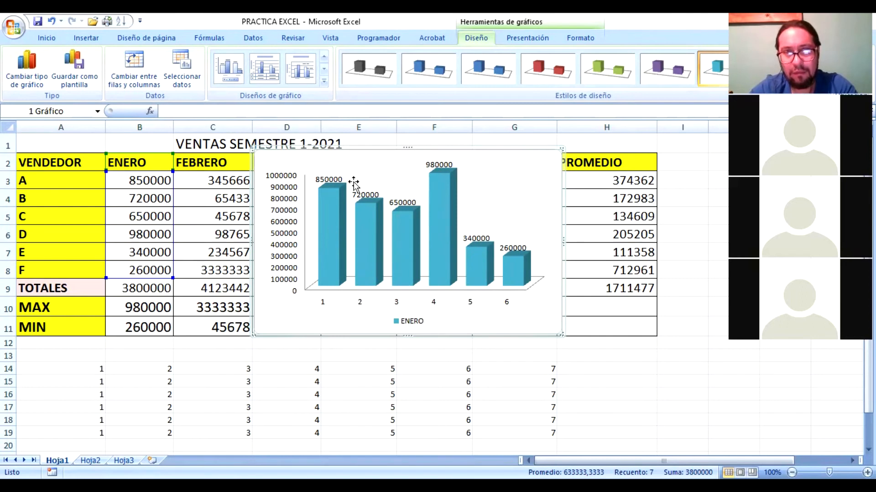
Step: Open the data source selection for the ENERO chart and move its dialog closer to the table
left_click(179, 67)
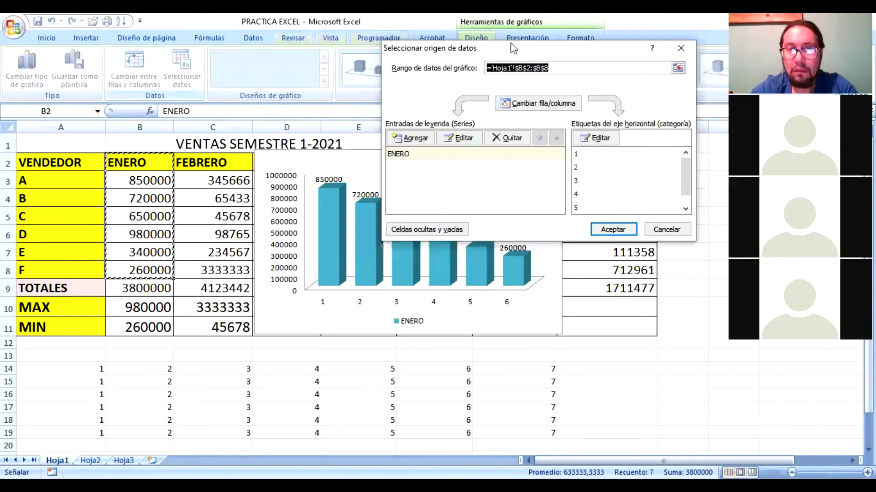
left_click_drag(512, 47, 413, 79)
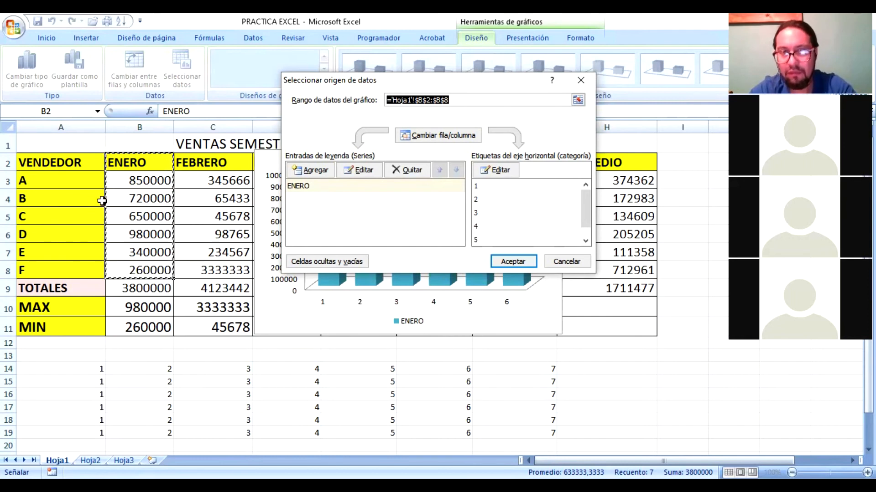
left_click(499, 172)
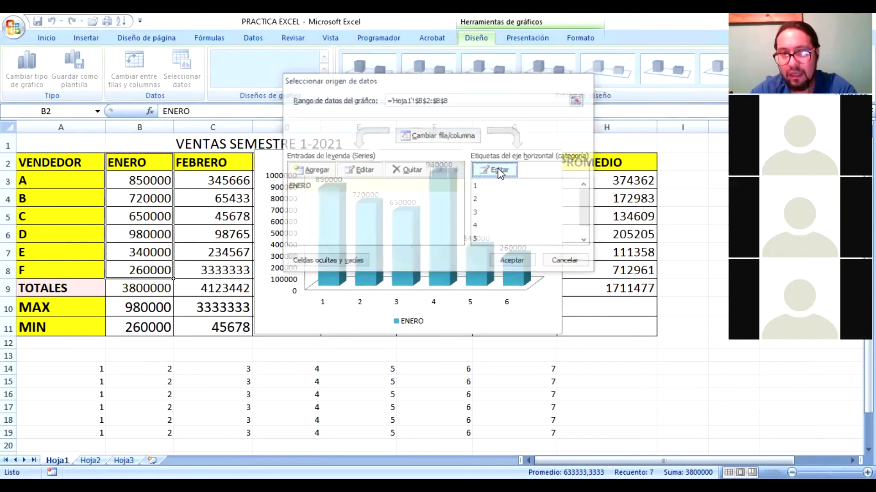
left_click(49, 182)
left_click_drag(49, 182, 47, 270)
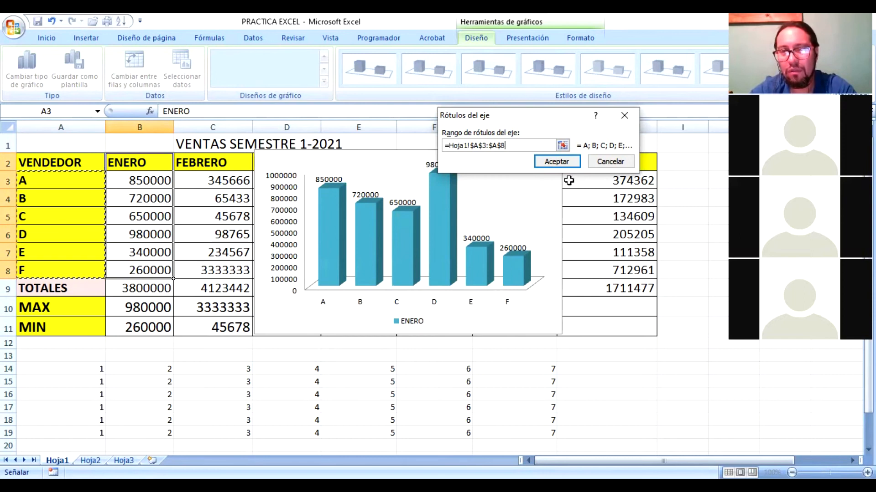
left_click(600, 163)
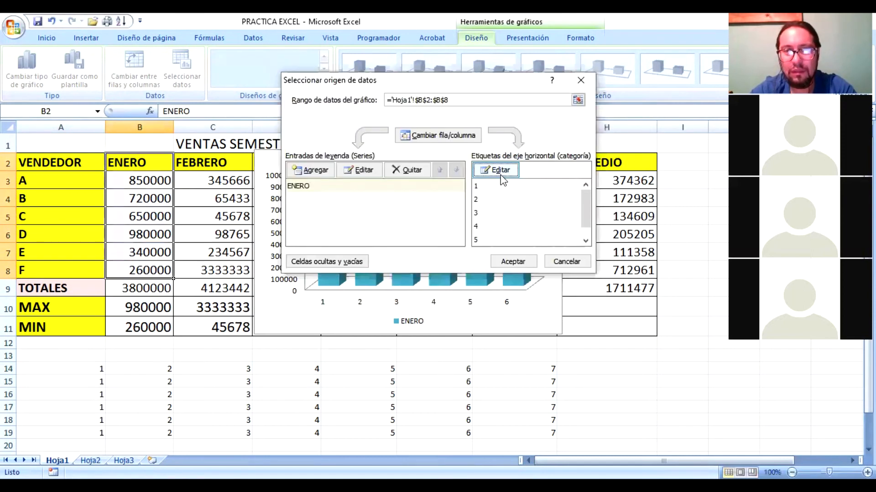
Step: Set the ENERO chart's horizontal axis labels to the vendor names in A3:A8 and accept the data source
left_click(500, 172)
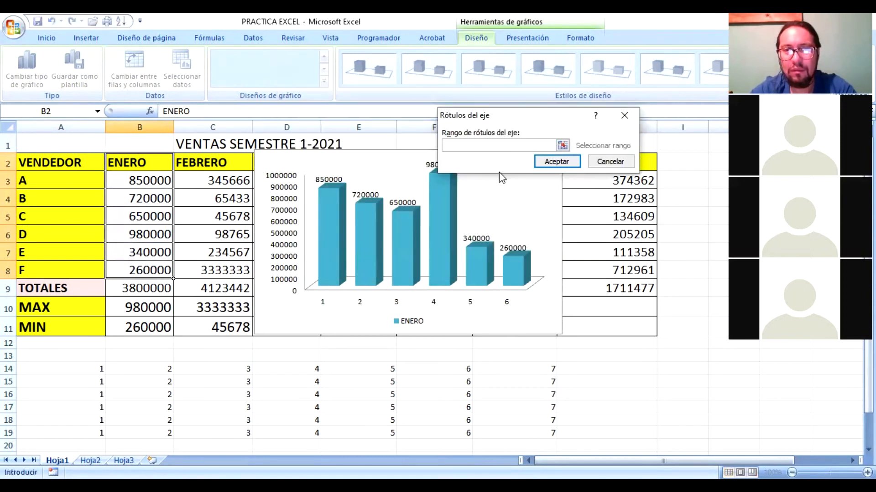
left_click(563, 146)
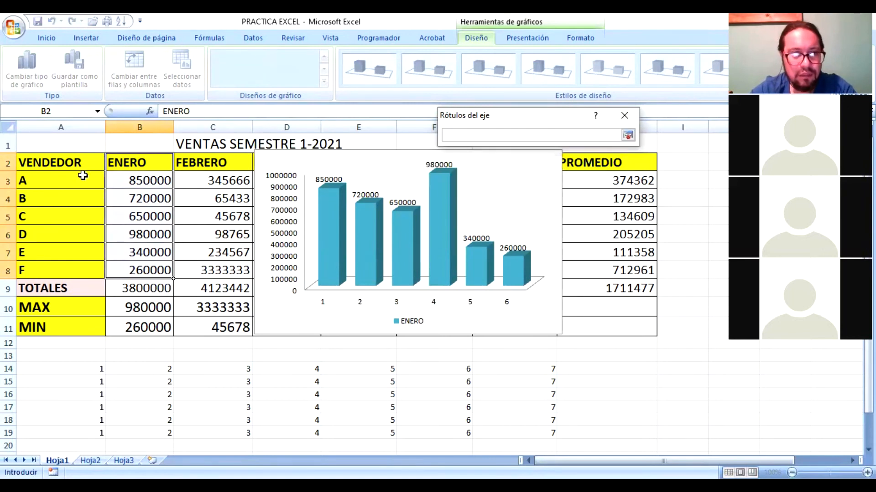
left_click(69, 185)
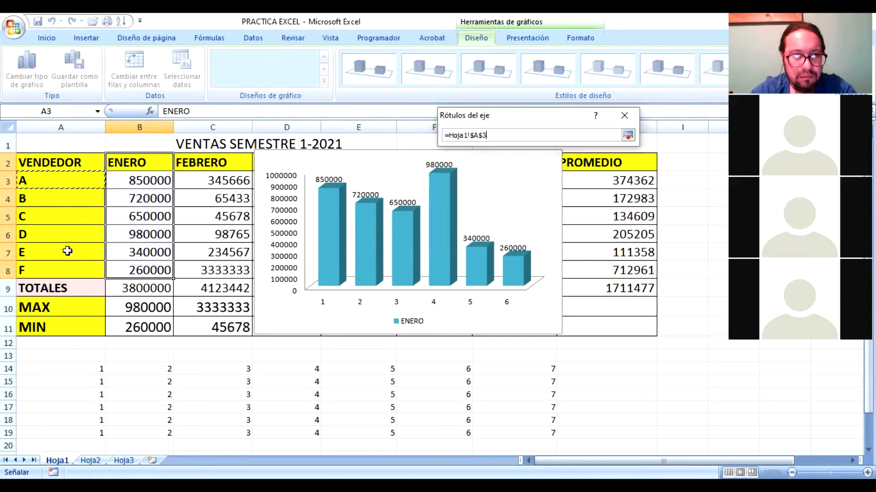
left_click(64, 268, "shift")
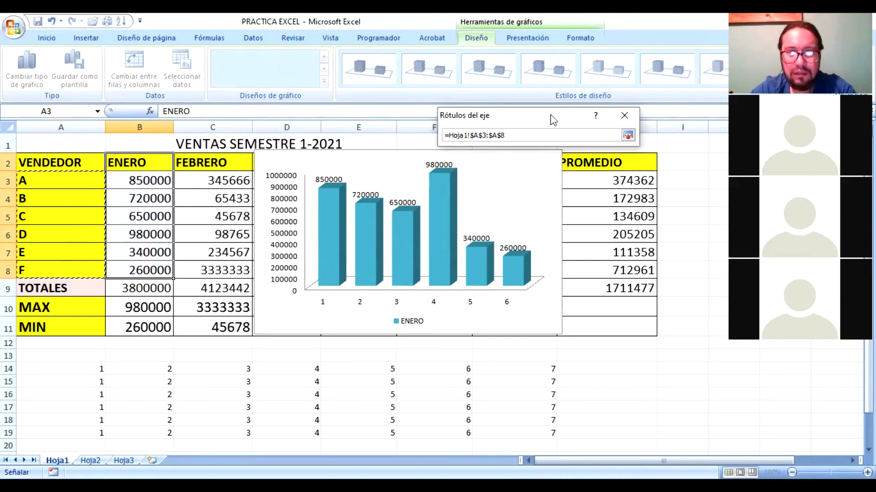
left_click(628, 135)
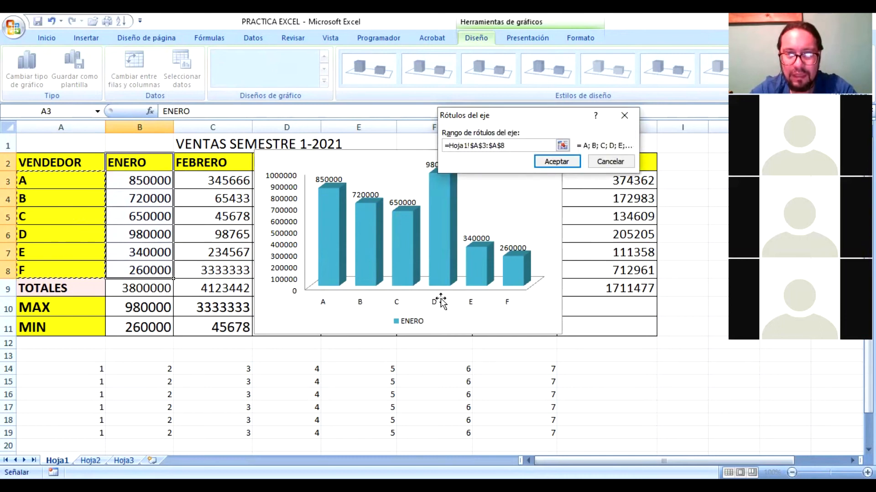
left_click(558, 161)
left_click(521, 262)
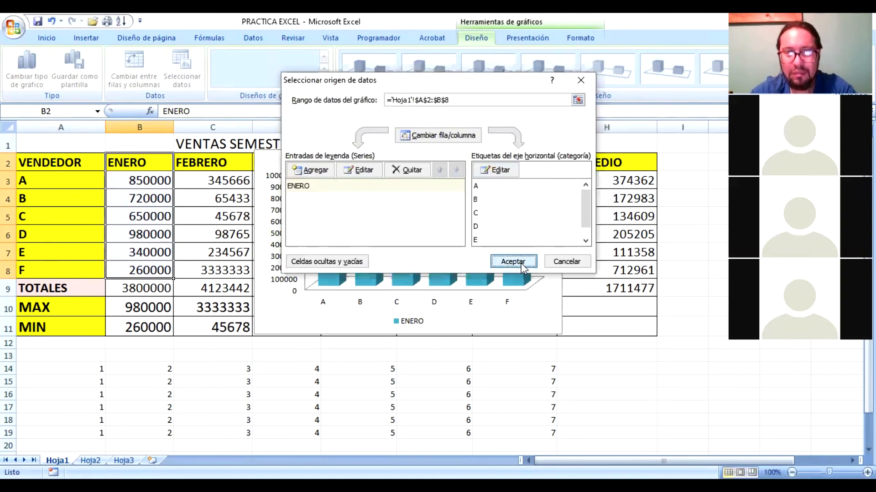
Step: Move the ENERO chart directly below the sales table, starting at column A in row 12
mouse_move(506, 150)
left_mouse_down()
mouse_move(490, 165)
mouse_move(500, 166)
left_mouse_up()
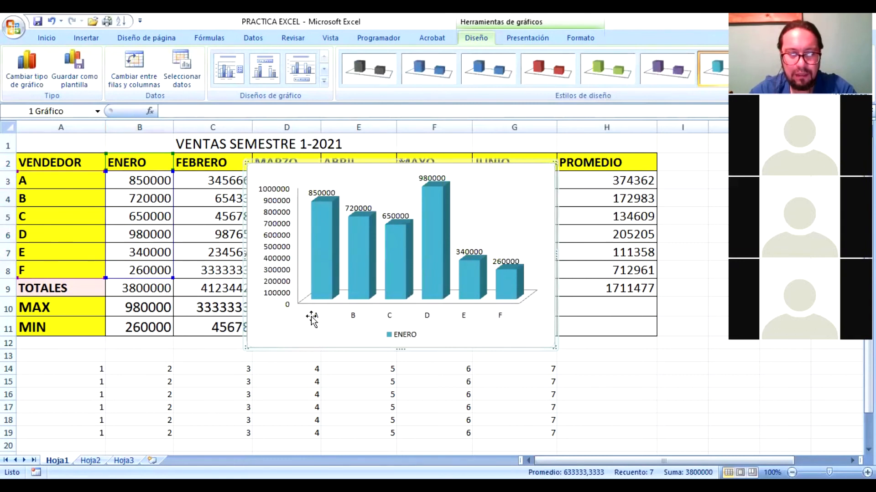
mouse_move(325, 212)
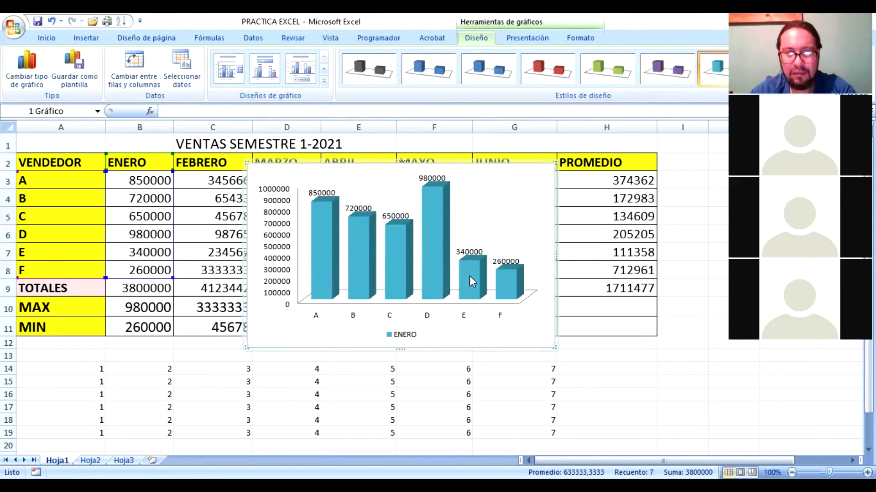
left_click(504, 210)
left_click_drag(500, 162, 529, 208)
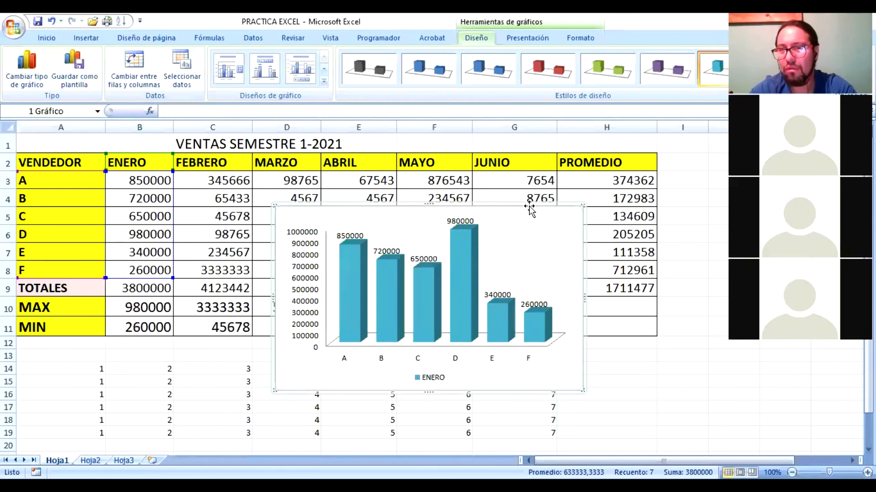
left_click_drag(411, 209, 154, 342)
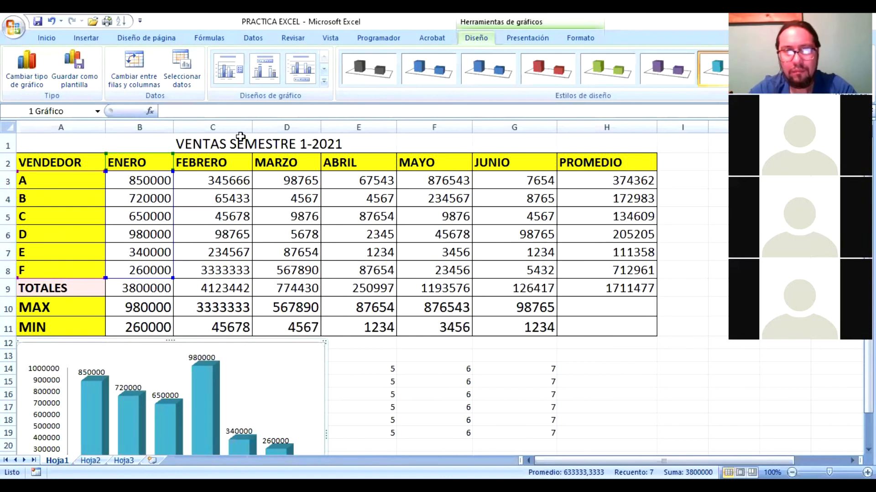
Step: Insert an exploded 3-D pie chart of the FEBRERO sales, C2:C8
left_click(207, 162)
left_click_drag(208, 162, 203, 272)
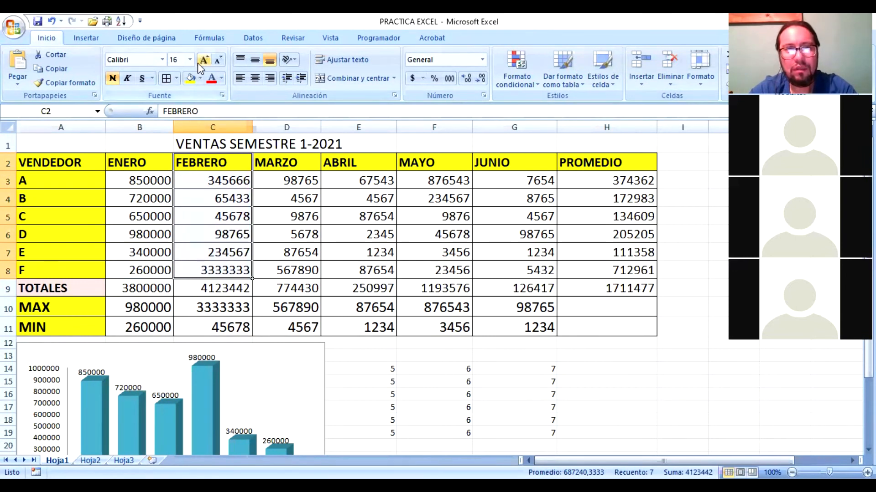
left_click(87, 37)
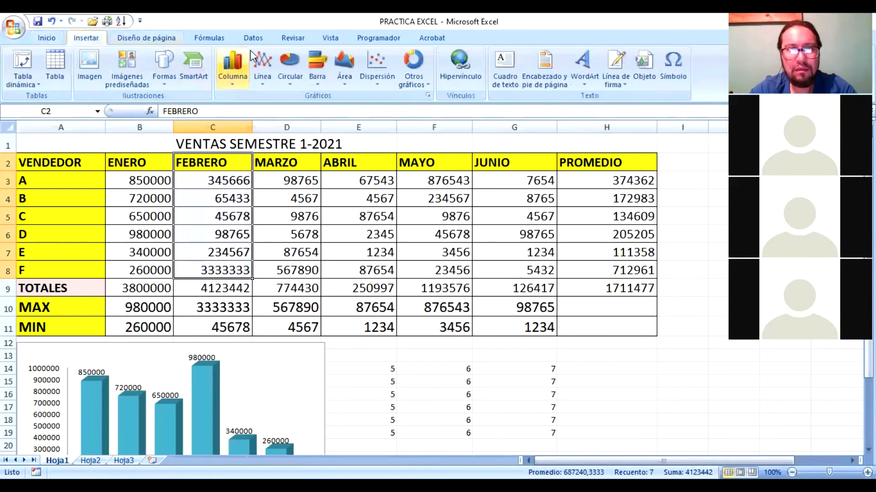
left_click(291, 73)
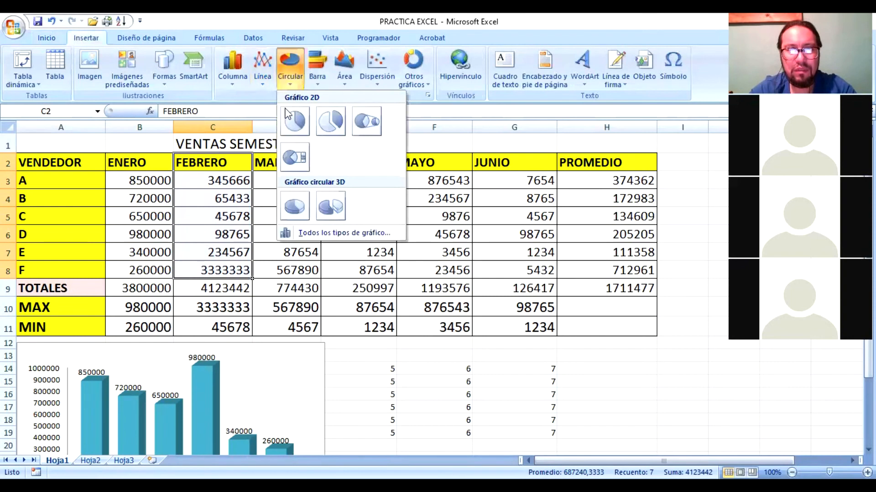
left_click(330, 204)
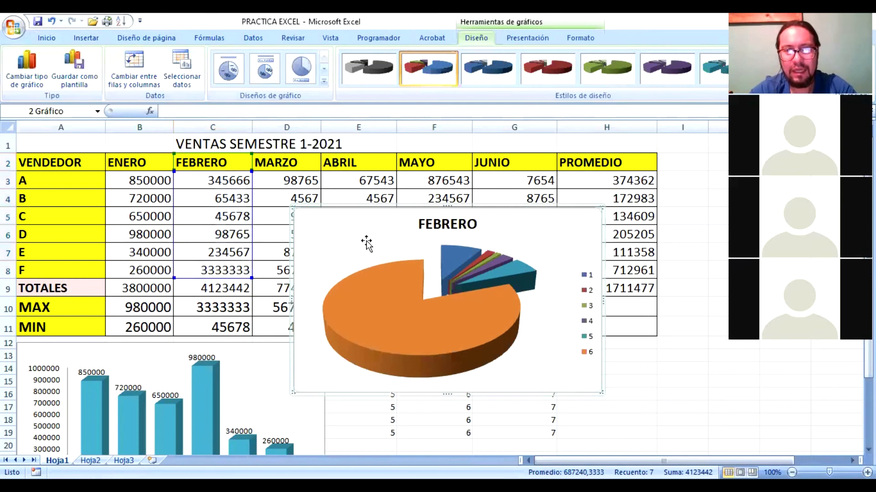
Step: Move the FEBRERO pie chart slightly up and try several colour styles on it, returning to the multicolour style
left_click_drag(367, 240, 365, 204)
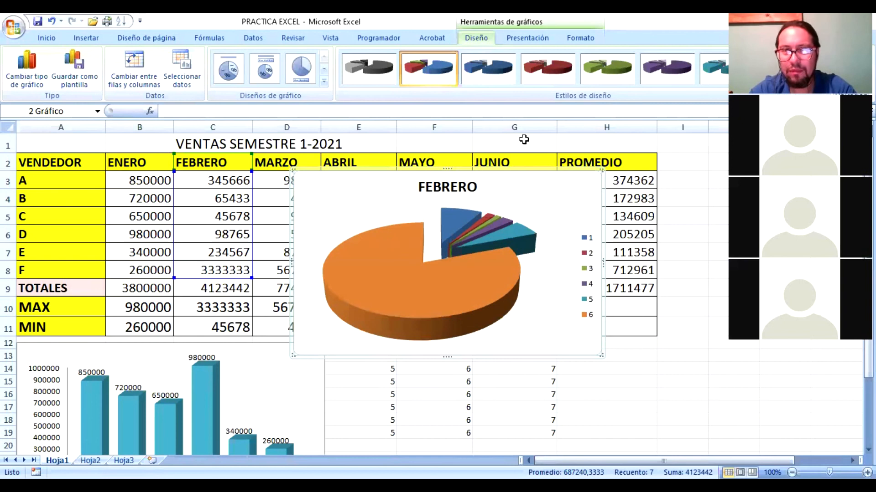
left_click(489, 70)
left_click(553, 71)
left_click(608, 71)
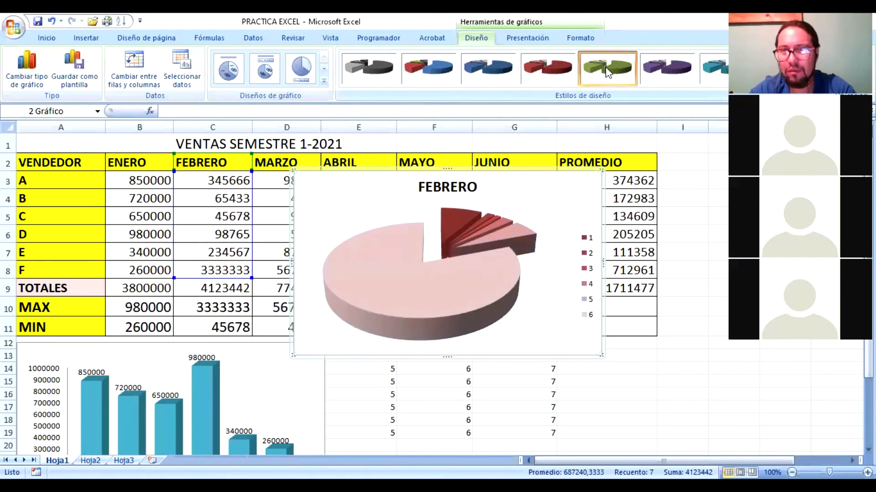
left_click(713, 69)
left_click(445, 71)
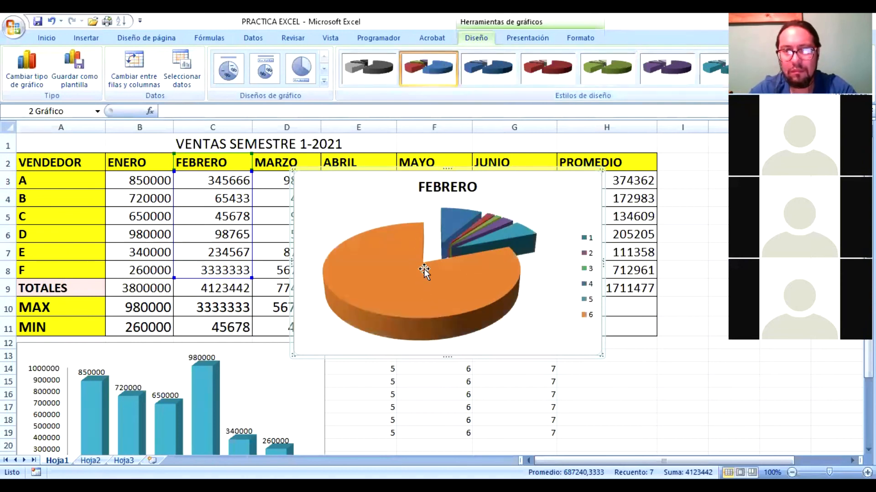
mouse_move(419, 262)
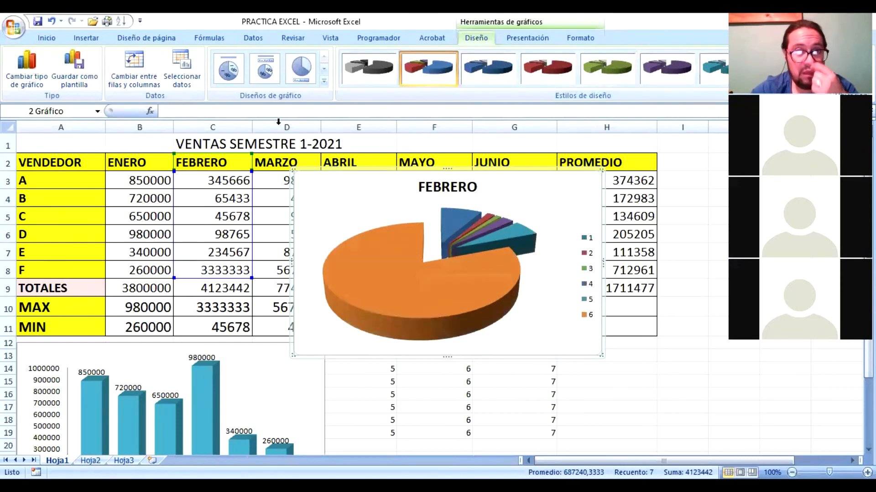
Step: Try percentage layouts on the FEBRERO pie chart and apply the untitled layout labelling each slice with its category and value
left_click(231, 75)
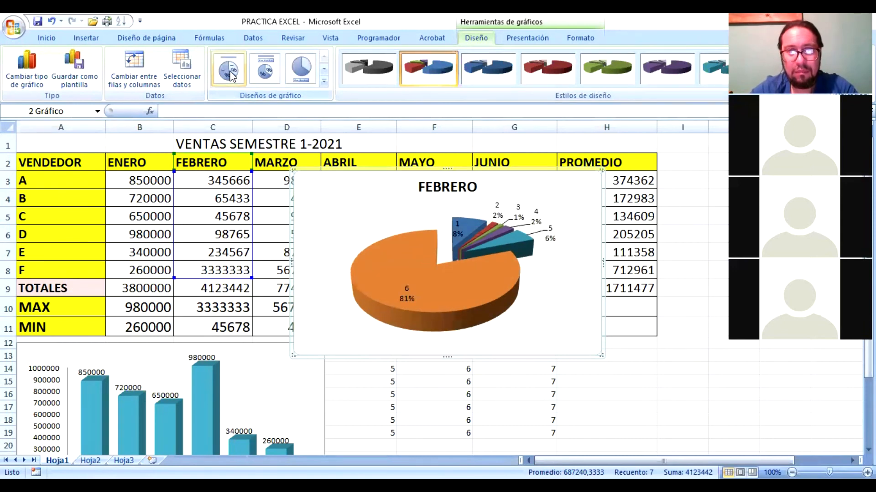
left_click(266, 73)
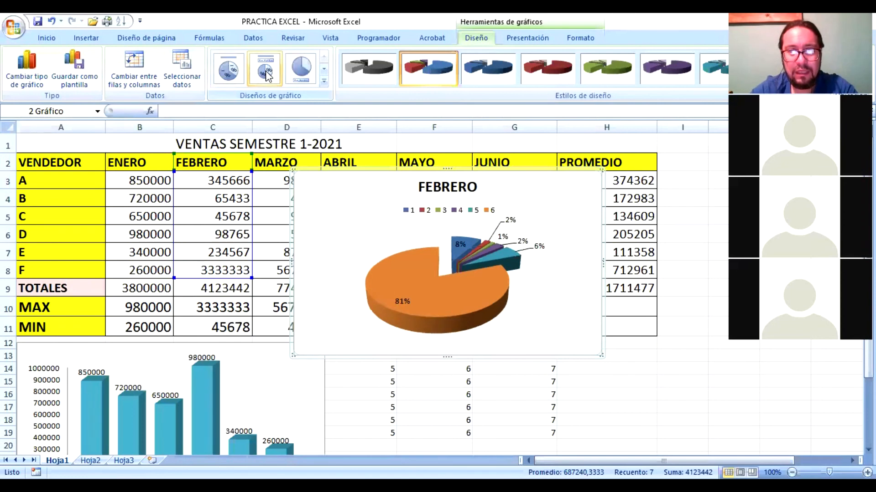
left_click(325, 81)
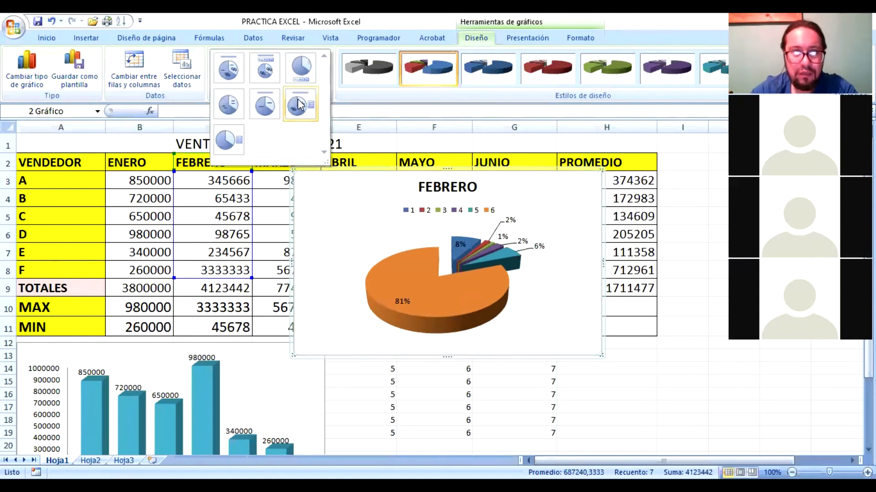
left_click(292, 102)
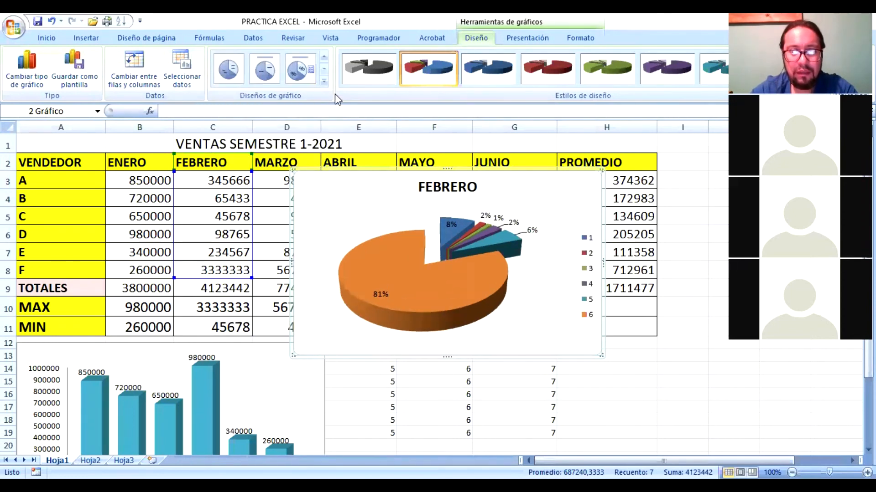
left_click(324, 81)
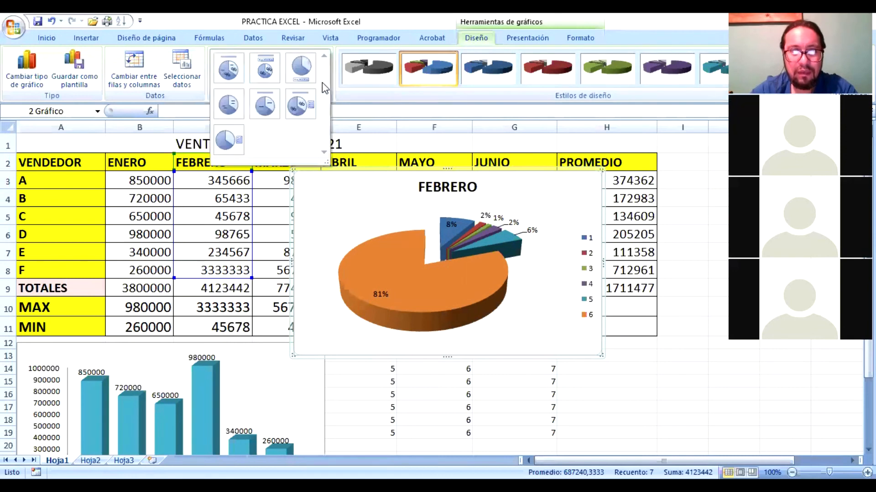
left_click(228, 105)
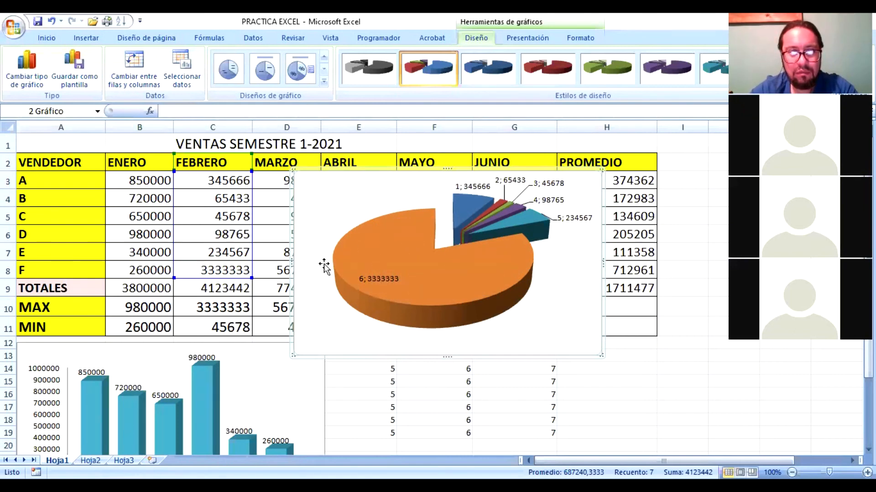
Step: Set the FEBRERO pie chart's category labels to the vendor names in A3:A8 and accept the data source
left_click(185, 68)
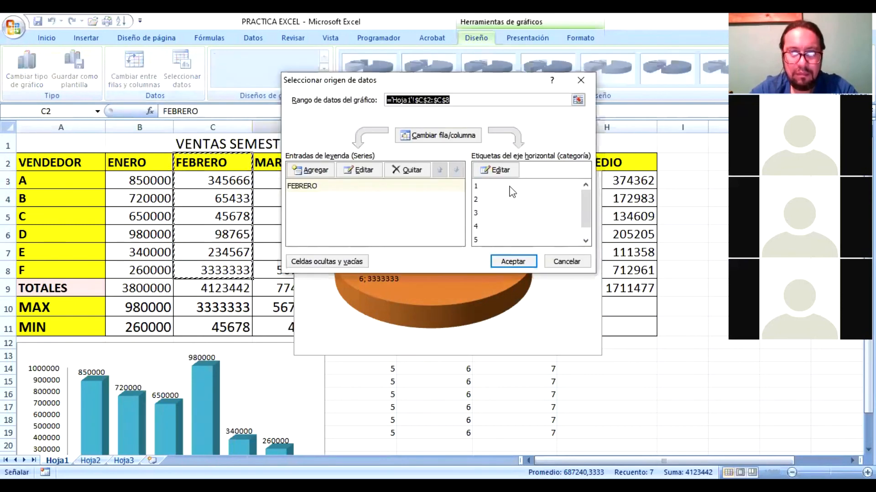
left_click(503, 171)
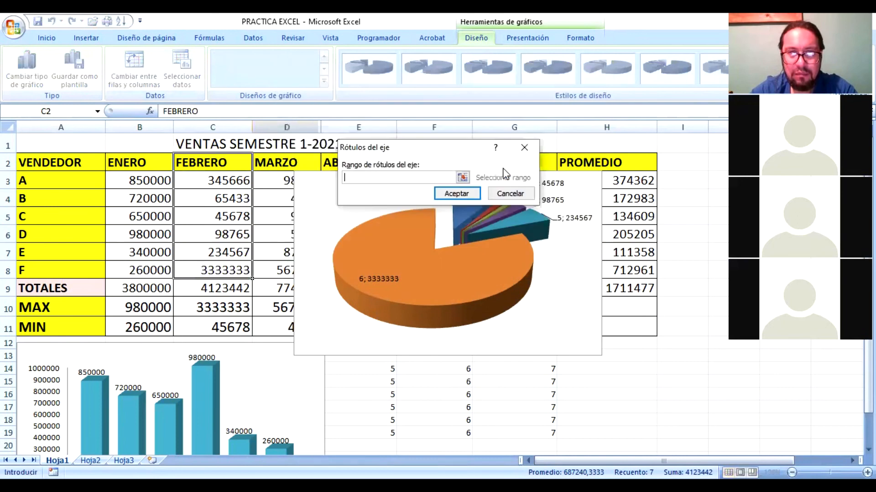
left_click(463, 179)
left_click_drag(57, 182, 59, 199)
left_click_drag(55, 270, 55, 270)
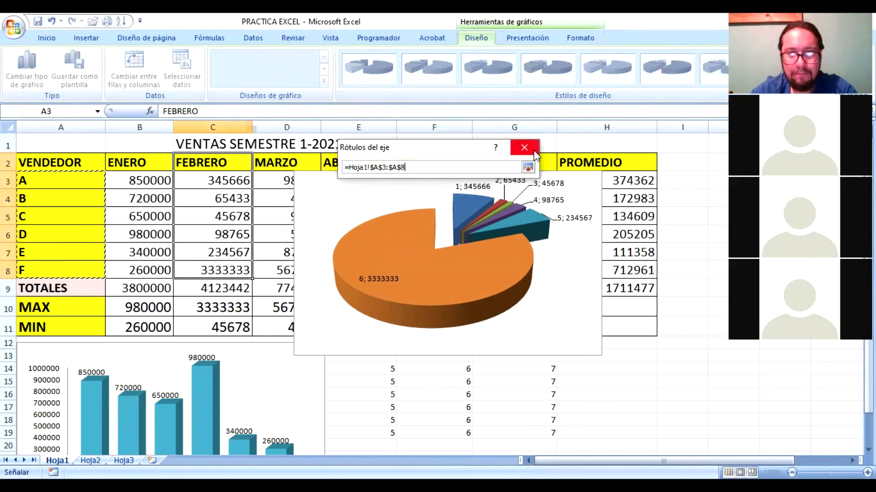
left_click(528, 168)
left_click(459, 195)
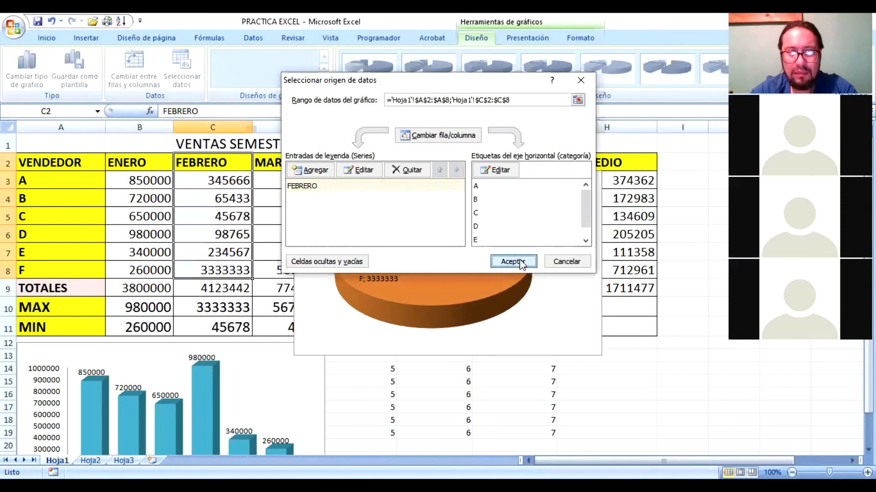
left_click(519, 261)
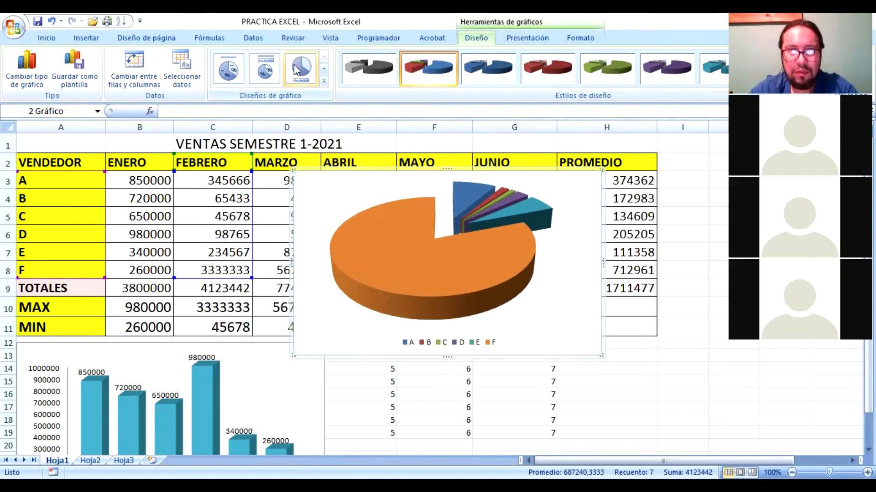
Step: Compare other layouts on the FEBRERO pie chart and go back to the one showing vendor name and sales value per slice
left_click(266, 66)
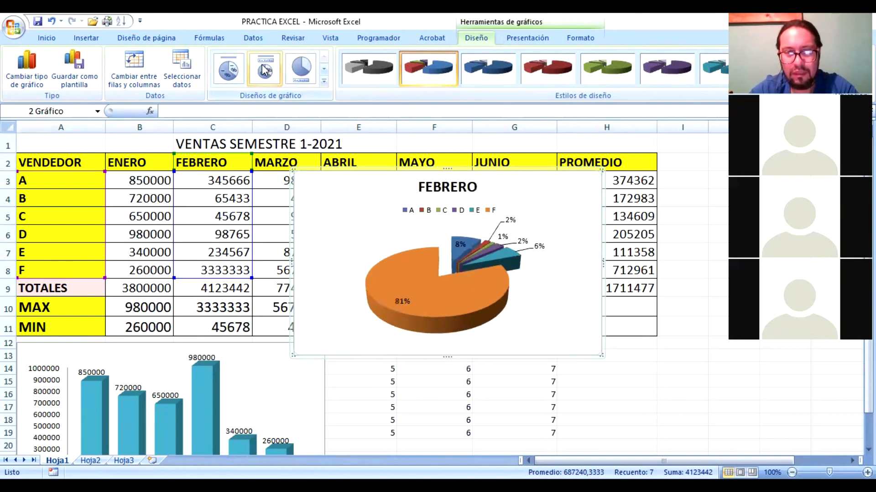
left_click(228, 69)
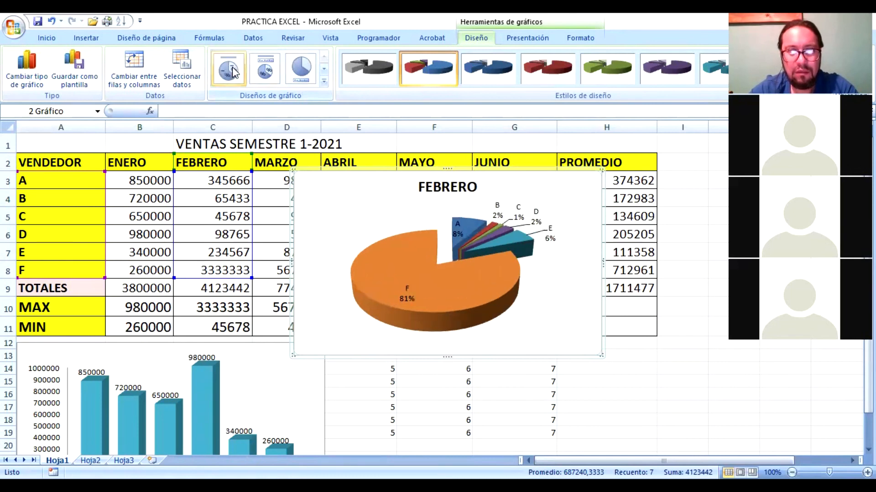
left_click(324, 82)
left_click(307, 106)
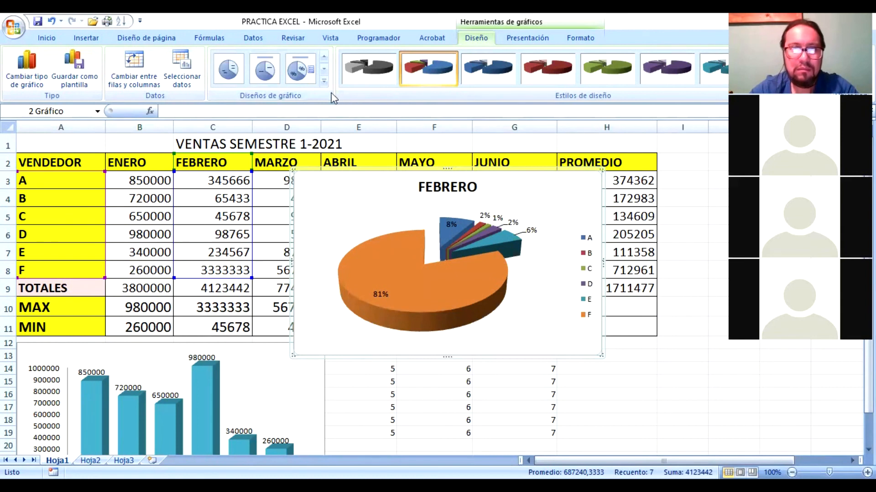
left_click(325, 83)
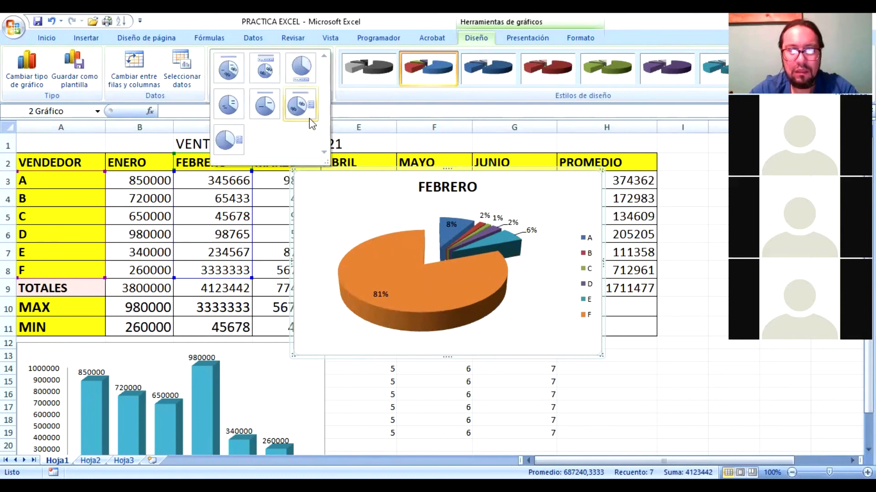
left_click(262, 104)
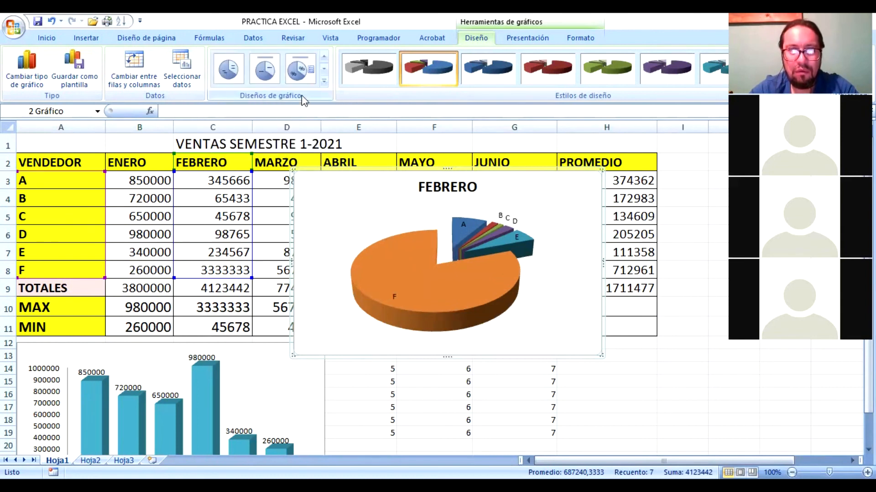
left_click(324, 83)
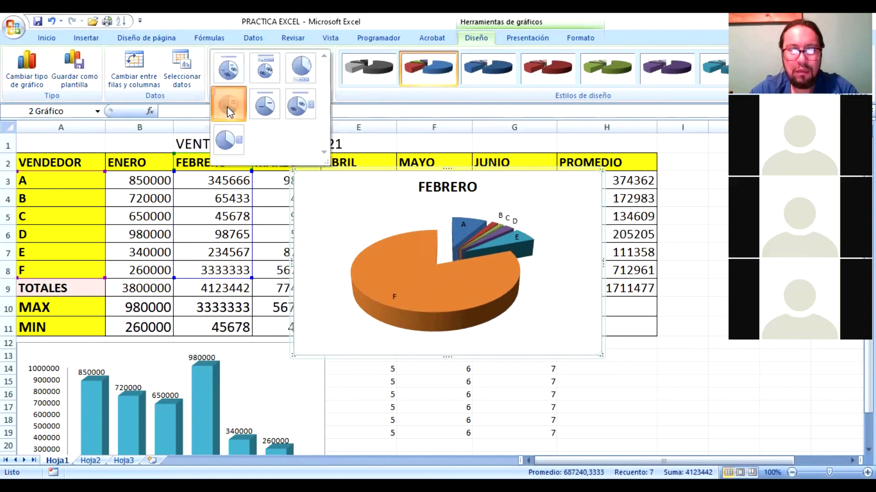
left_click(228, 107)
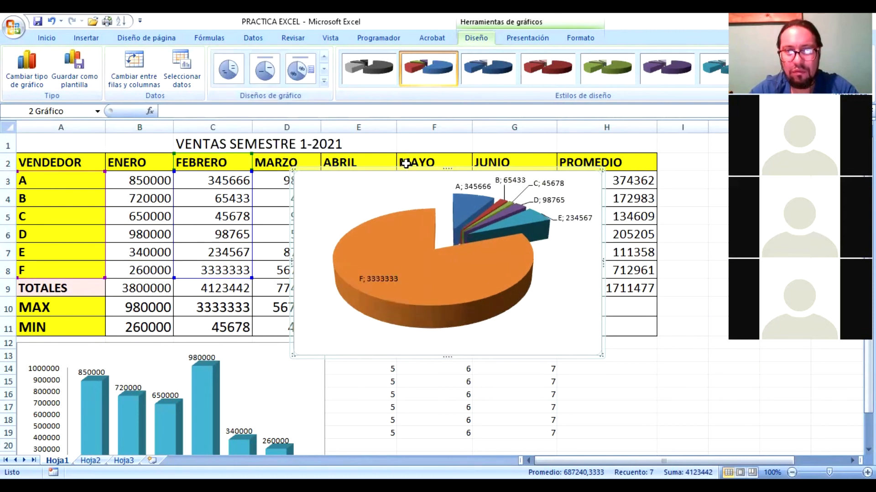
Step: Move the FEBRERO pie chart below the sales table, beside the ENERO column chart, with its upper edge at row 12
mouse_move(370, 190)
left_mouse_down()
mouse_move(356, 215)
mouse_move(328, 195)
left_mouse_up()
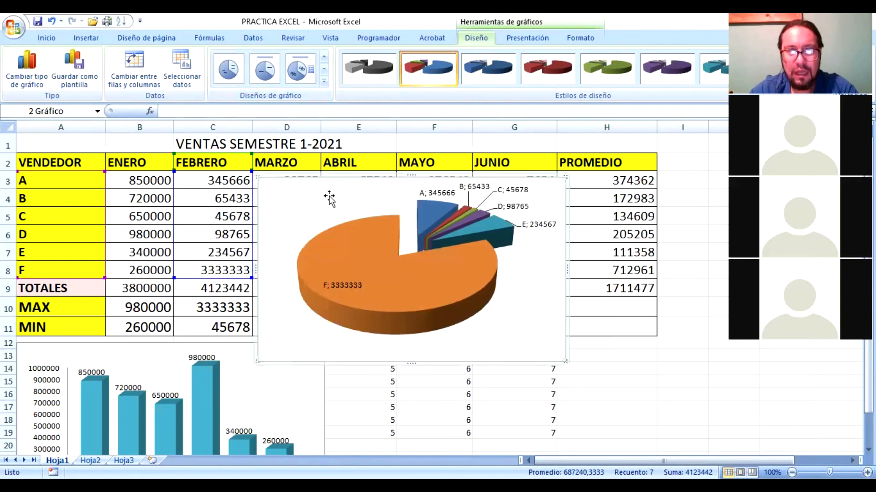
right_click(328, 196)
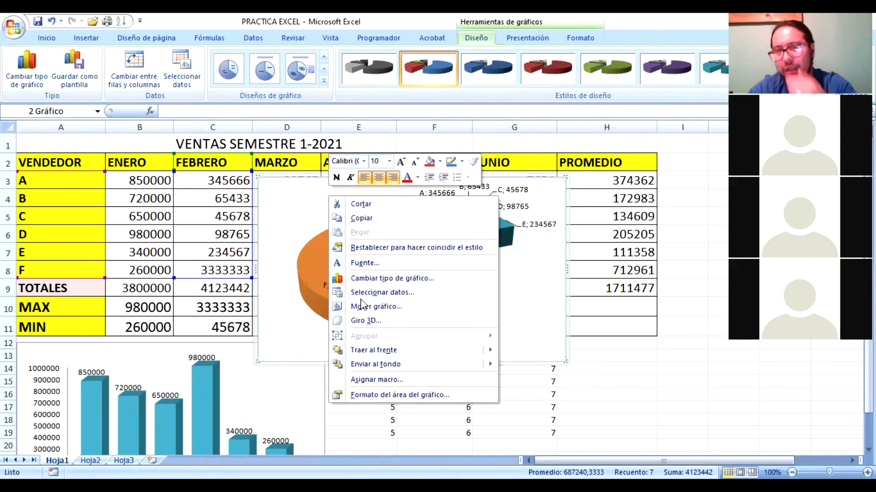
left_click(270, 199)
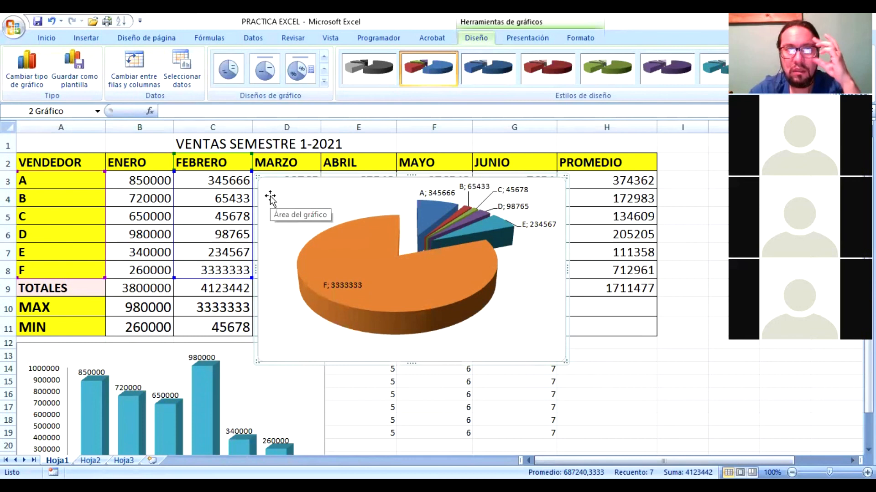
left_click_drag(284, 189, 361, 351)
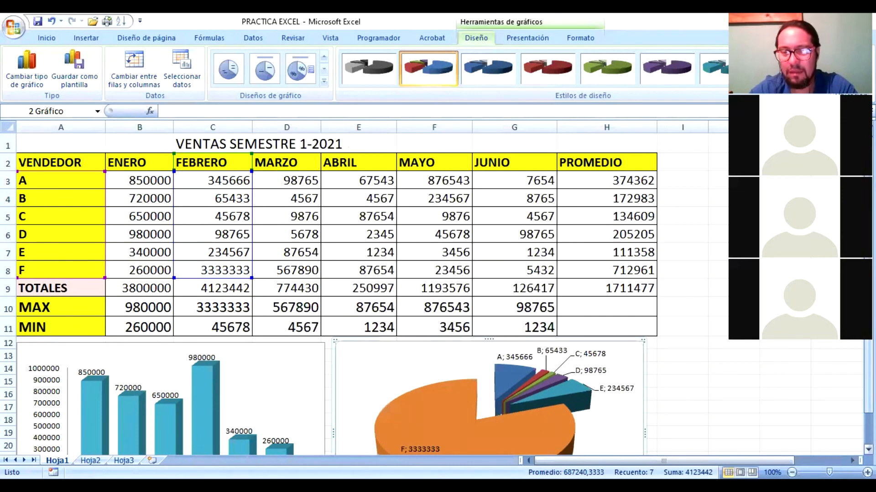
scroll(328, 295, "down", 1)
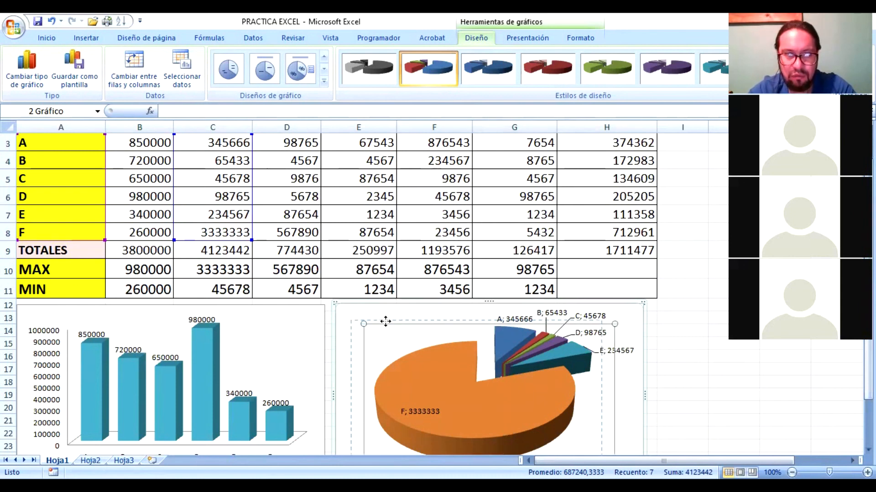
left_click(403, 327)
left_click_drag(344, 313, 342, 319)
left_click(316, 215)
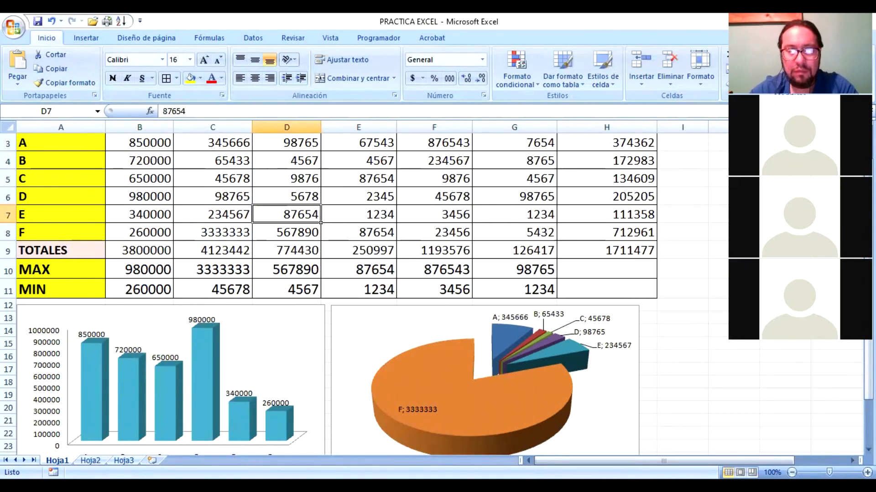
Step: Change the ENERO column chart's layout to the one with a chart title, vertical axis title and data table
scroll(438, 292, "down", 1)
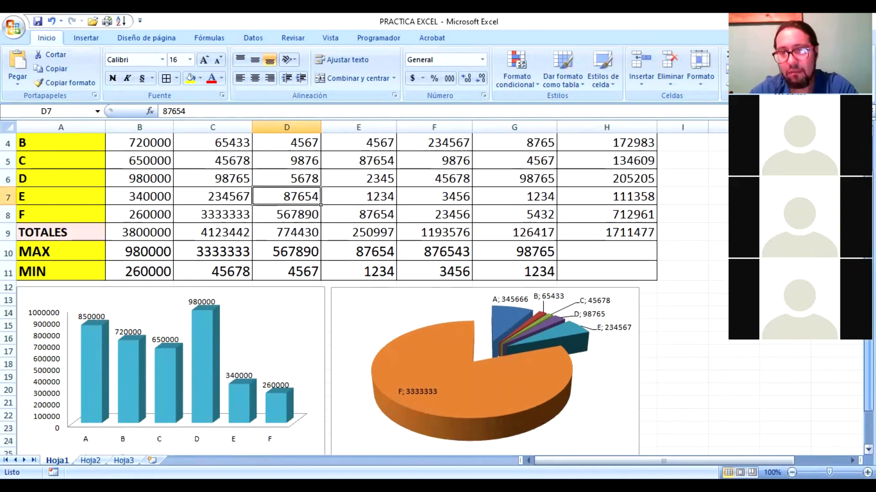
scroll(438, 292, "up", 2)
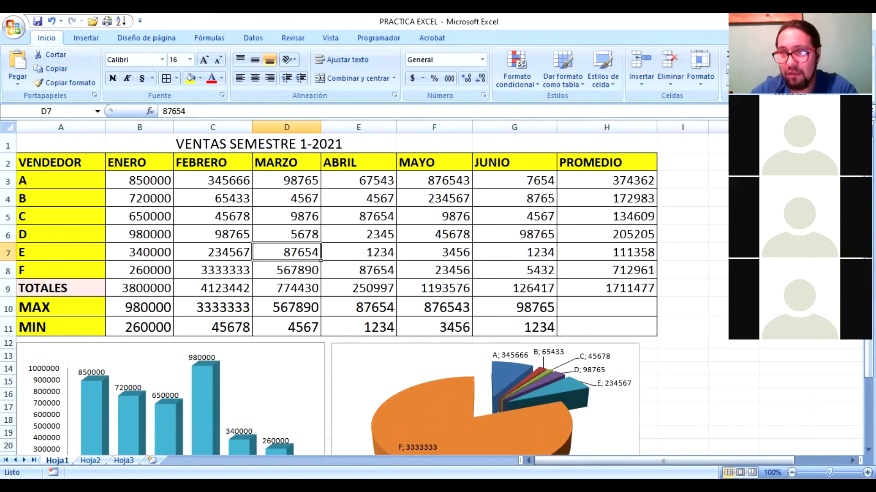
scroll(214, 297, "down", 2)
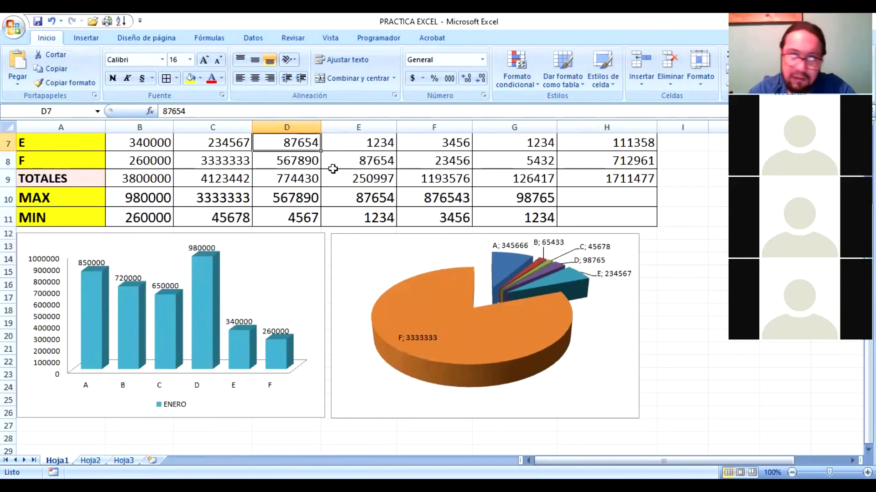
right_click(381, 255)
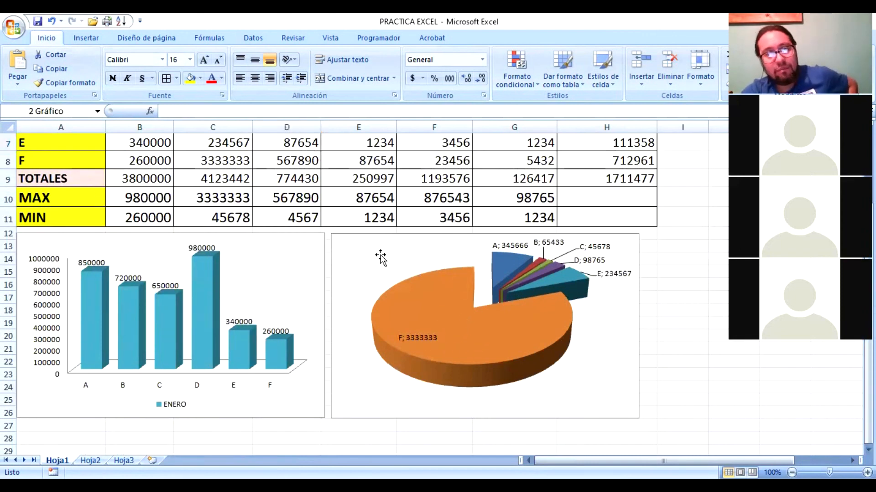
left_click(262, 259)
left_click(262, 259)
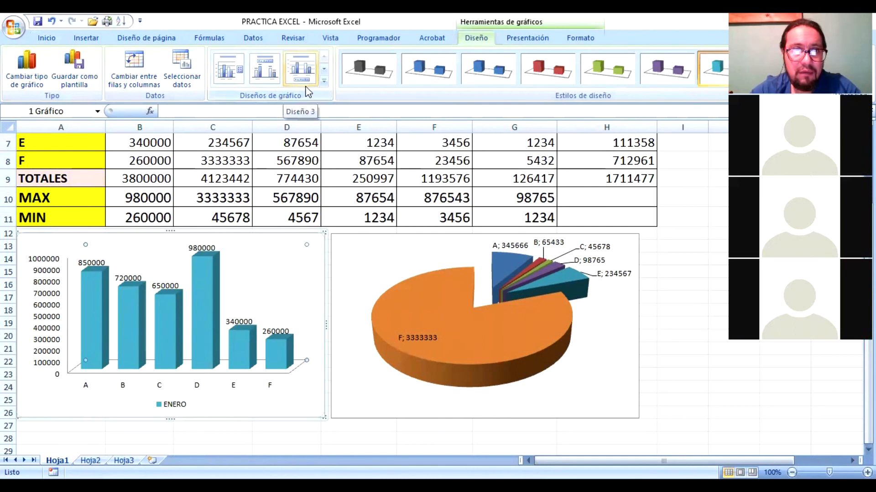
left_click(323, 81)
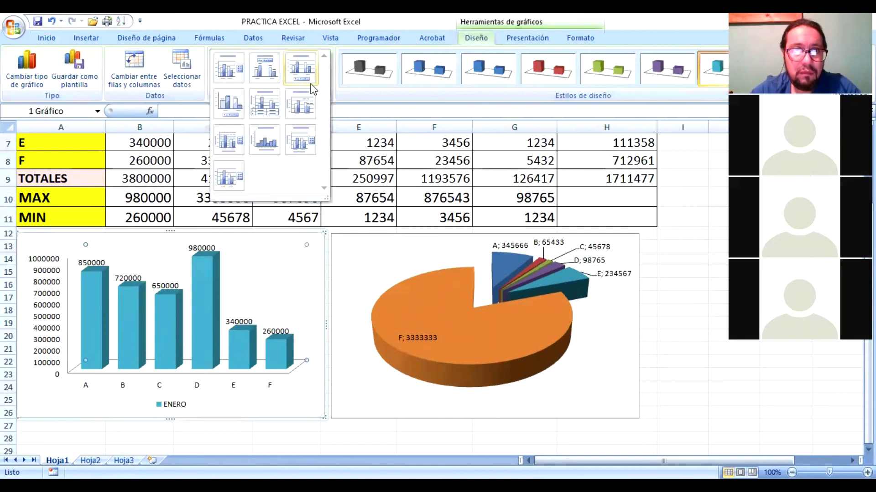
left_click(274, 103)
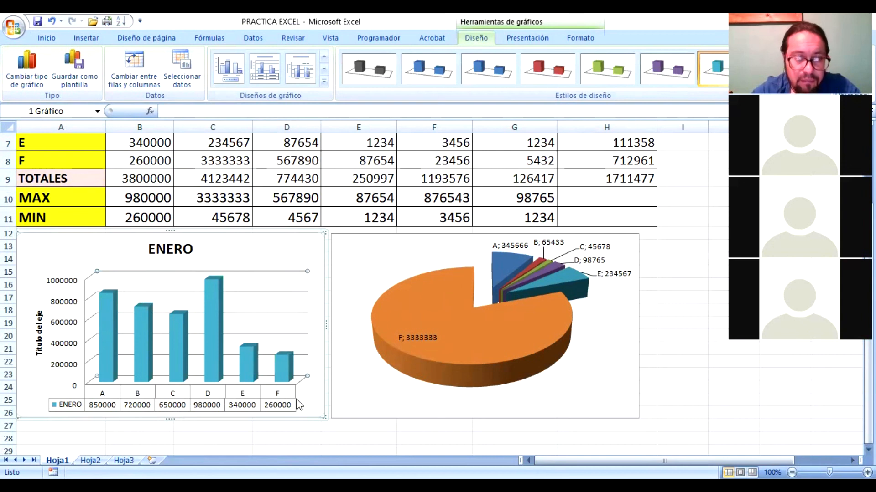
Step: Shift the ENERO column chart and the pie chart slightly sideways below the table, leaving a small gap between them
left_click(324, 84)
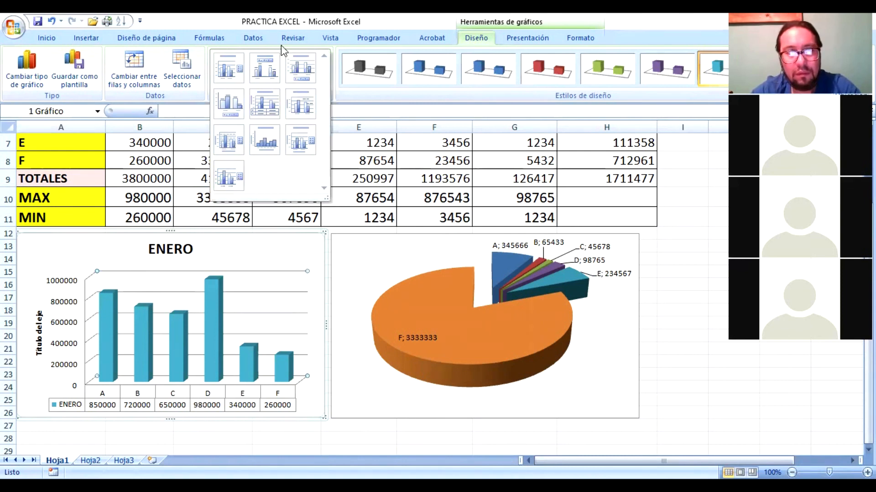
left_click(248, 245)
mouse_move(260, 246)
left_mouse_down()
mouse_move(283, 244)
mouse_move(256, 244)
left_mouse_up()
left_click(345, 248)
left_click_drag(346, 248, 360, 249)
left_click_drag(291, 245, 296, 246)
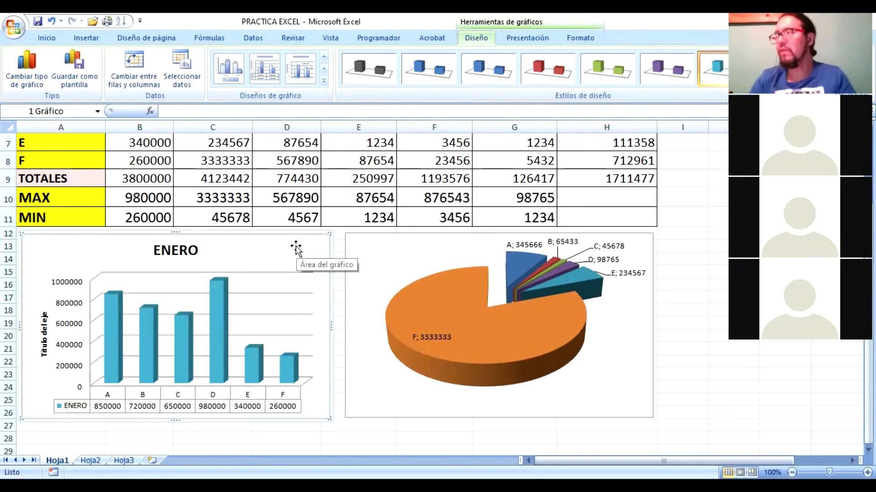
left_click(84, 38)
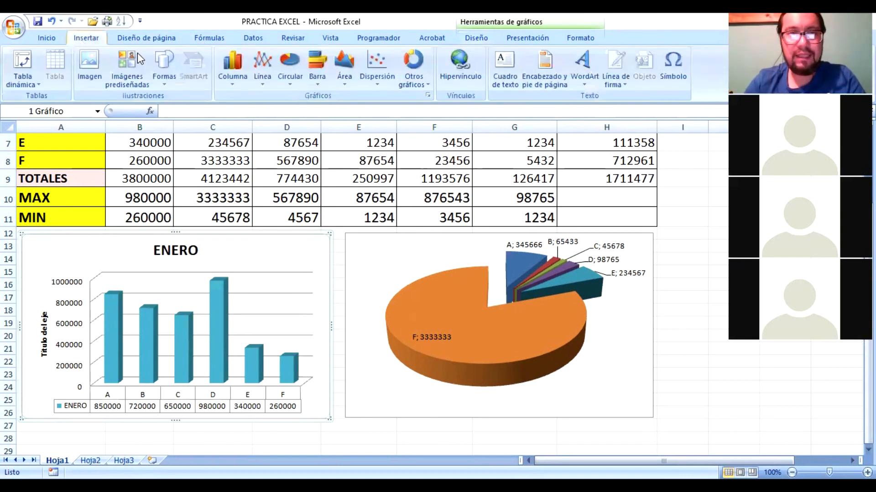
left_click(379, 88)
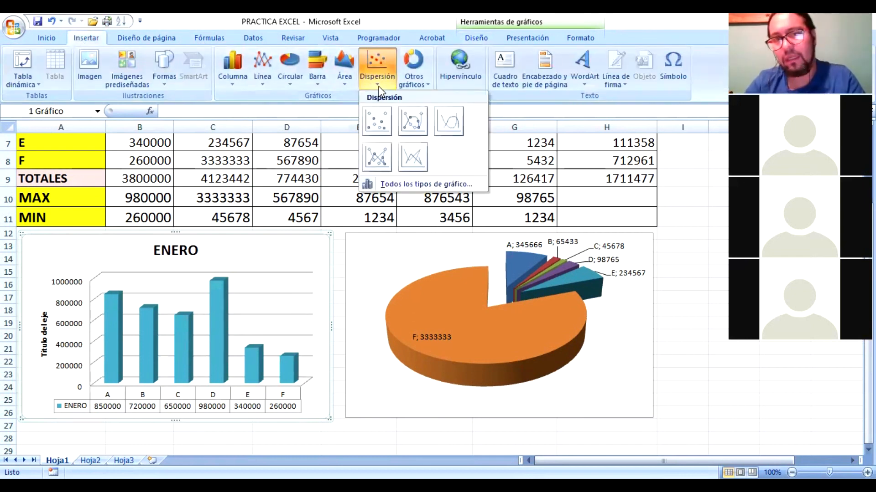
left_click(429, 85)
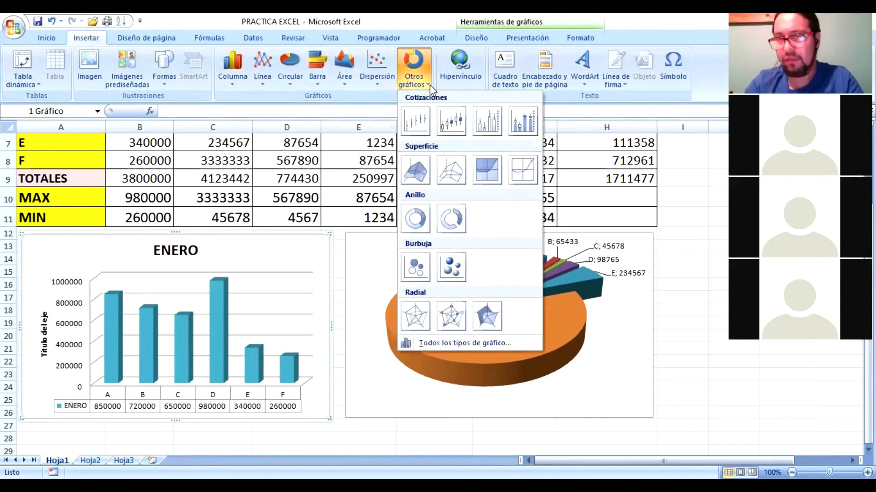
left_click(261, 85)
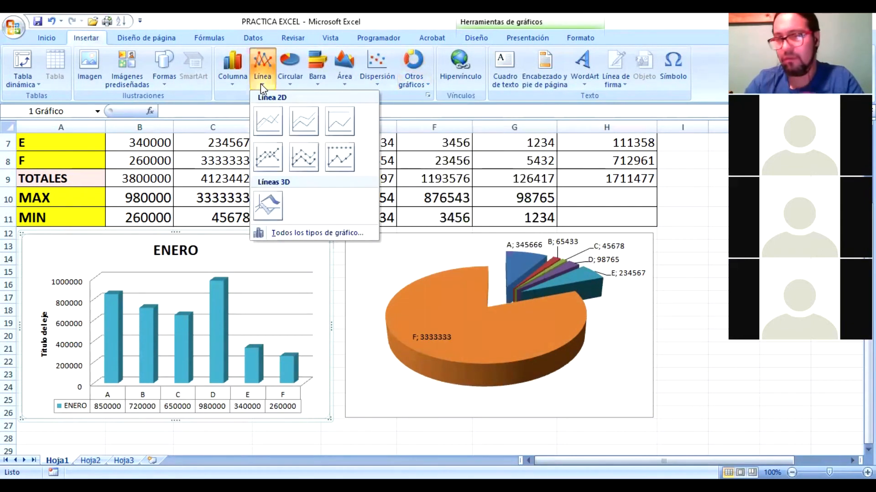